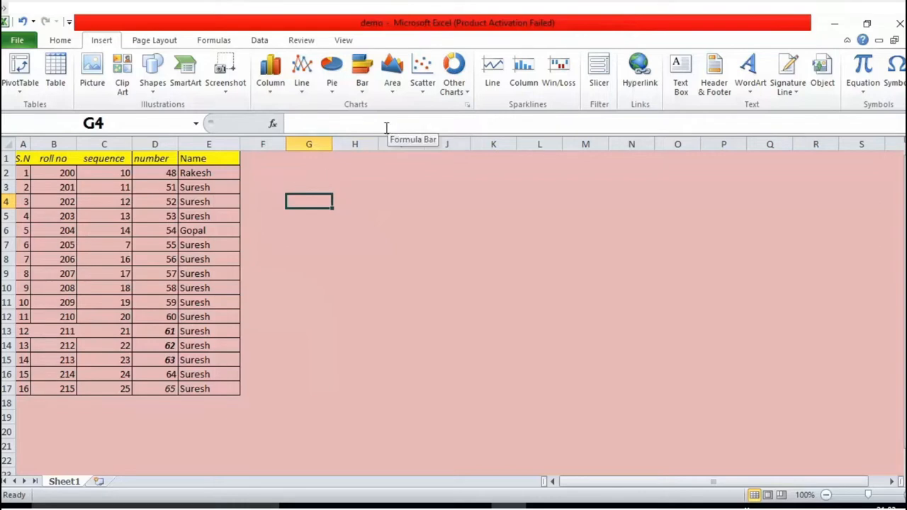
click(467, 104)
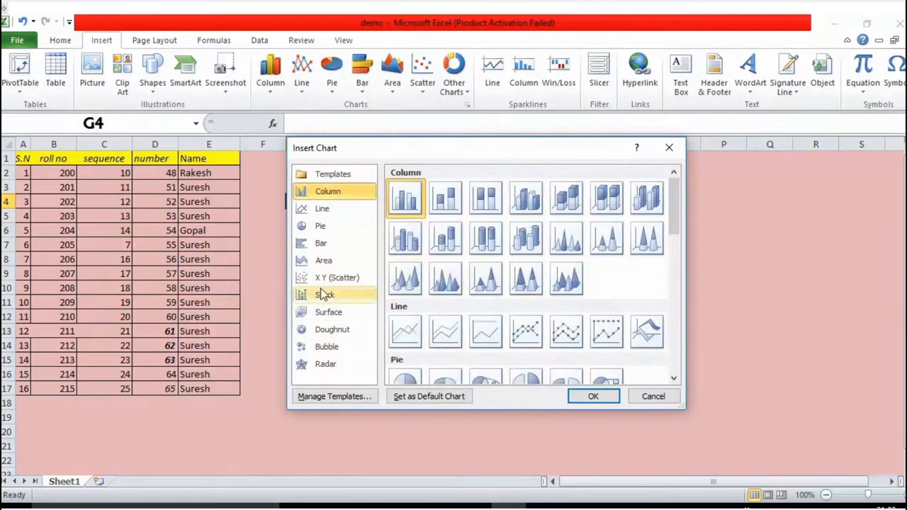
click(325, 347)
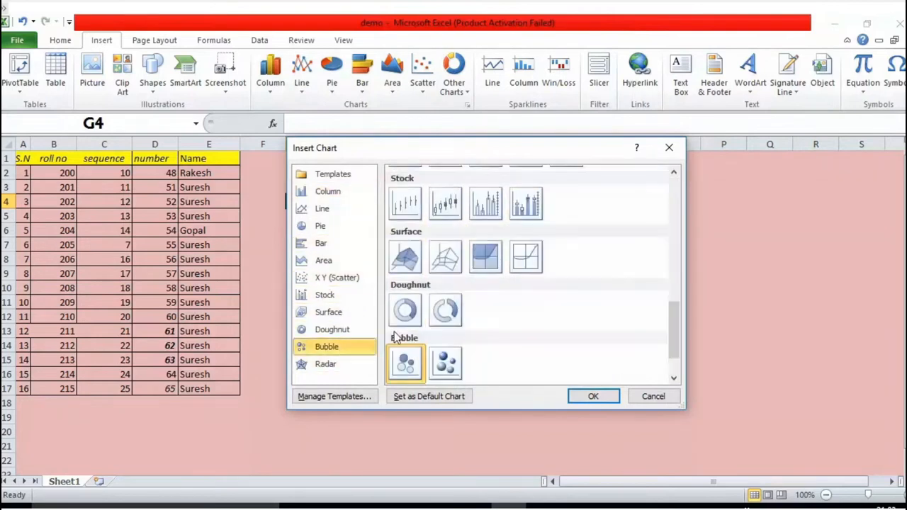
scroll(409, 275, down, 1)
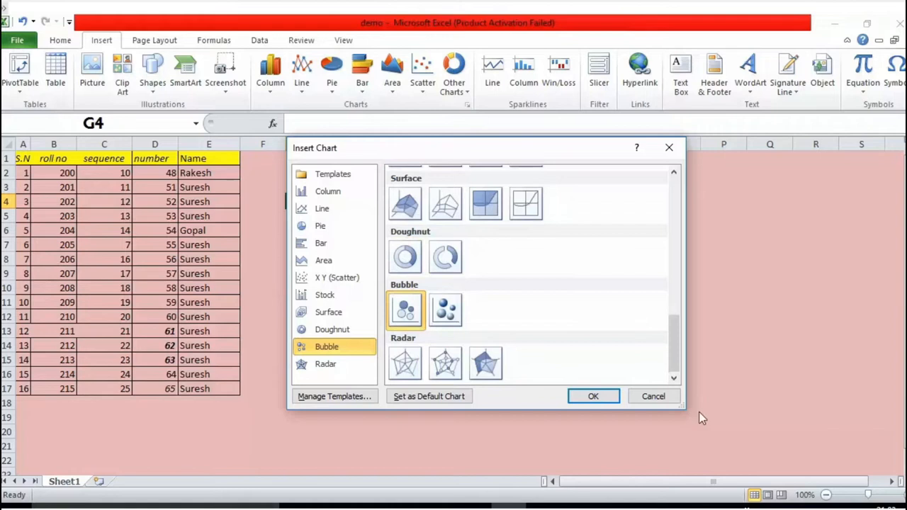
click(641, 398)
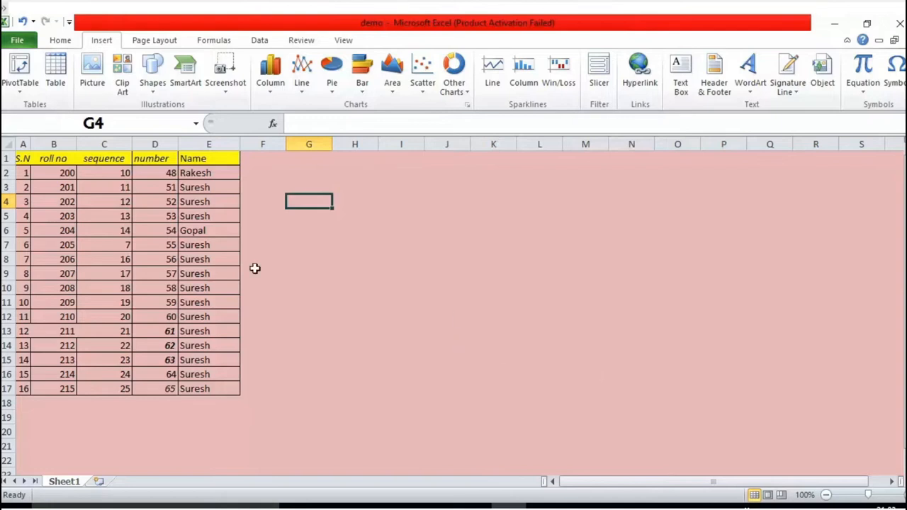
Insert a 3-D pie chart from the number and name data in cells D2:E8
drag(159, 173, 200, 261)
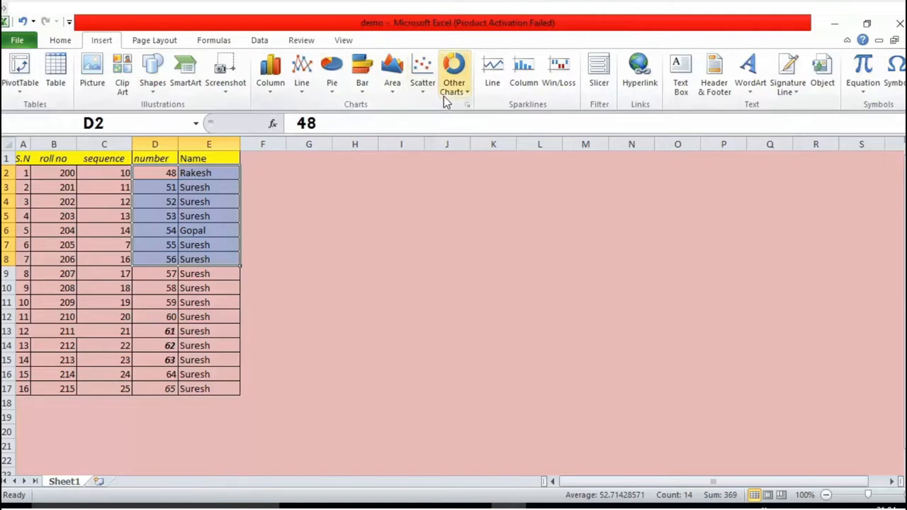
click(261, 94)
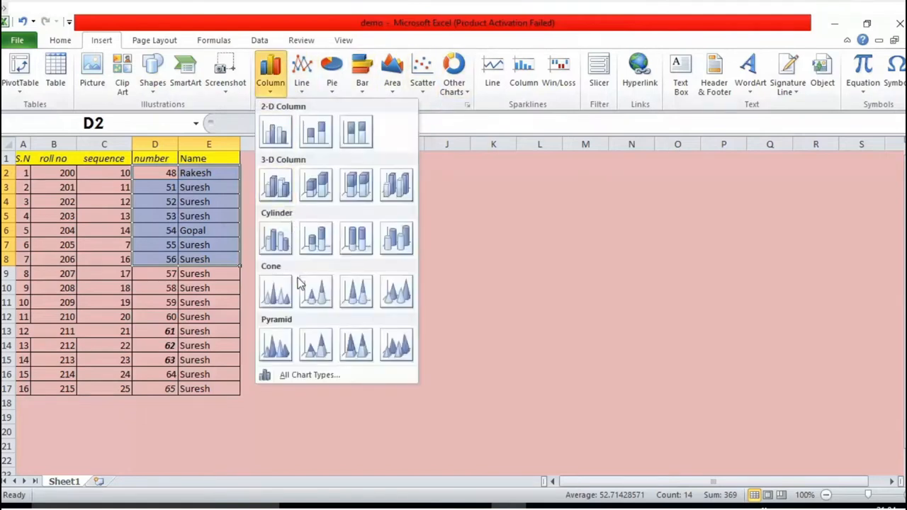
click(306, 377)
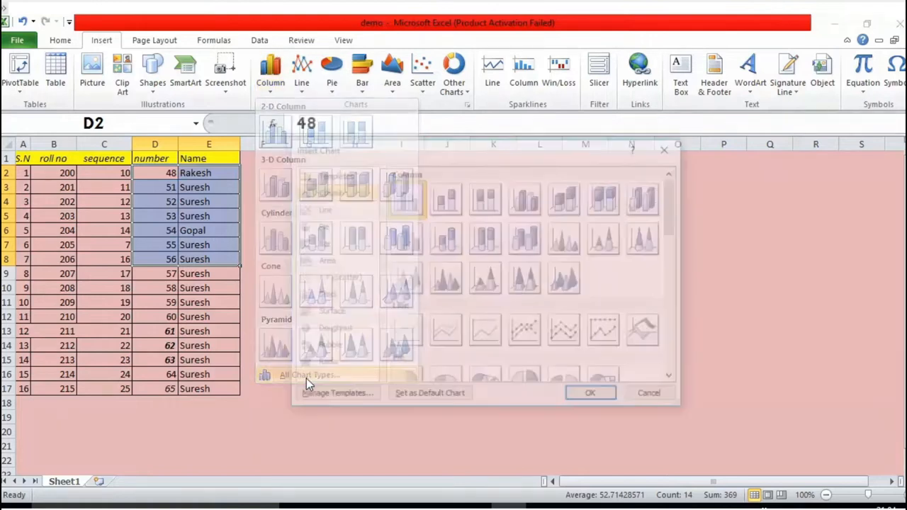
scroll(535, 283, down, 10)
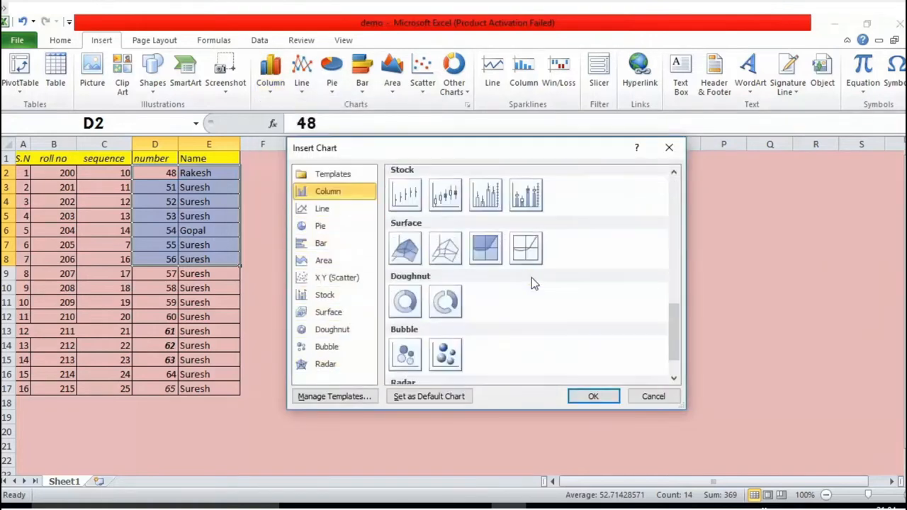
scroll(532, 283, up, 4)
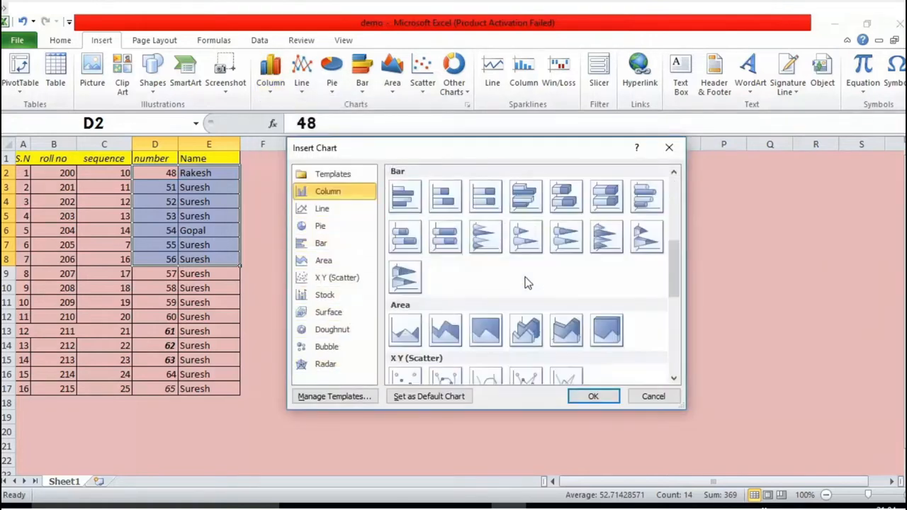
click(454, 245)
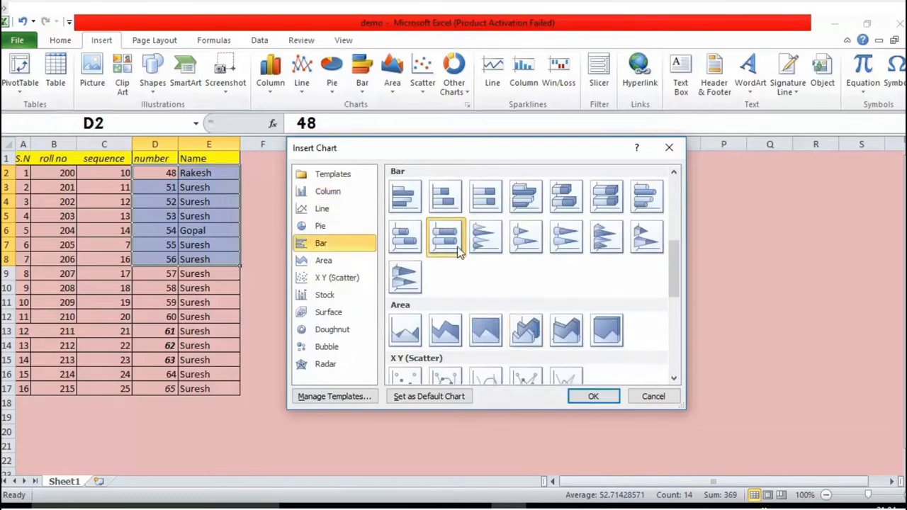
scroll(458, 248, up, 3)
scroll(458, 248, down, 1)
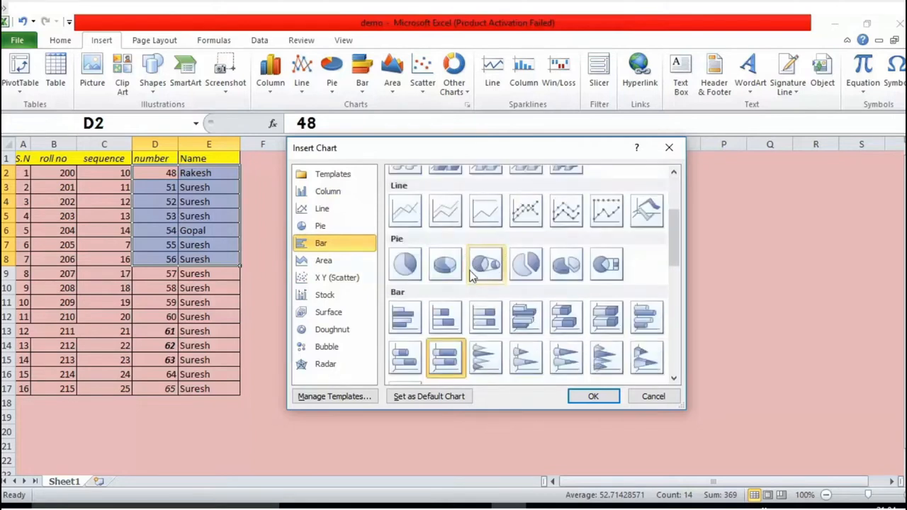
click(486, 264)
click(445, 265)
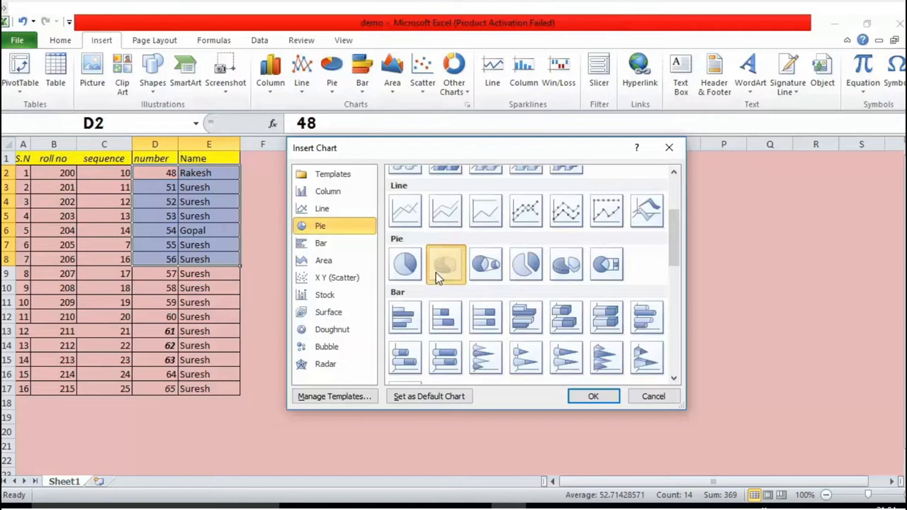
click(593, 398)
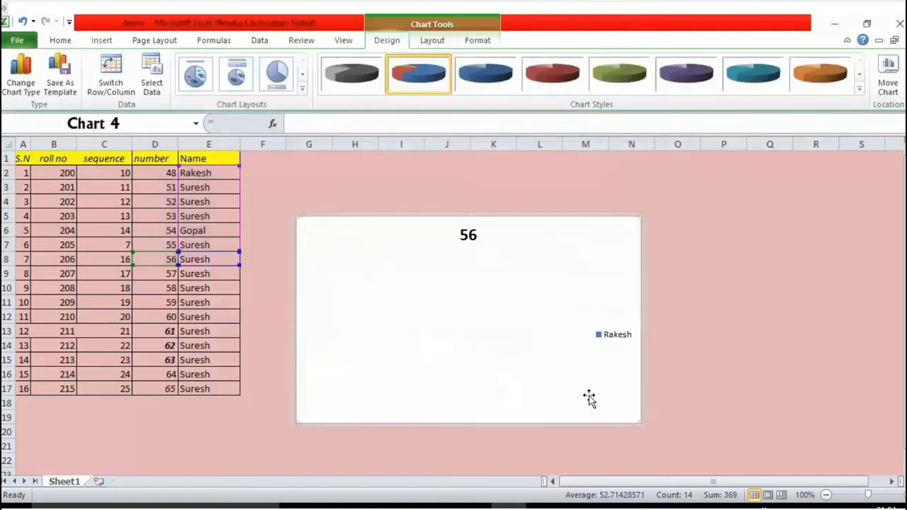
click(623, 314)
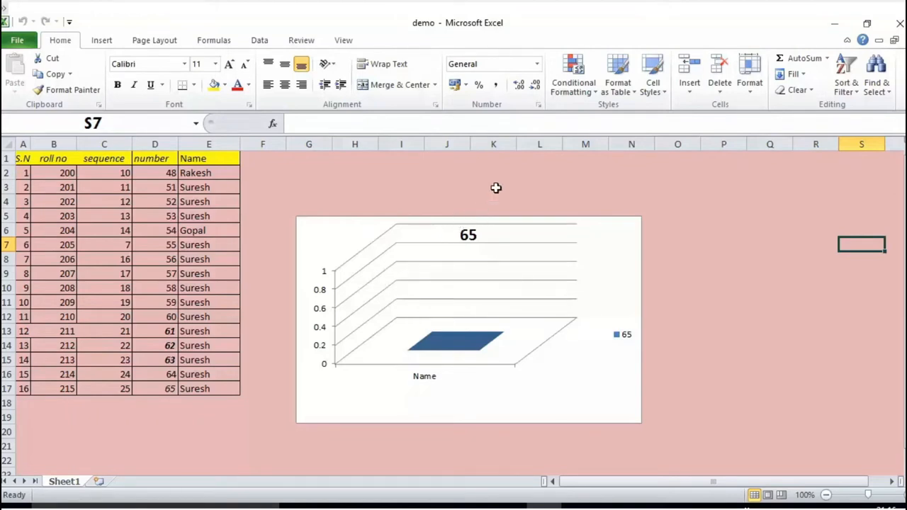
Apply the preset chart layout without title or gridlines, with data labels and the legend below the plot, to the 3-D column chart
click(477, 275)
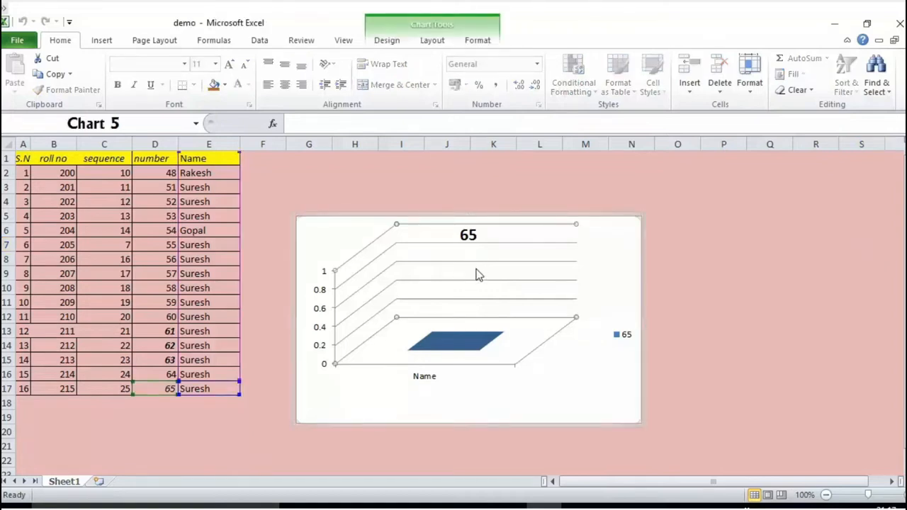
click(390, 43)
click(432, 41)
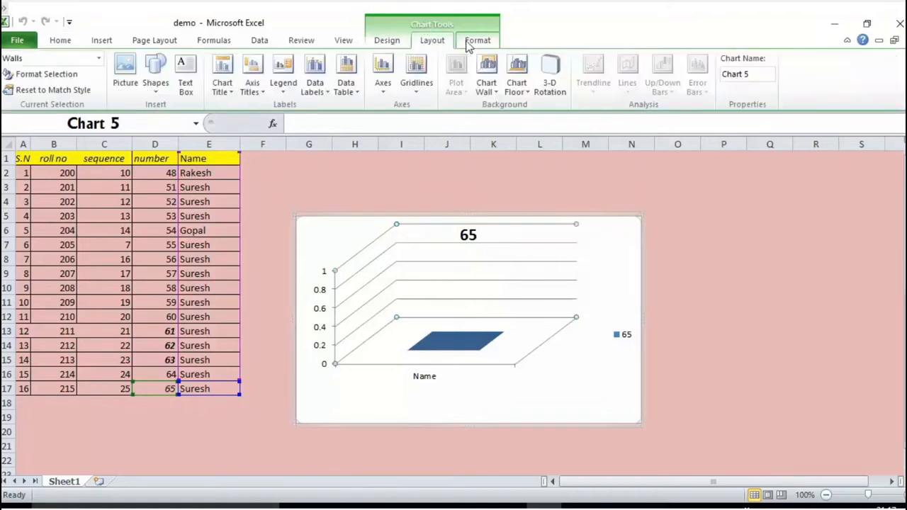
click(477, 41)
click(388, 43)
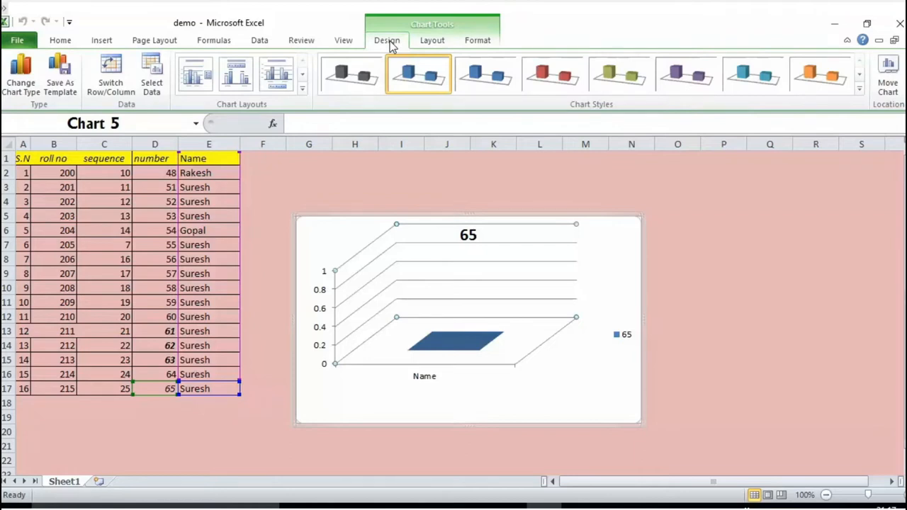
click(303, 89)
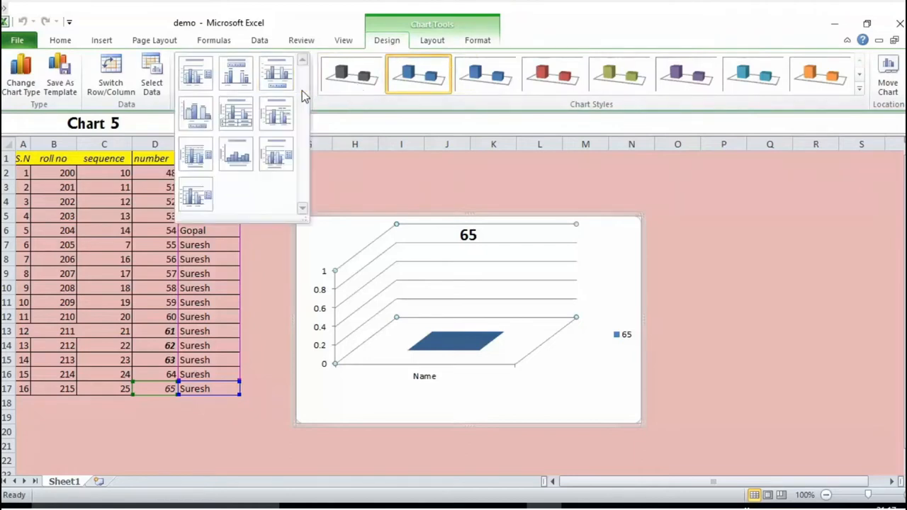
click(198, 121)
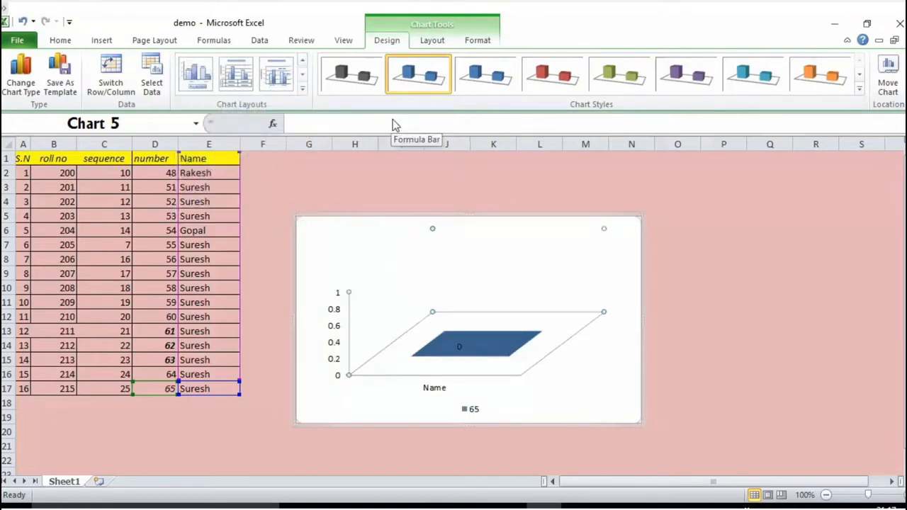
click(770, 373)
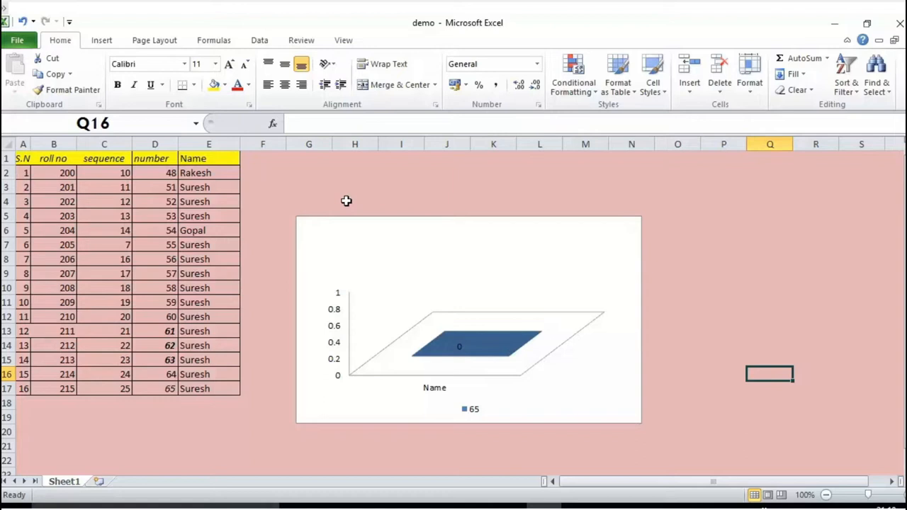
Apply an olive green chart style to the 3-D column chart
click(434, 321)
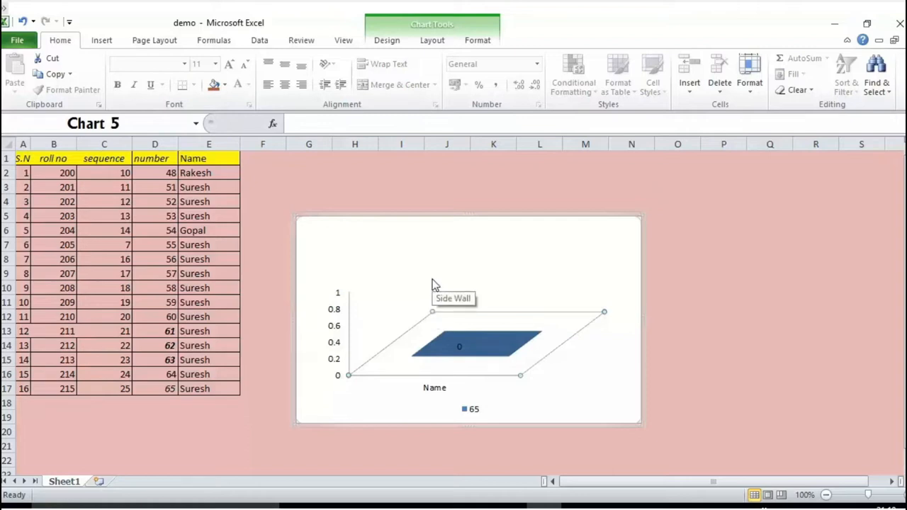
click(394, 41)
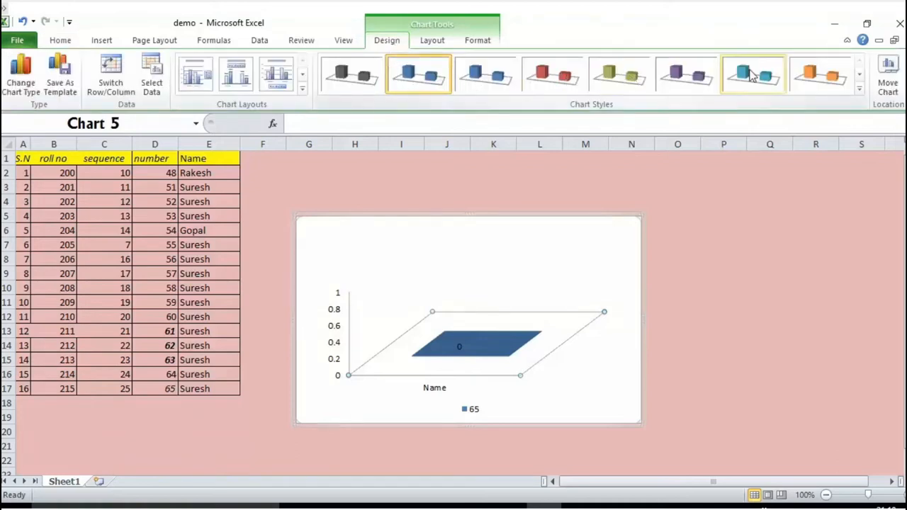
click(861, 92)
click(629, 163)
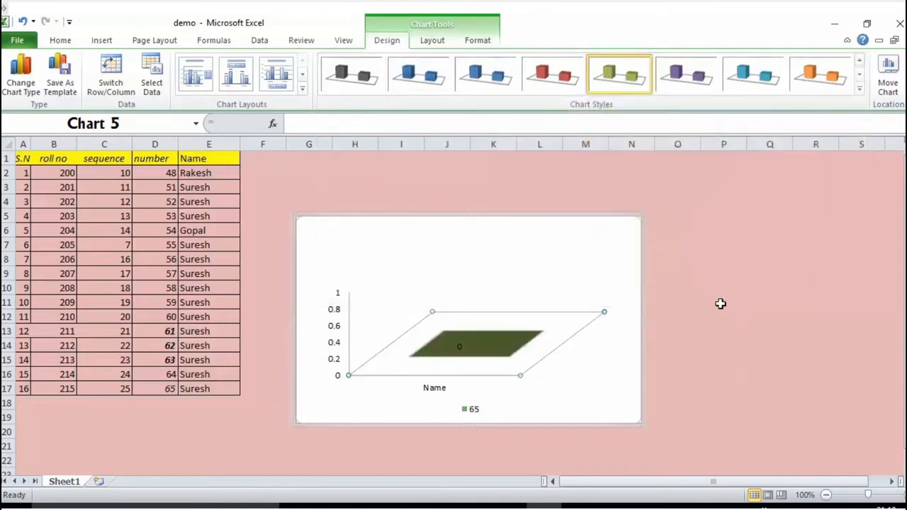
click(721, 303)
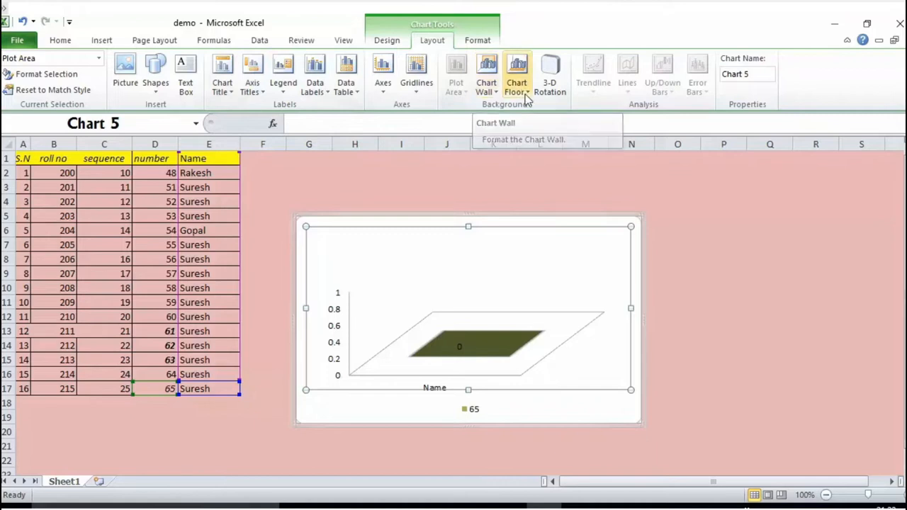
Show the chart wall with the default color fill
click(487, 99)
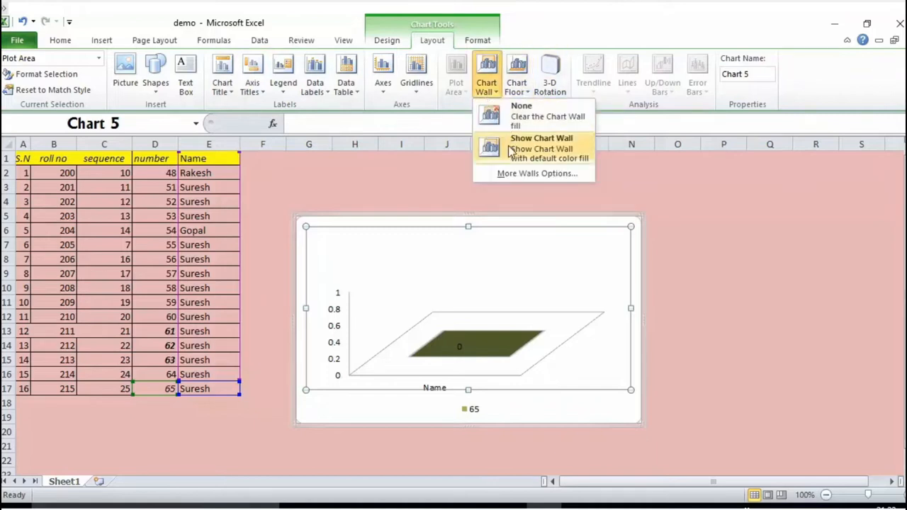
click(513, 151)
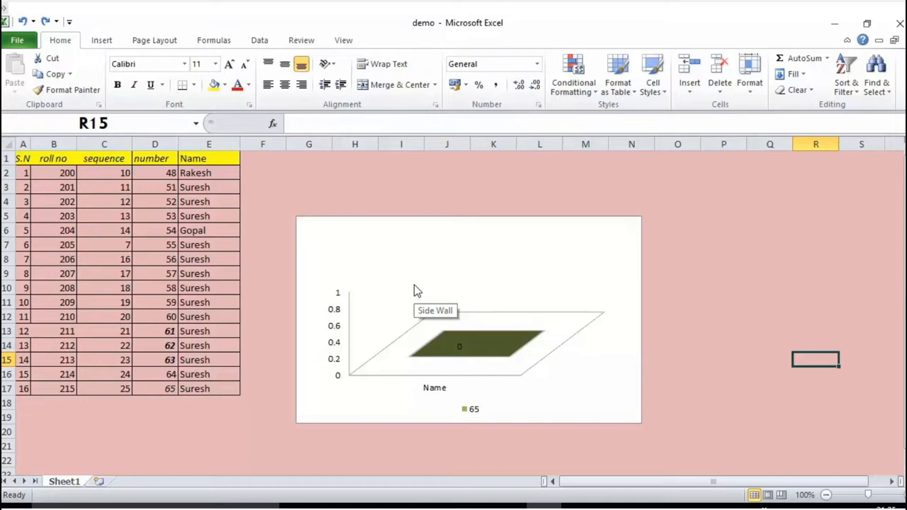
Select the chart's legend and apply the light aqua shape style with a dark text label to it
click(461, 328)
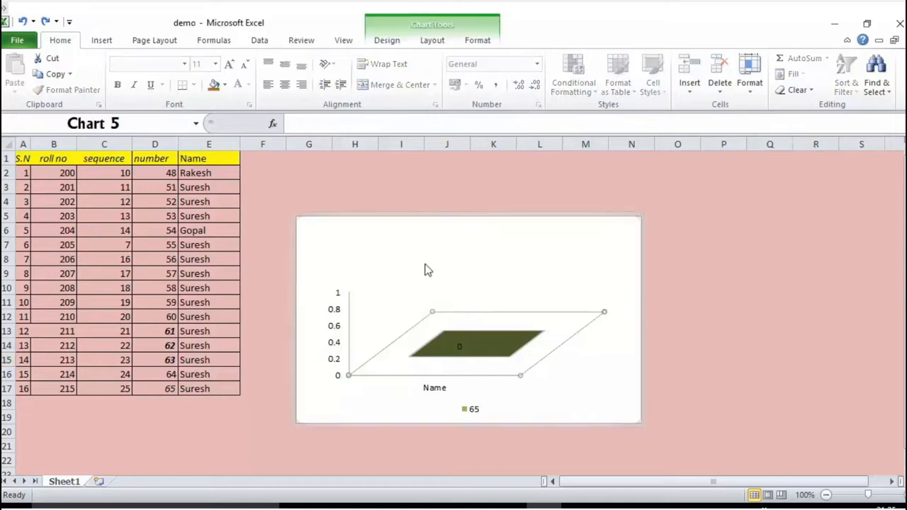
click(479, 41)
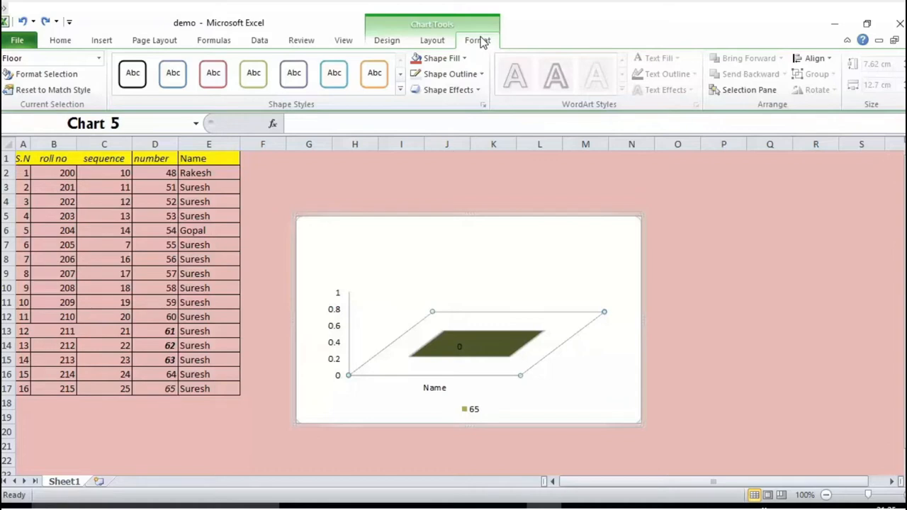
click(100, 60)
click(71, 122)
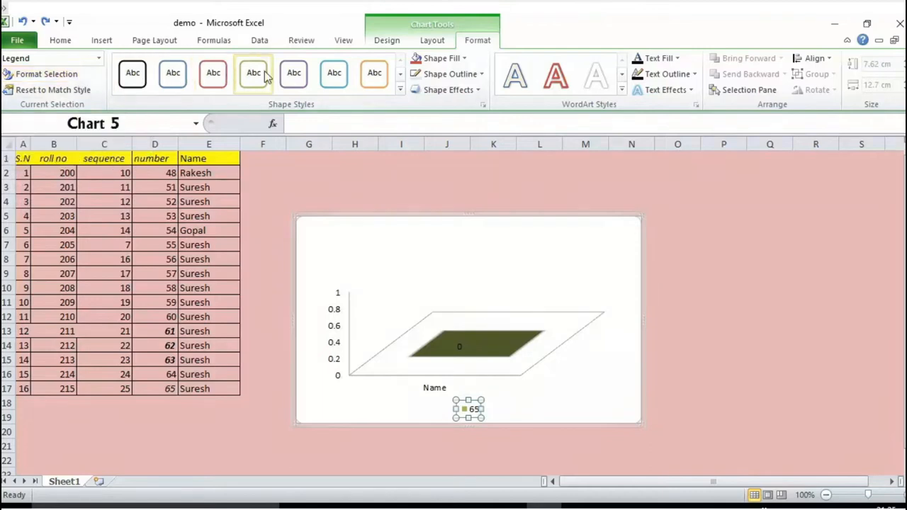
click(400, 92)
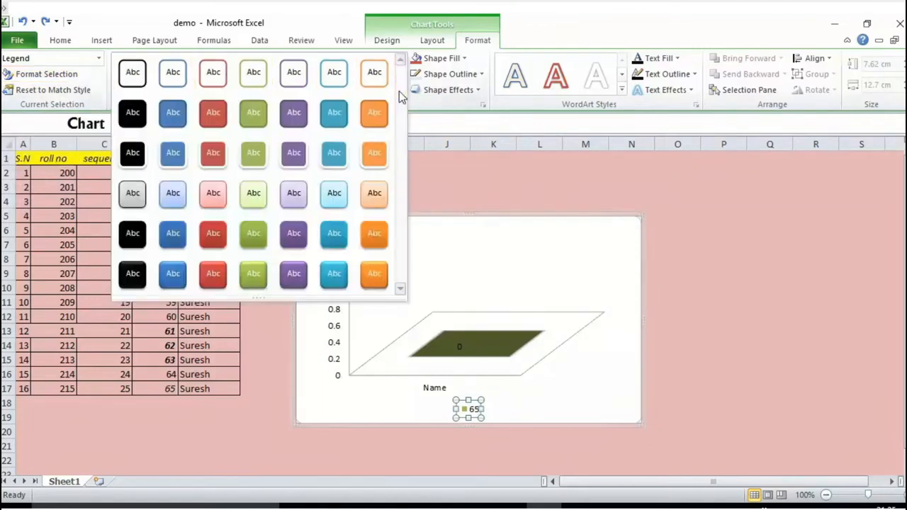
click(330, 194)
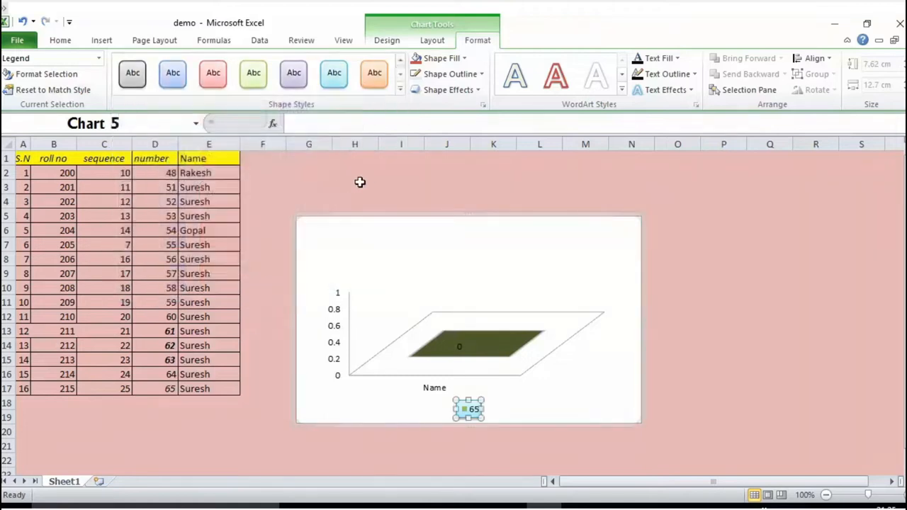
Give the chart legend a standard orange outline and an outer shadow offset diagonally to the bottom left
click(480, 74)
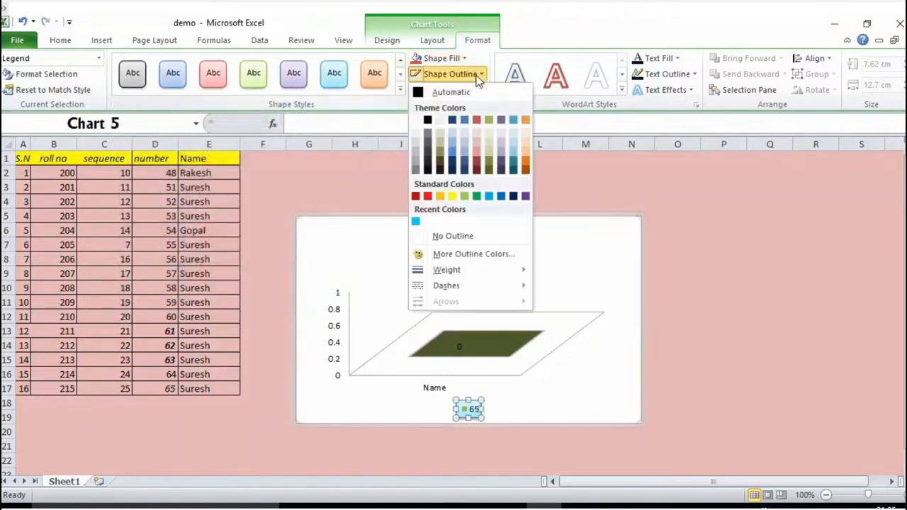
click(439, 196)
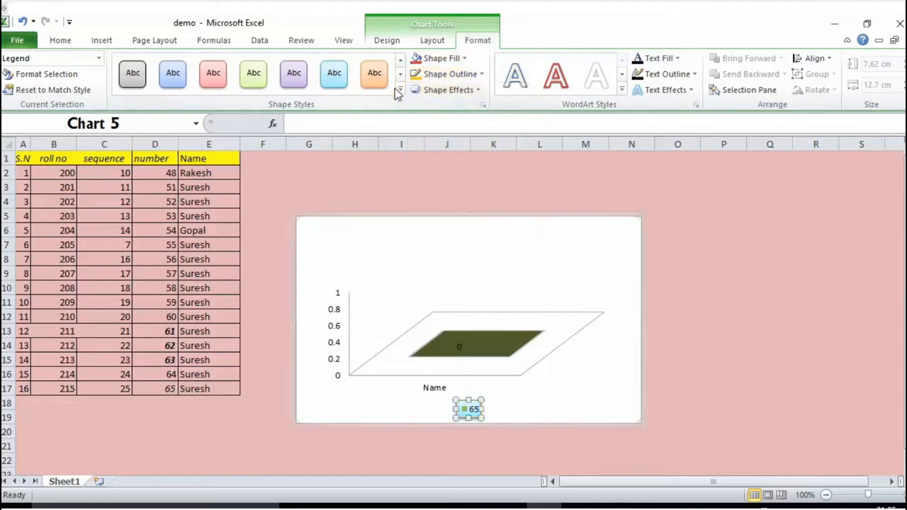
click(478, 90)
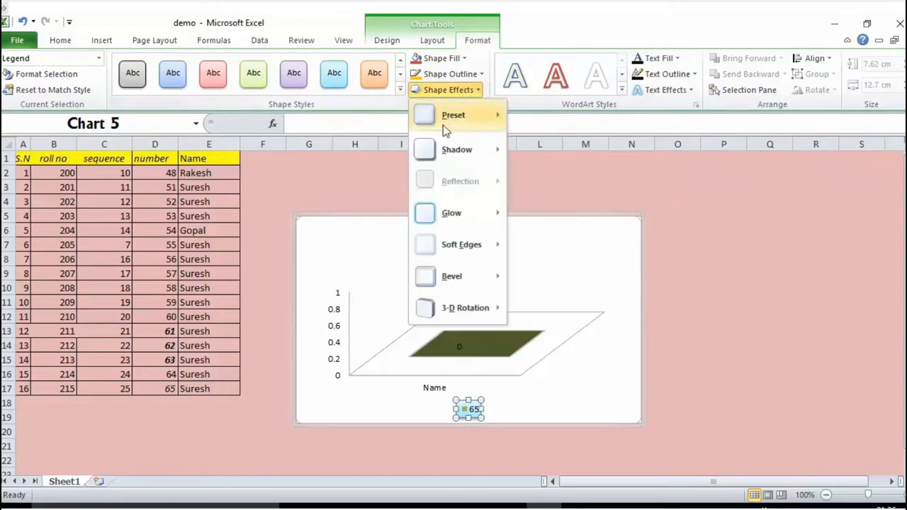
mouse_move(444, 153)
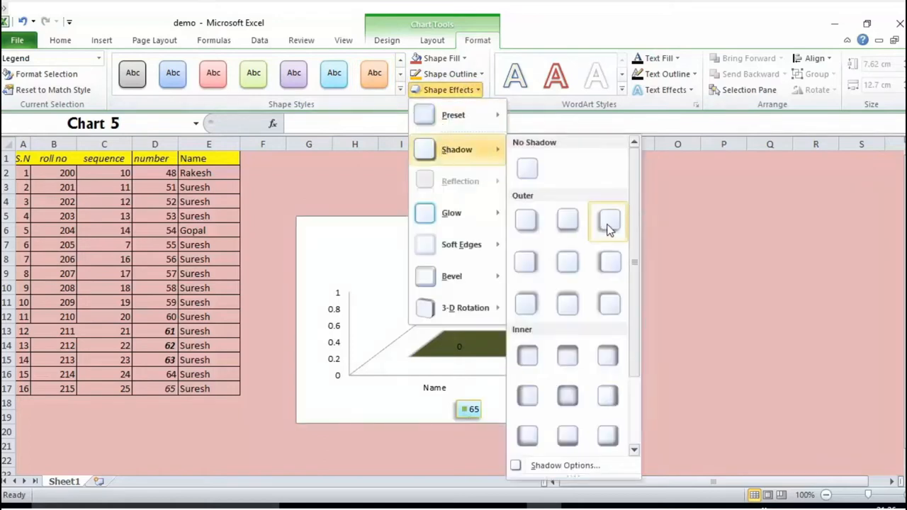
click(608, 225)
click(638, 201)
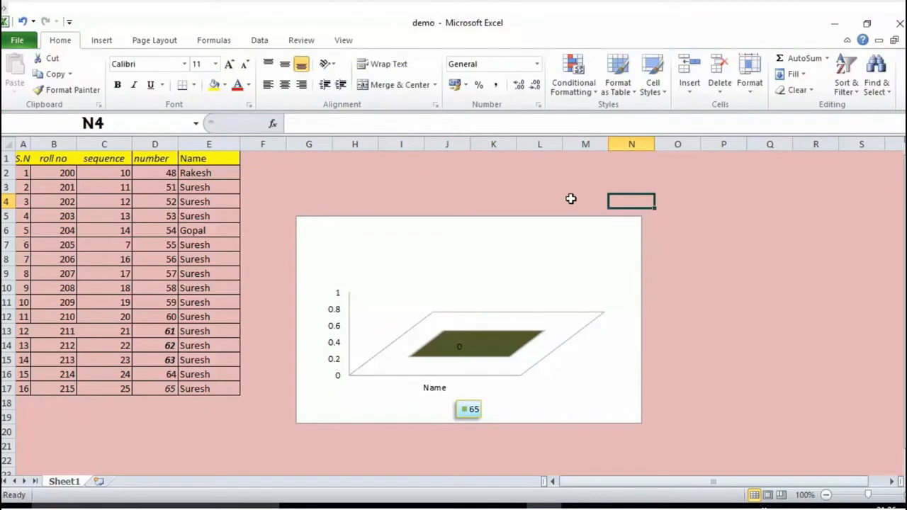
Select the whole chart area and apply the solid orange WordArt style from the fourth row to its text
click(433, 260)
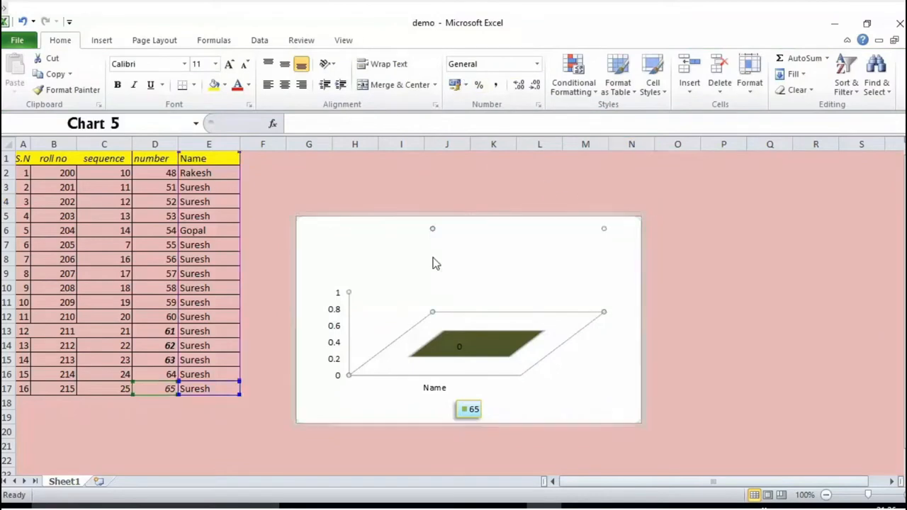
click(625, 187)
click(613, 223)
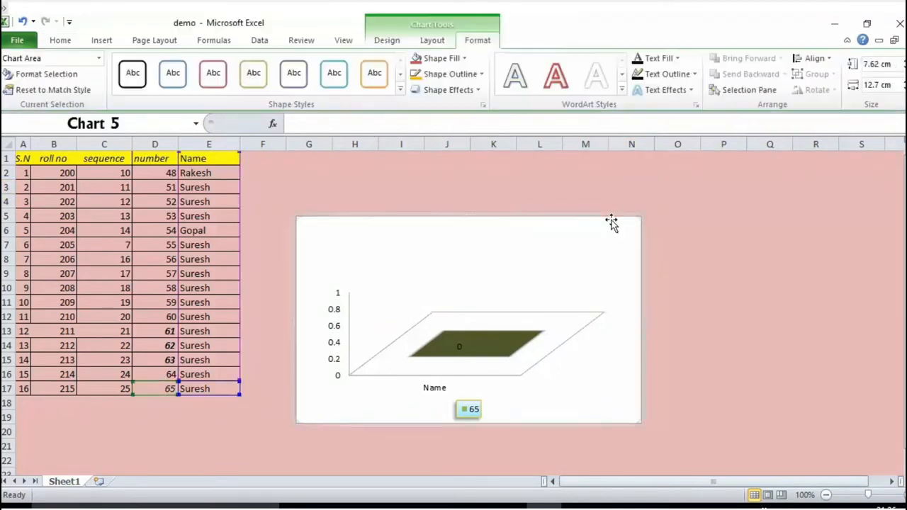
click(623, 90)
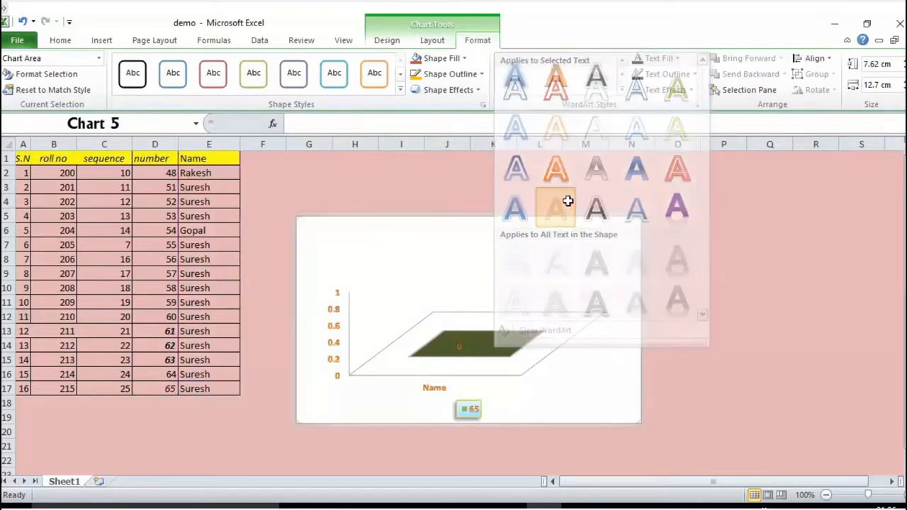
click(694, 227)
Set the text fill of the entire chart area to the orange theme color and deselect the chart
click(561, 224)
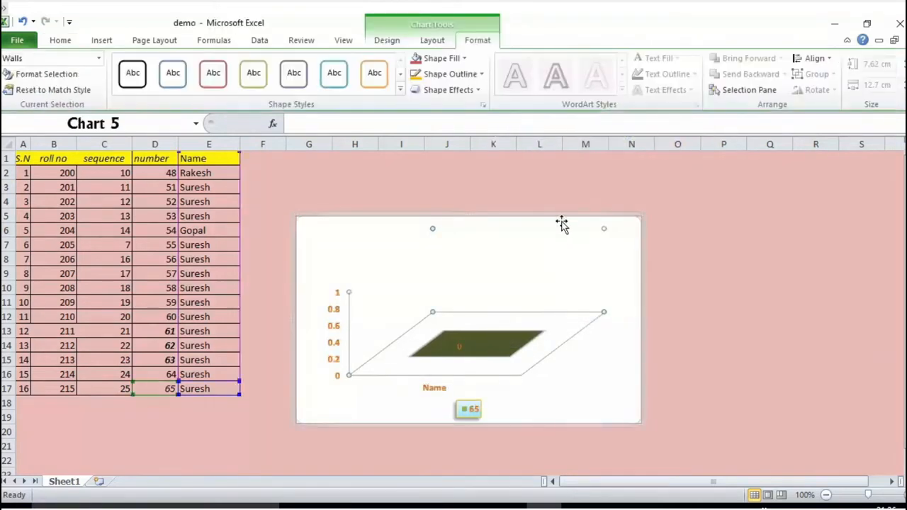
click(588, 218)
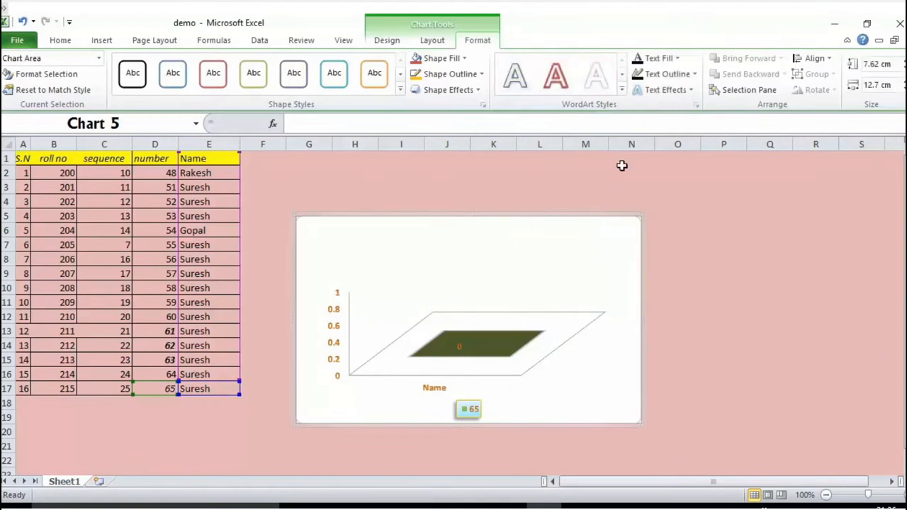
click(677, 58)
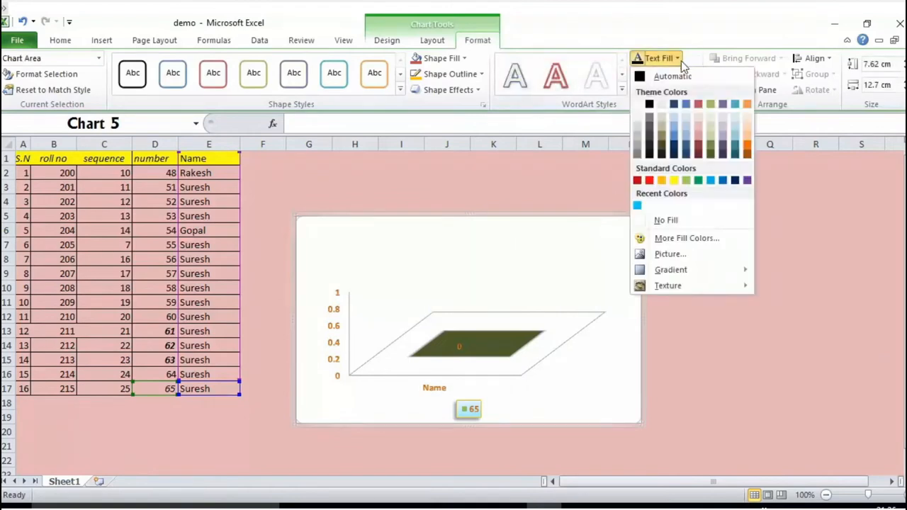
click(750, 104)
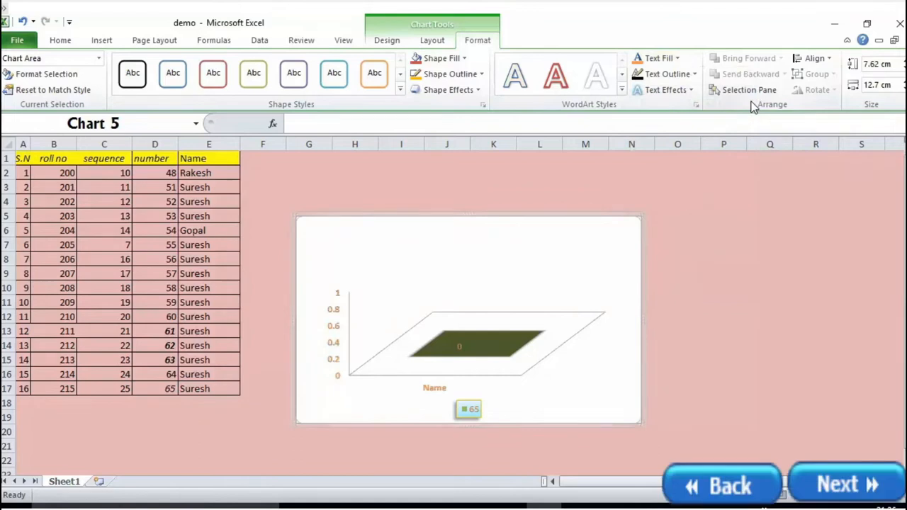
key(Escape)
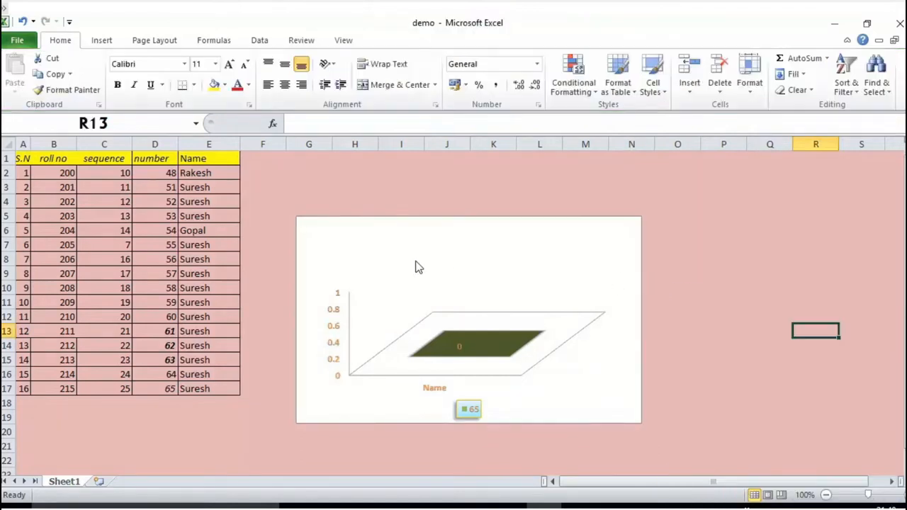
Add a centered overlay title to the 3-D column chart
click(441, 294)
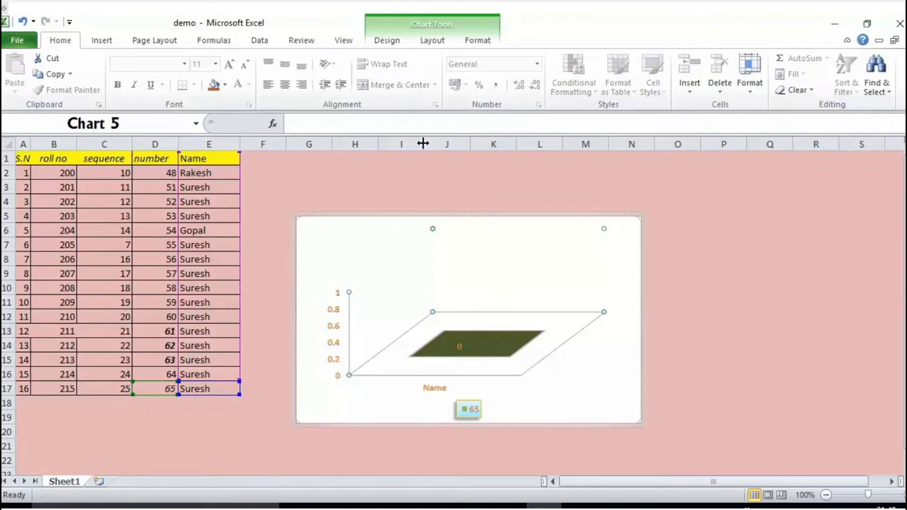
click(429, 42)
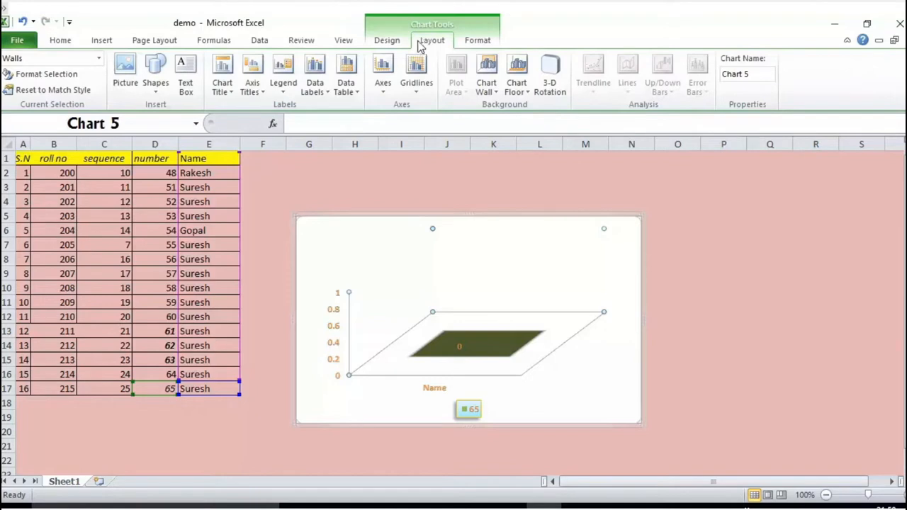
click(221, 93)
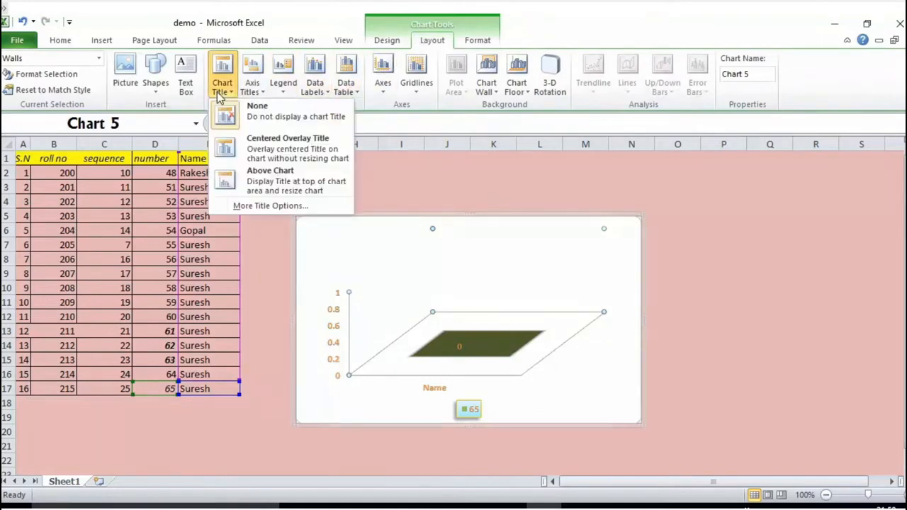
click(252, 154)
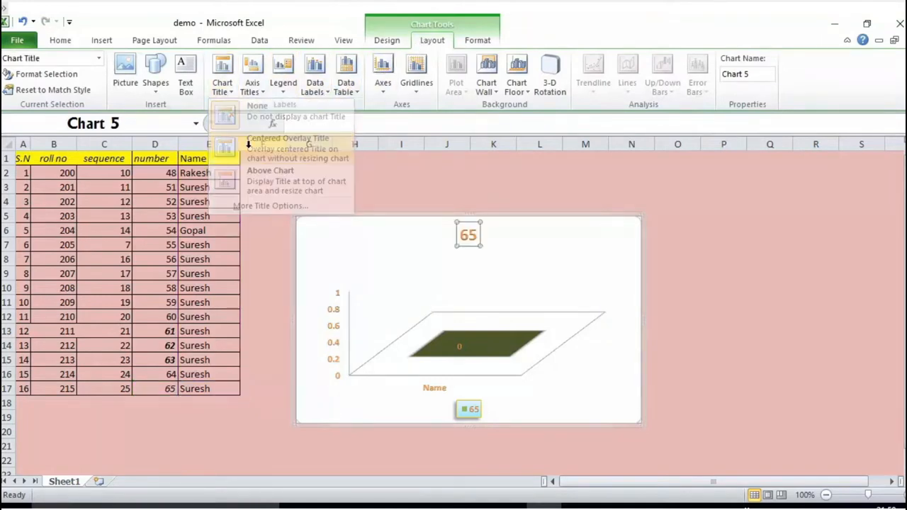
Replace the chart title's default text with new text beginning with "C"
click(476, 235)
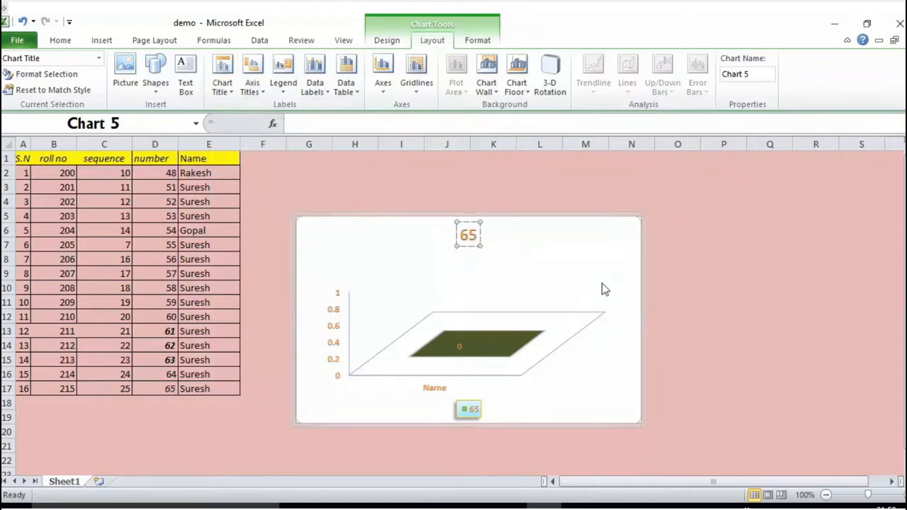
key(BackSpace)
key(BackSpace)
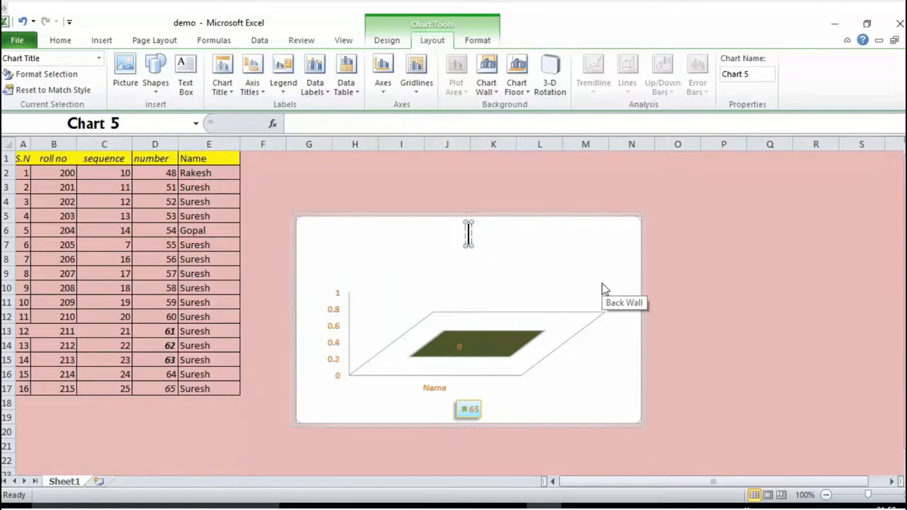
text(C)
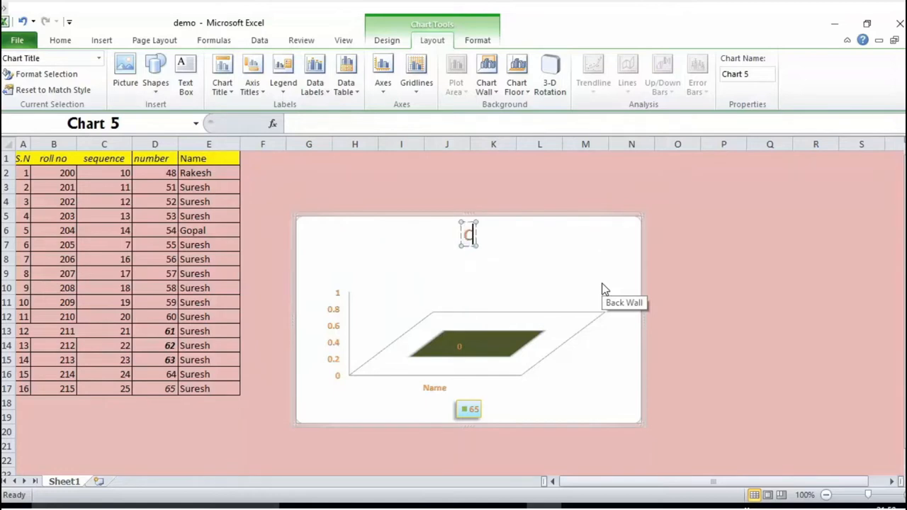
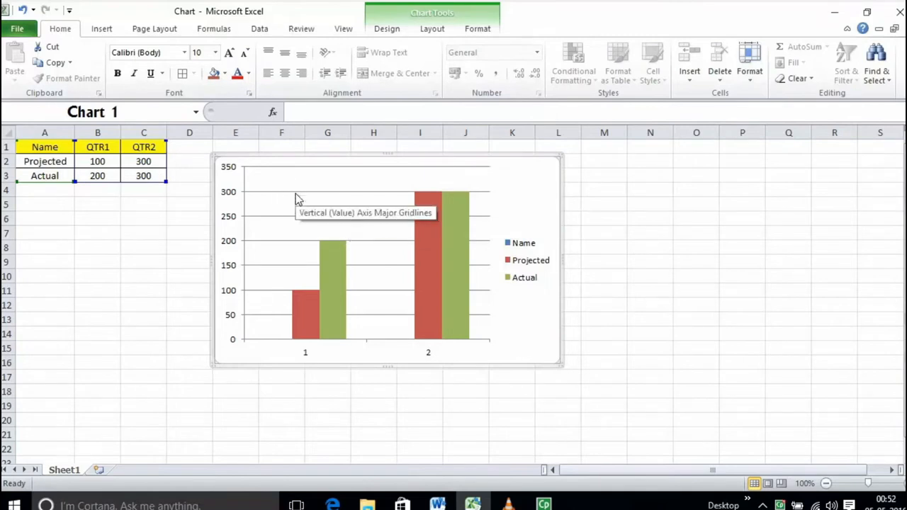
Add data labels to the column chart's plot area, positioned at the outside end of the data points
click(382, 236)
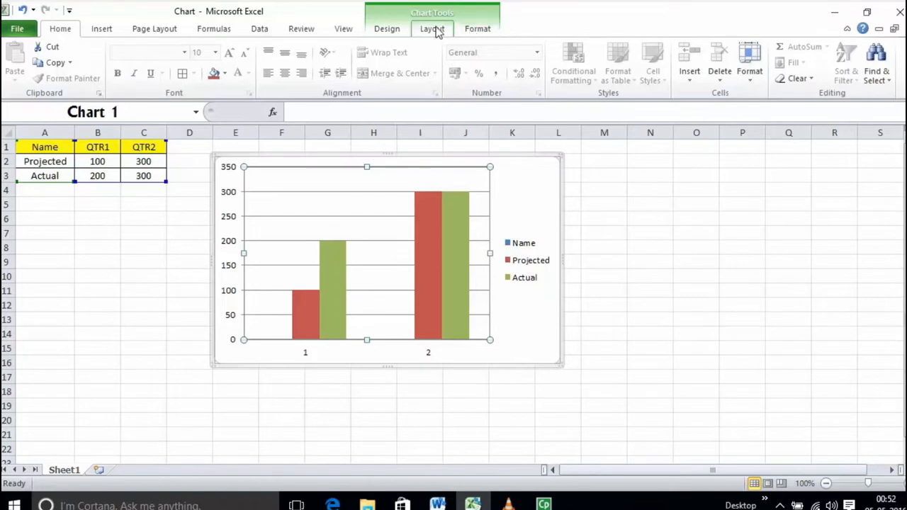
click(435, 31)
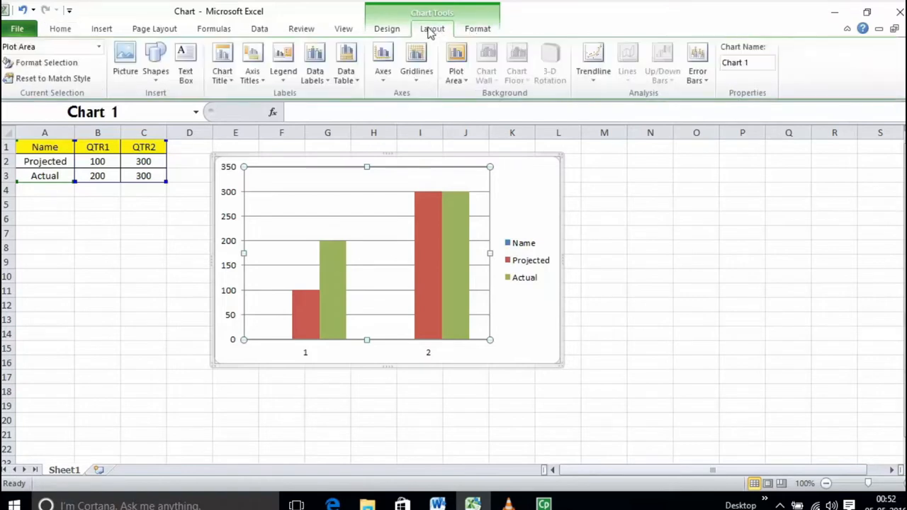
click(325, 78)
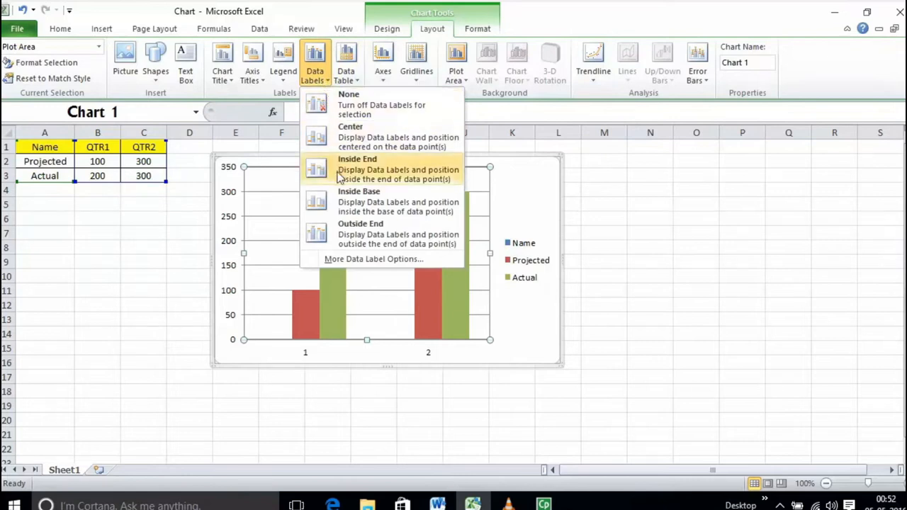
click(356, 234)
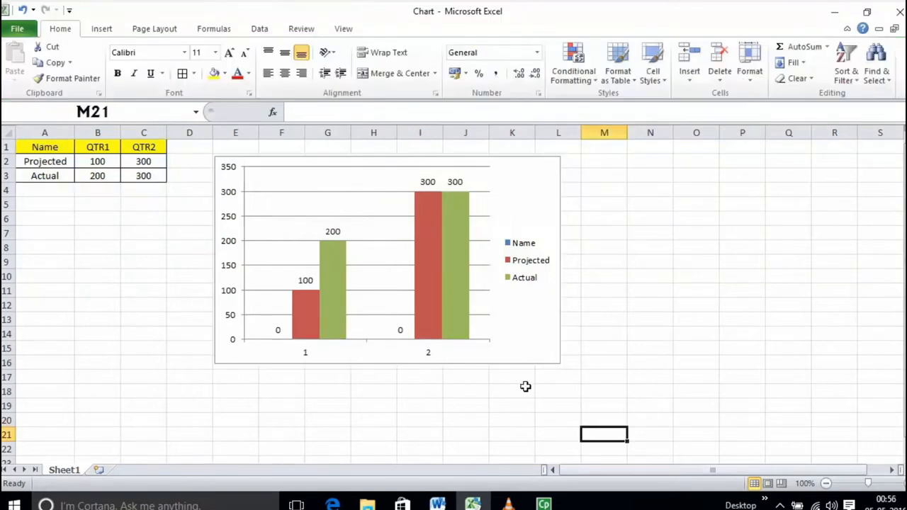
Move the chart away from the data to columns K to Q and shrink it from its upper-left corner
click(519, 279)
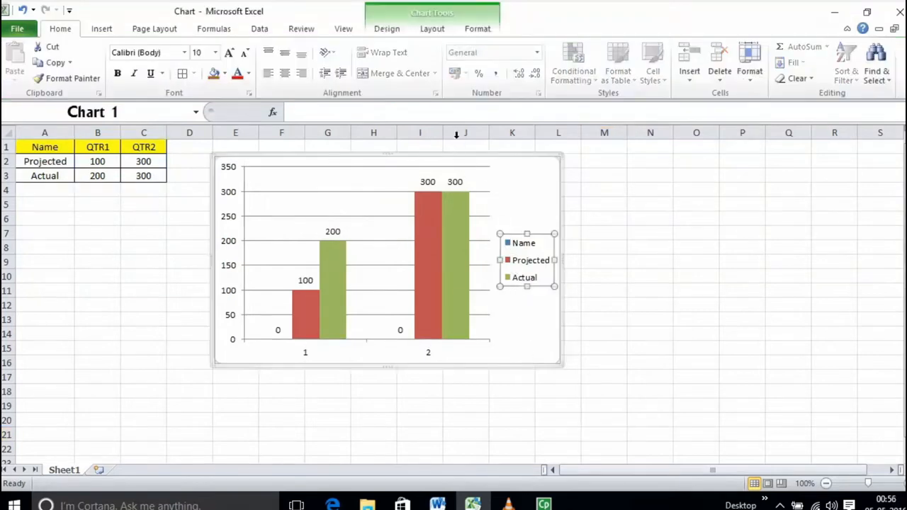
drag(465, 160, 736, 199)
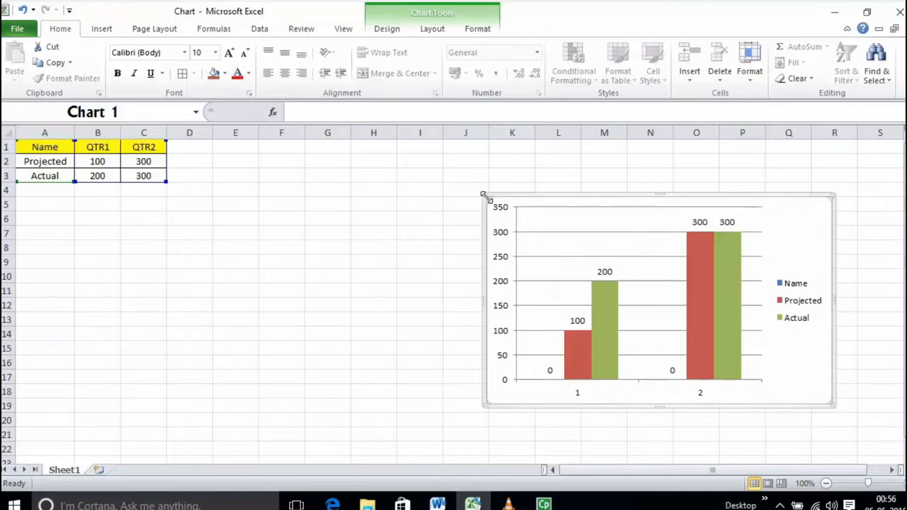
drag(484, 196, 573, 246)
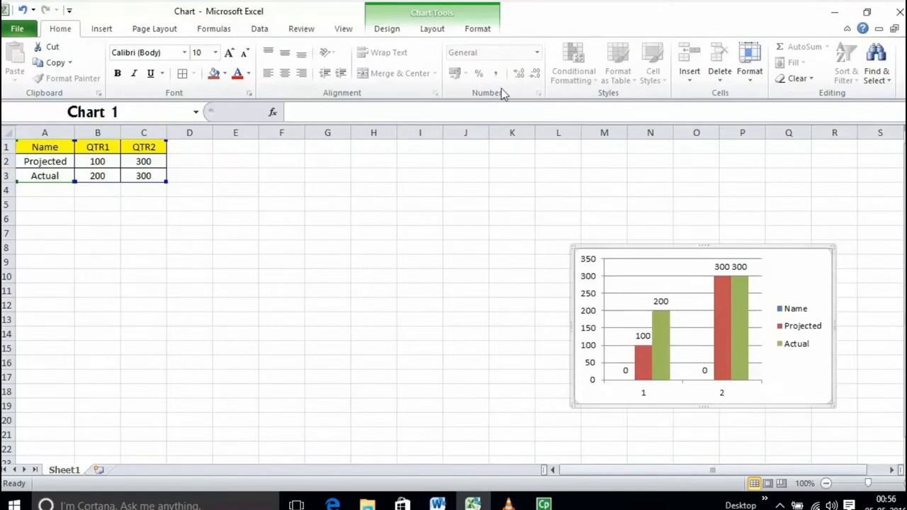
Set the chart's height to 6.73 cm
click(480, 32)
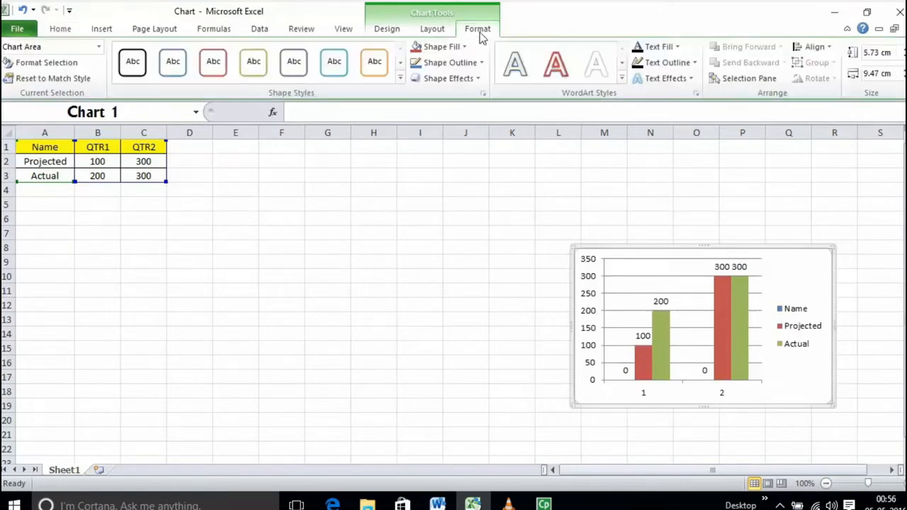
click(879, 52)
key(BackSpace)
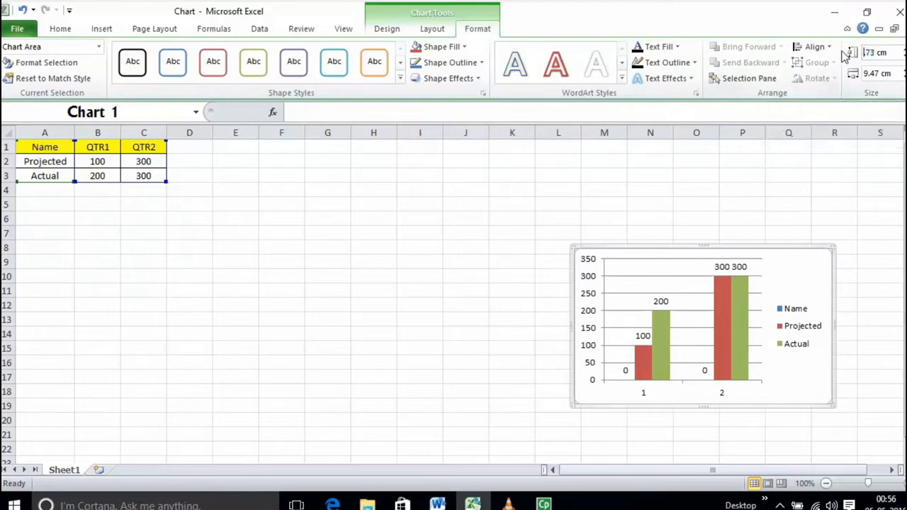
text(6)
key(Return)
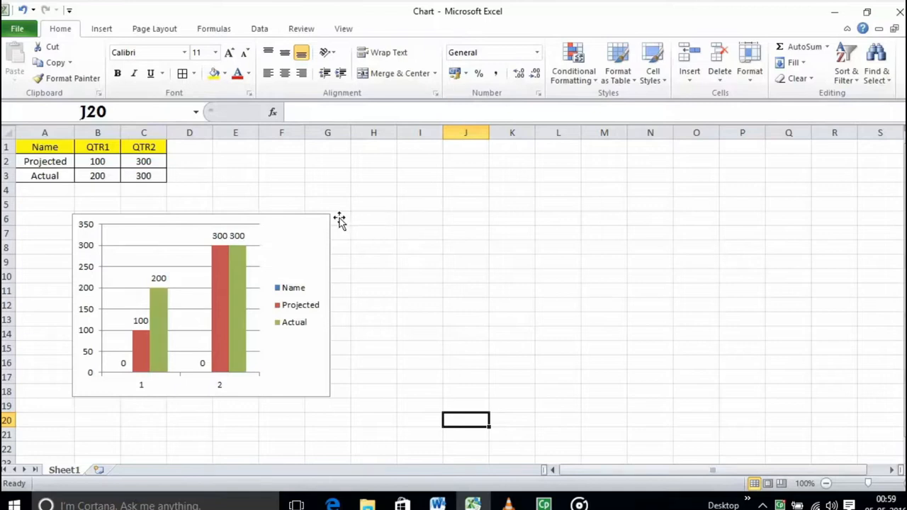
Examine the layout options for the chart's title, axis titles, legend, data labels and data table
click(281, 223)
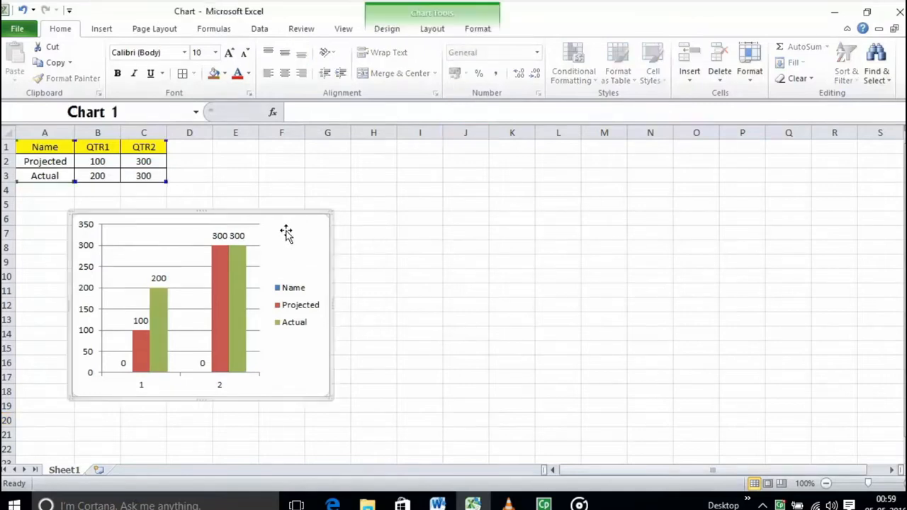
click(441, 32)
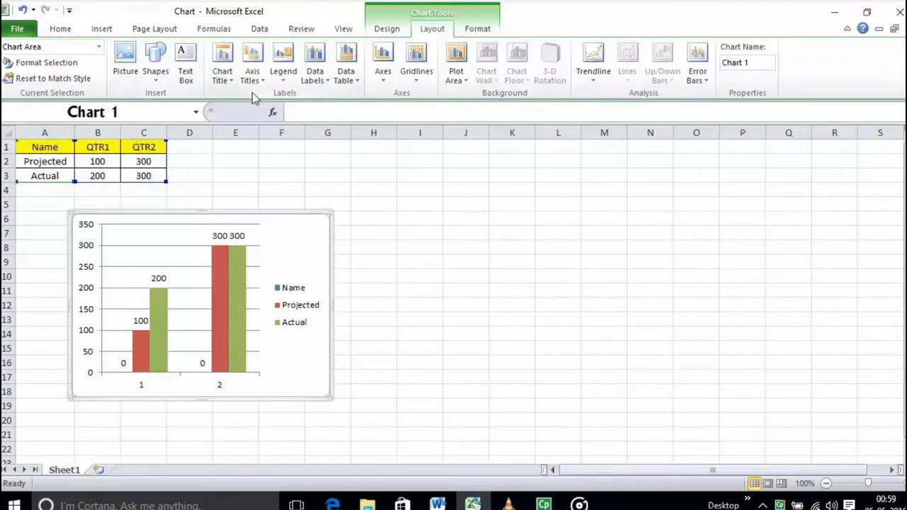
click(225, 76)
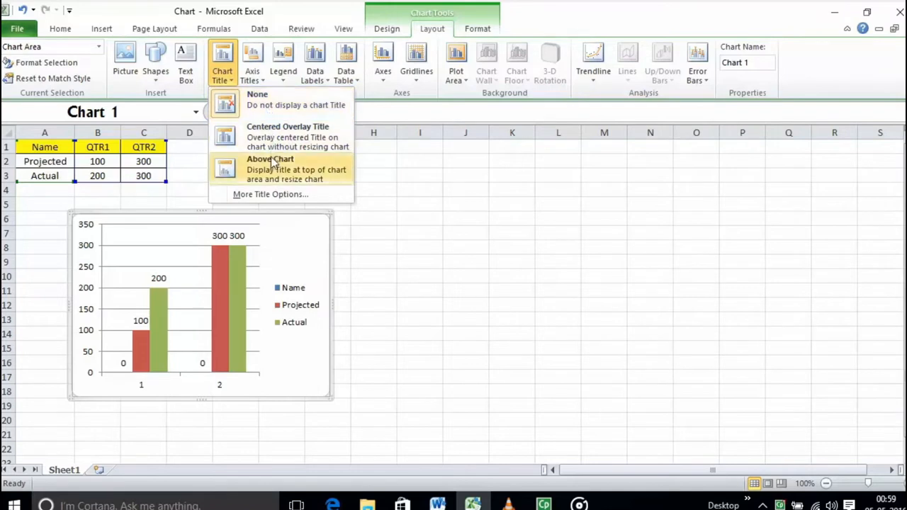
click(263, 83)
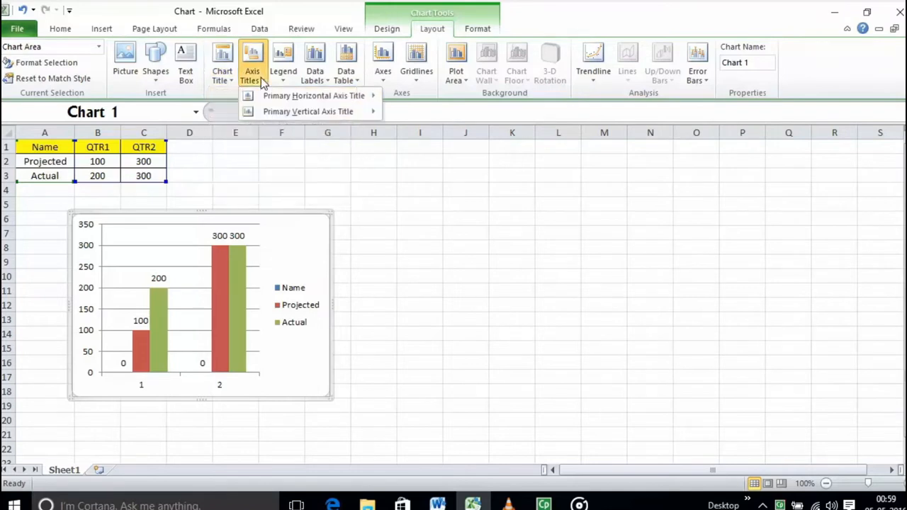
mouse_move(277, 104)
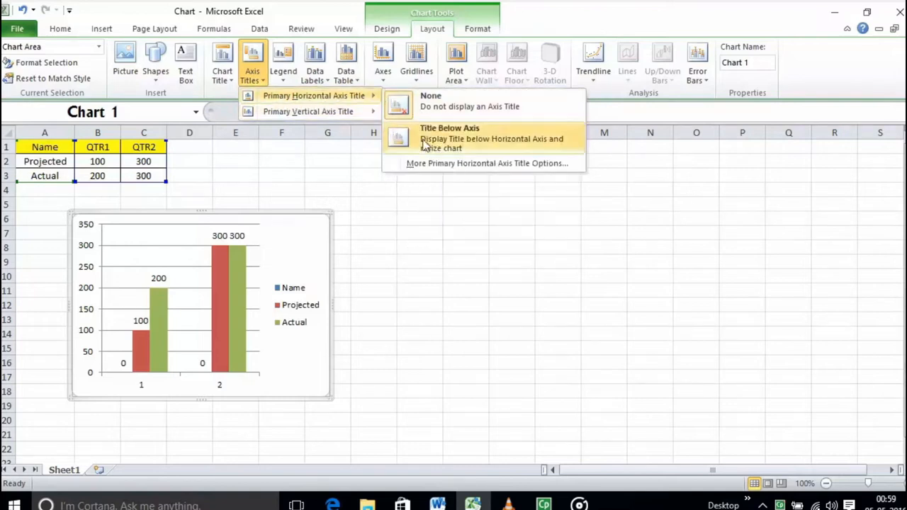
mouse_move(355, 119)
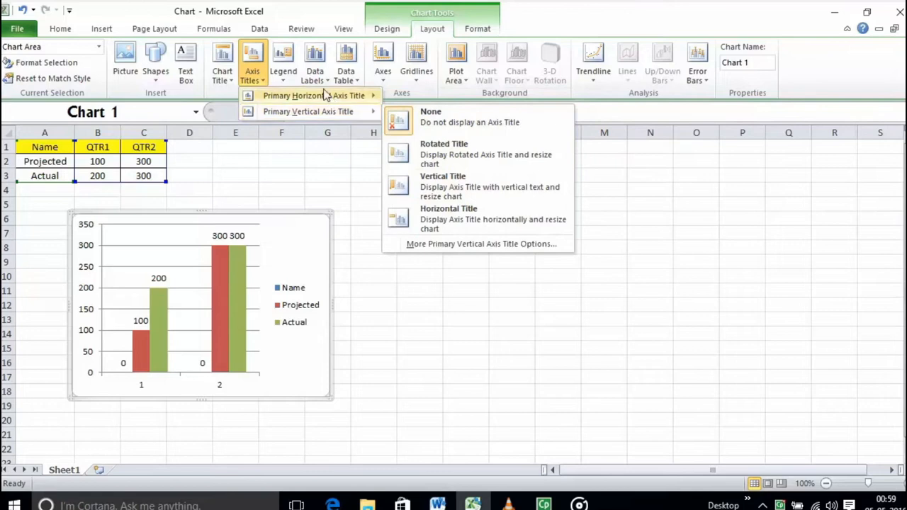
click(296, 78)
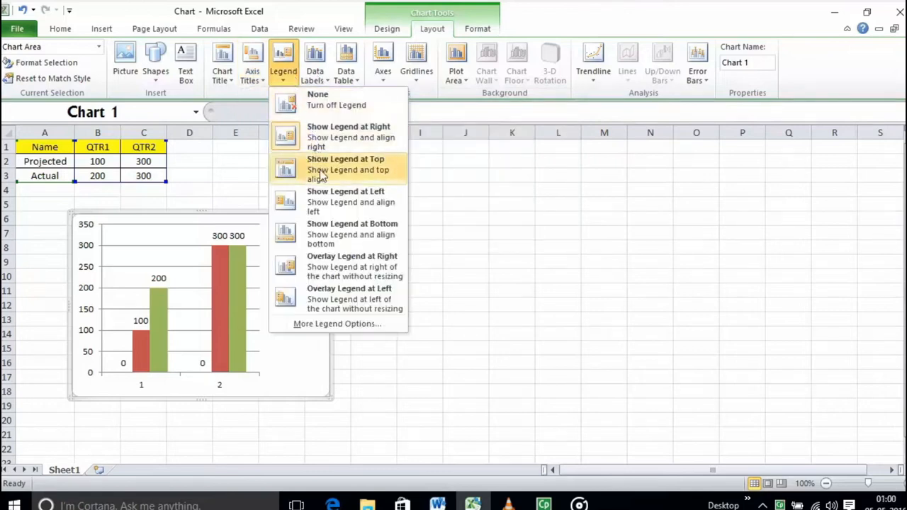
click(340, 266)
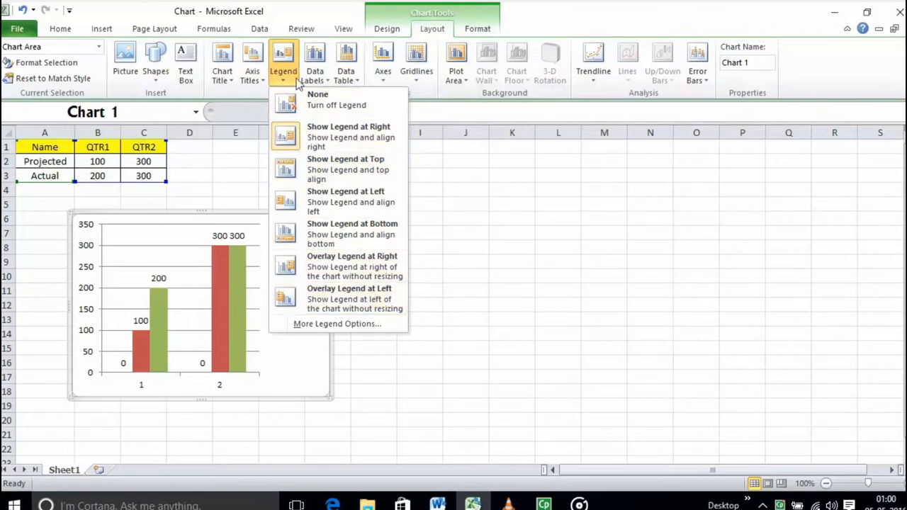
click(314, 75)
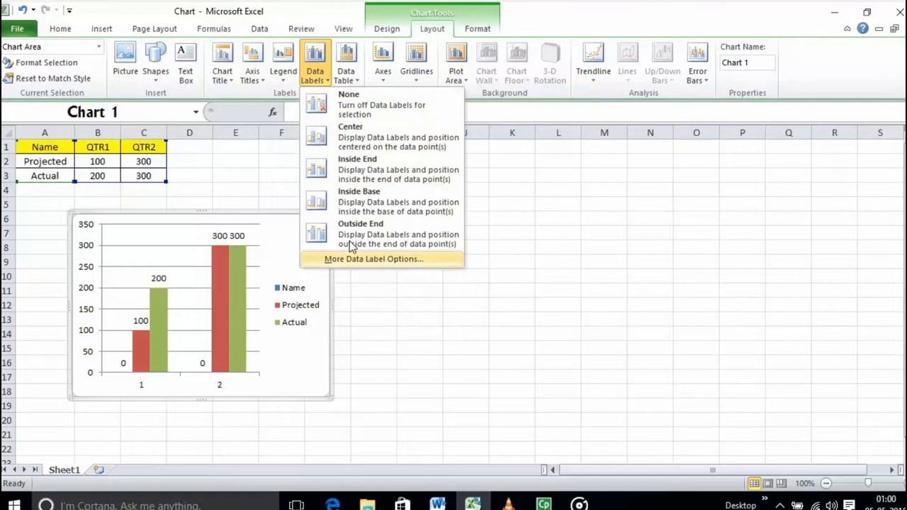
click(345, 82)
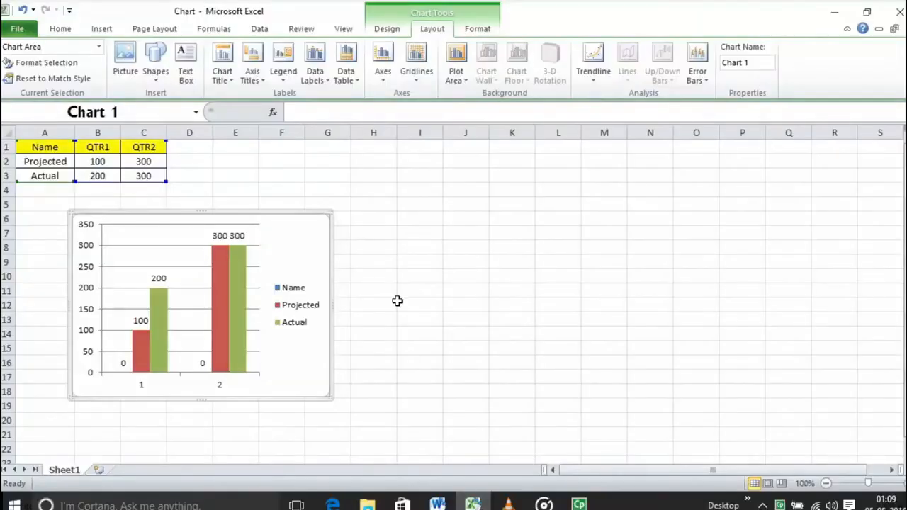
Examine the display options for the chart's axes, horizontal and vertical gridlines, and plot area
click(383, 77)
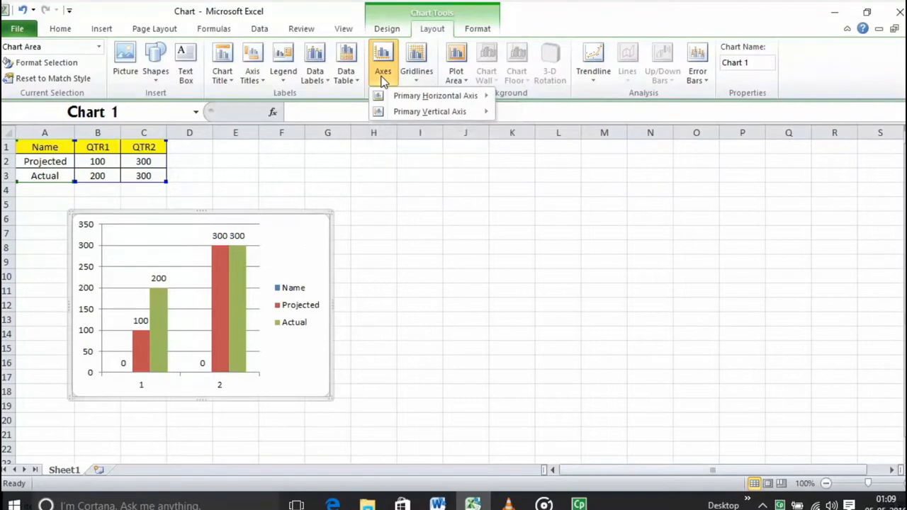
mouse_move(400, 96)
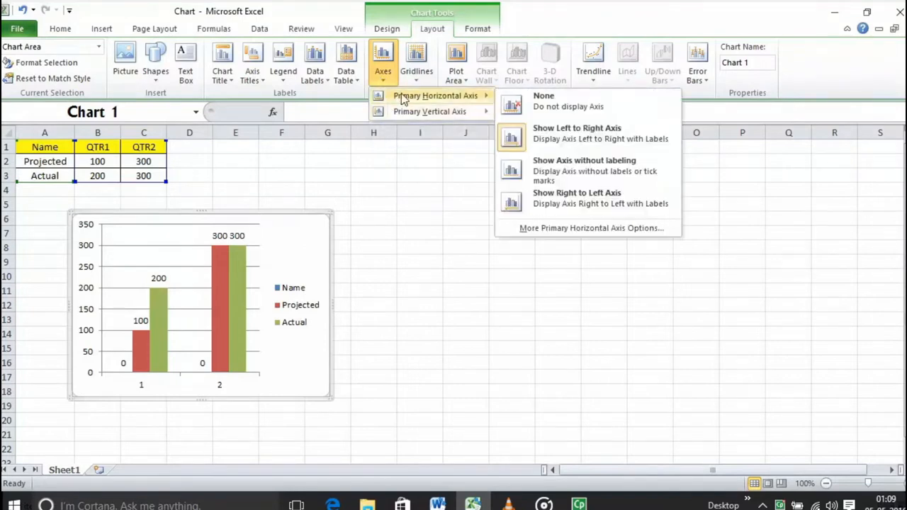
click(419, 79)
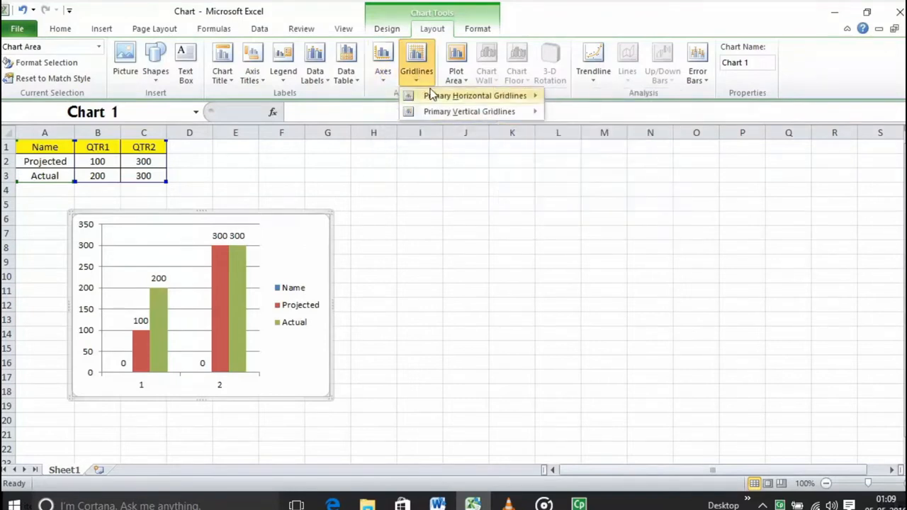
mouse_move(431, 94)
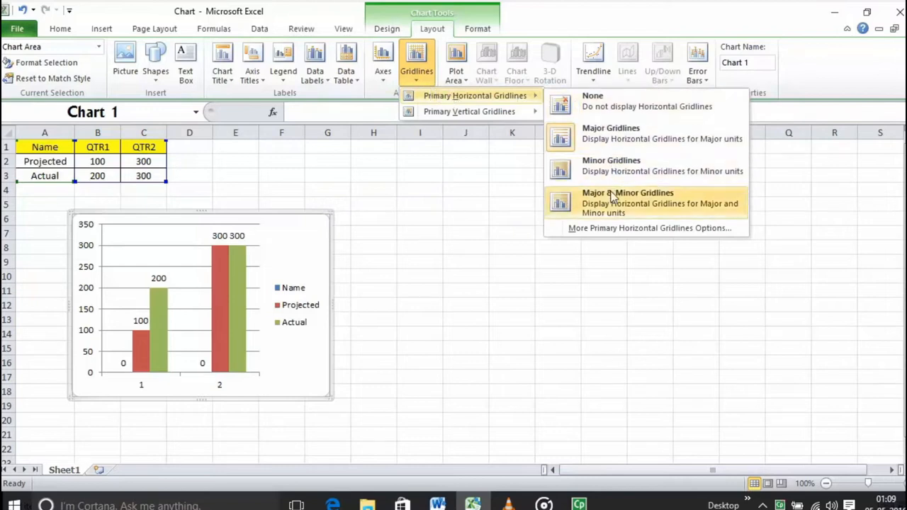
mouse_move(516, 119)
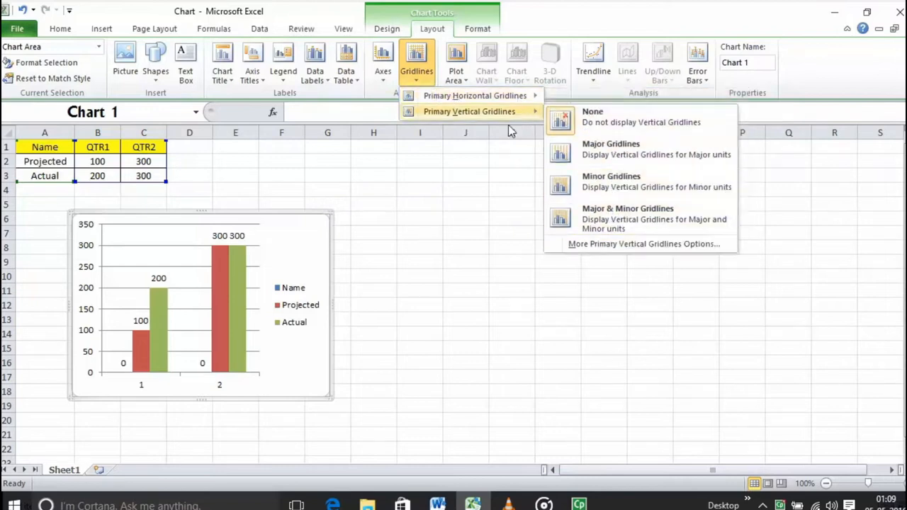
click(501, 193)
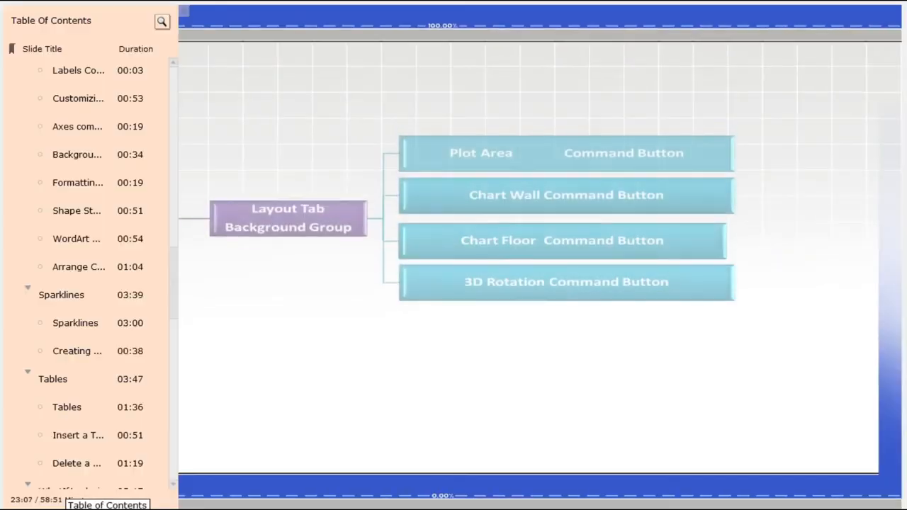
click(66, 506)
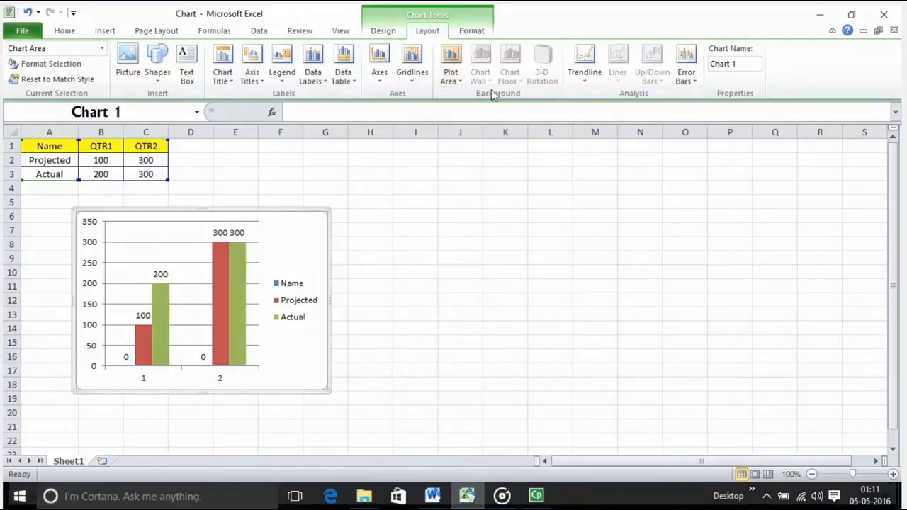
click(452, 79)
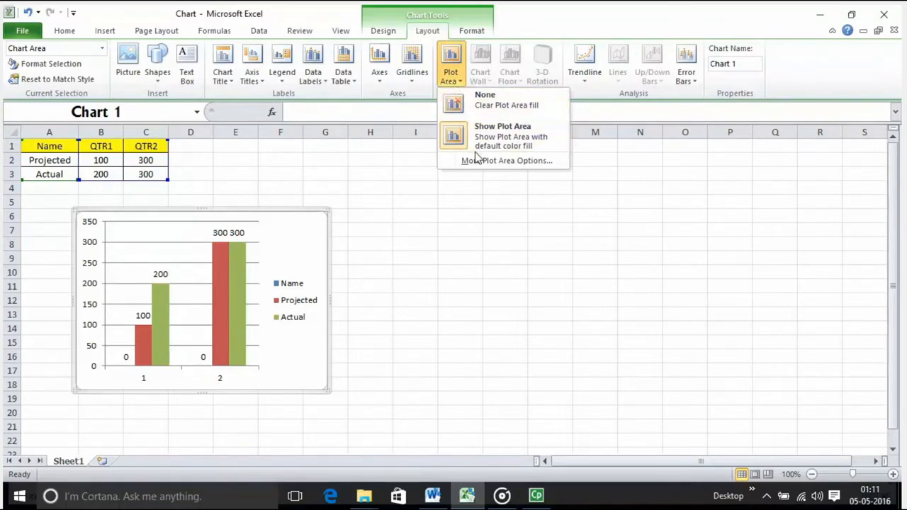
click(545, 205)
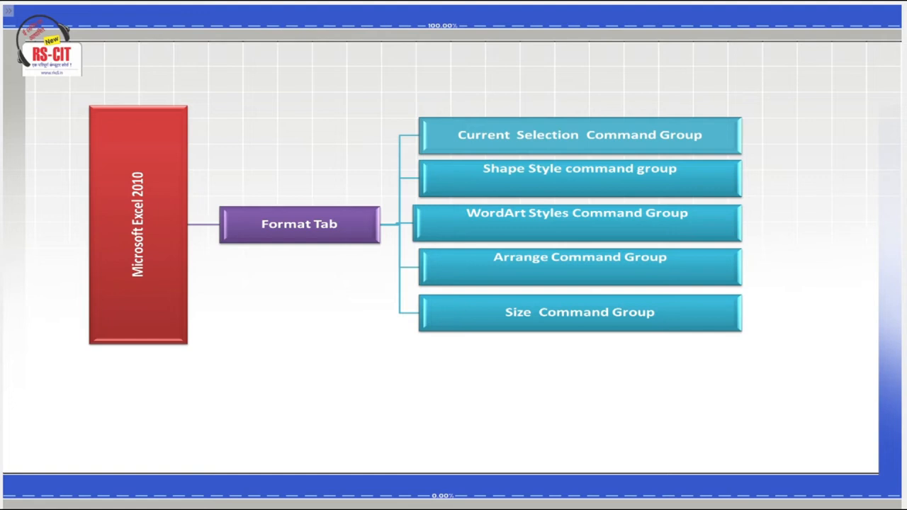
Apply the purple filled shape style from the third row to the legend and change its fill to a light orange theme color
click(832, 474)
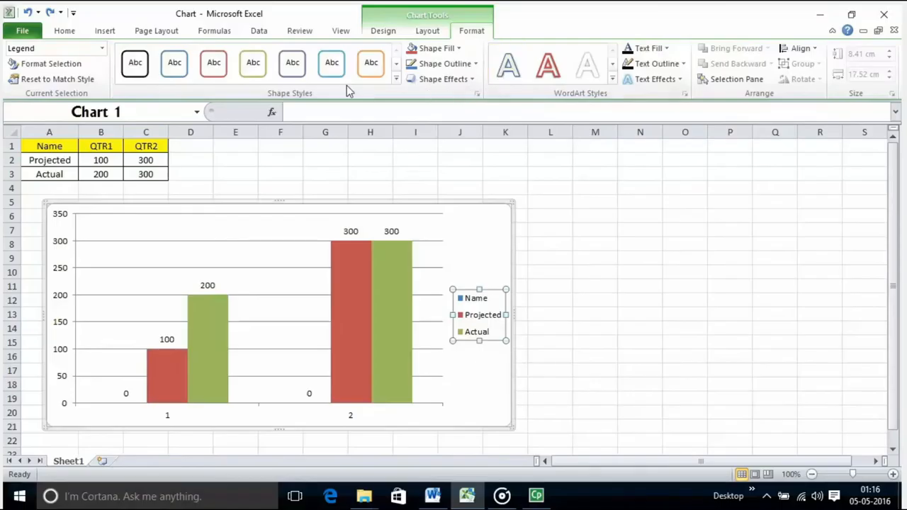
click(393, 82)
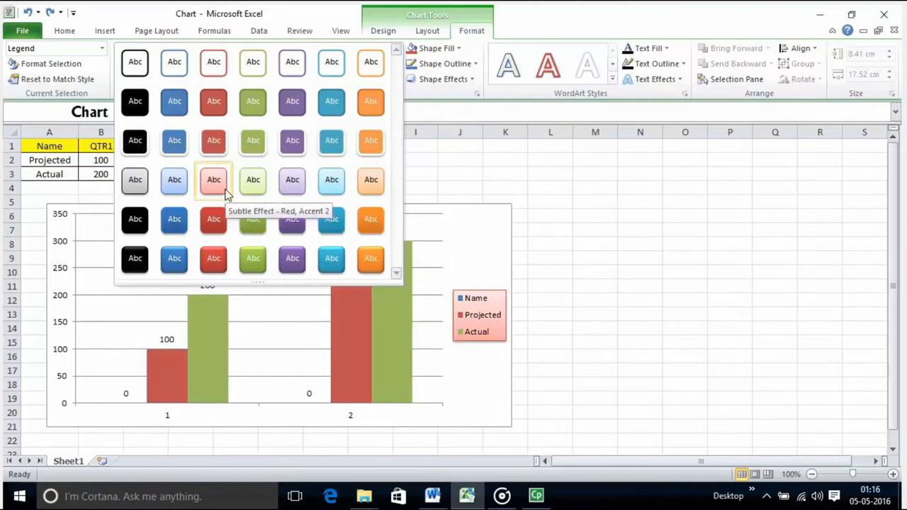
click(292, 141)
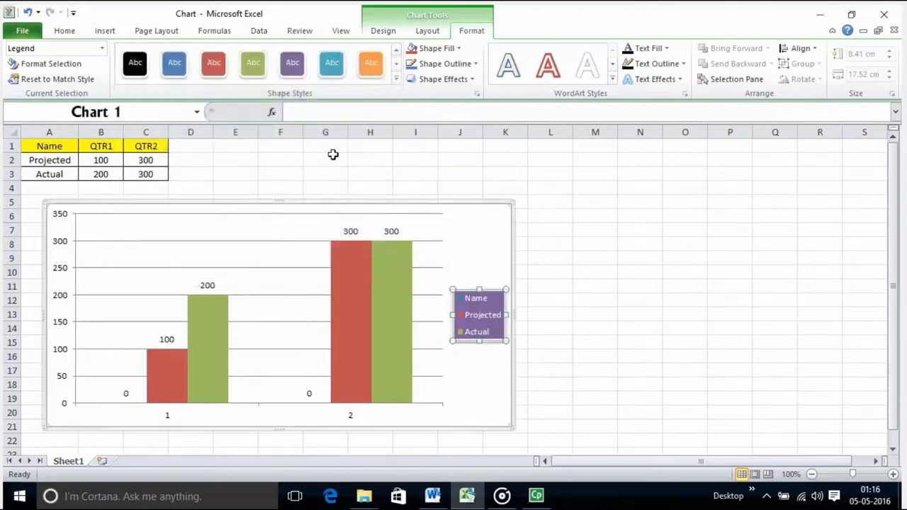
click(458, 49)
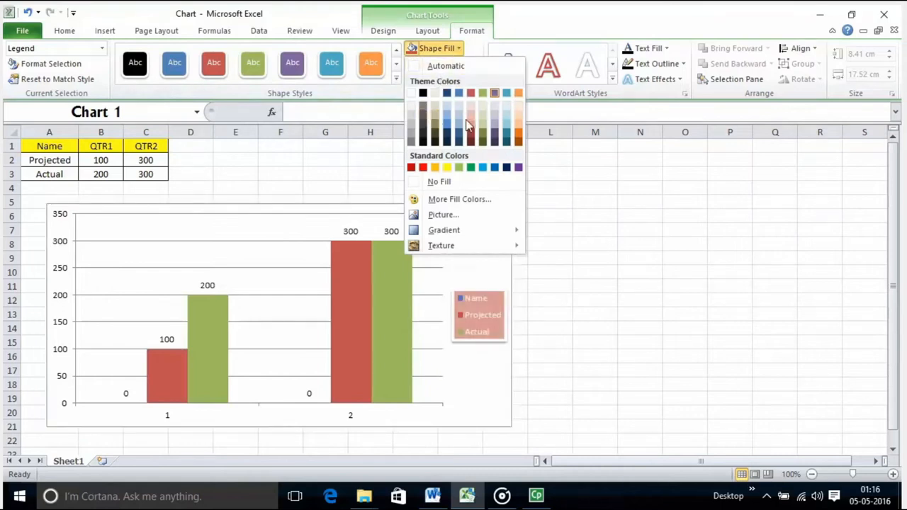
click(521, 132)
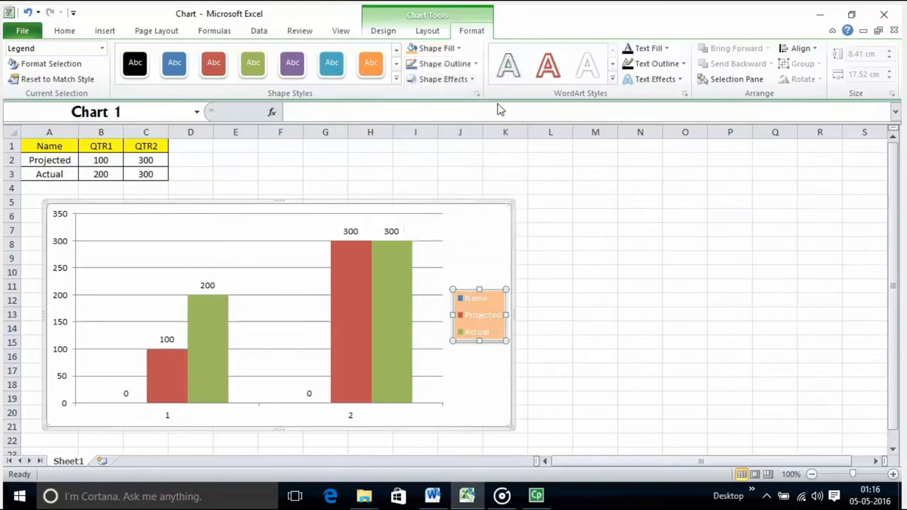
Outline the legend in the red theme color and view the glow and 3-D rotation shape effects
click(477, 64)
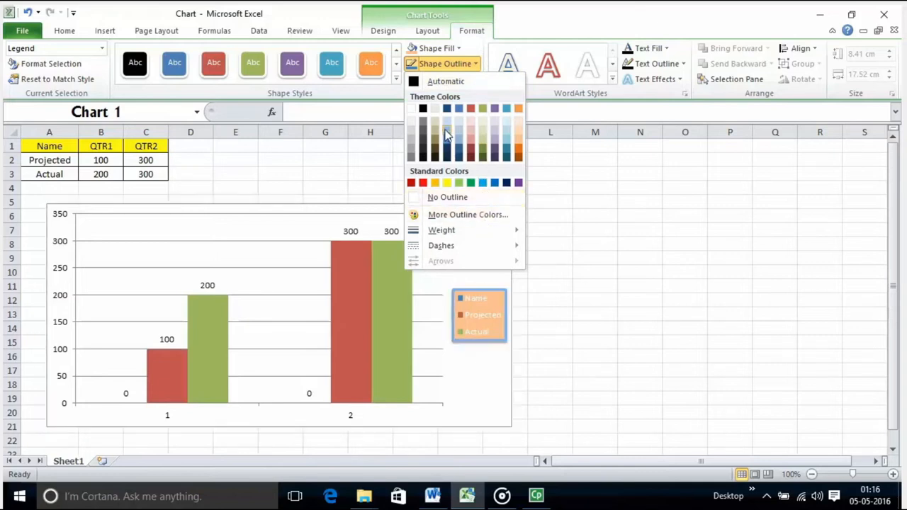
click(475, 105)
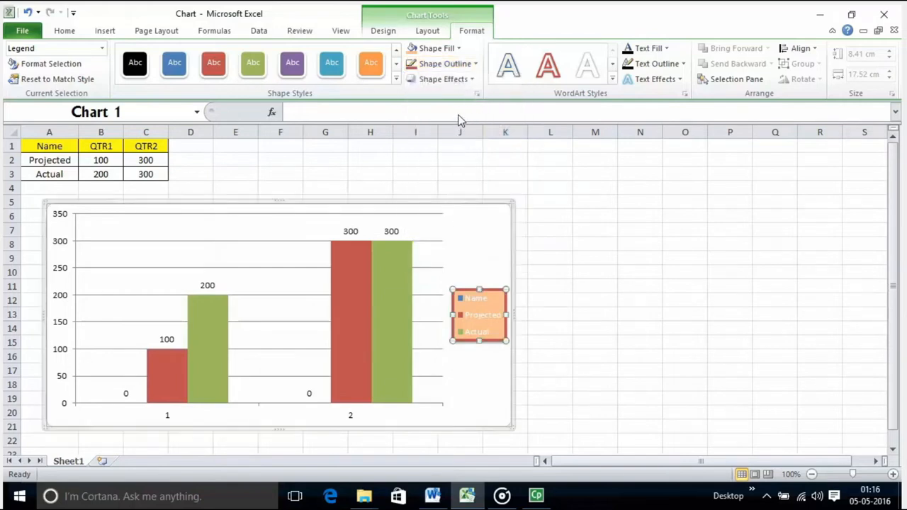
click(468, 80)
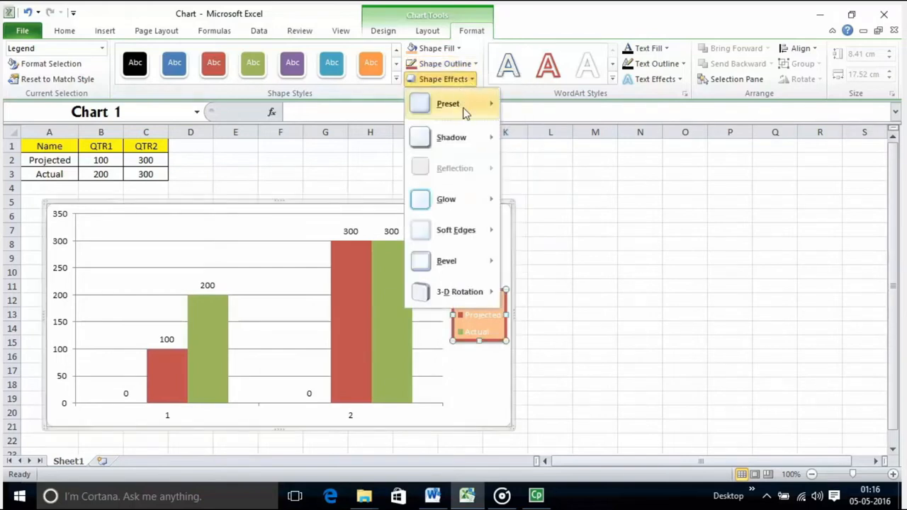
mouse_move(462, 108)
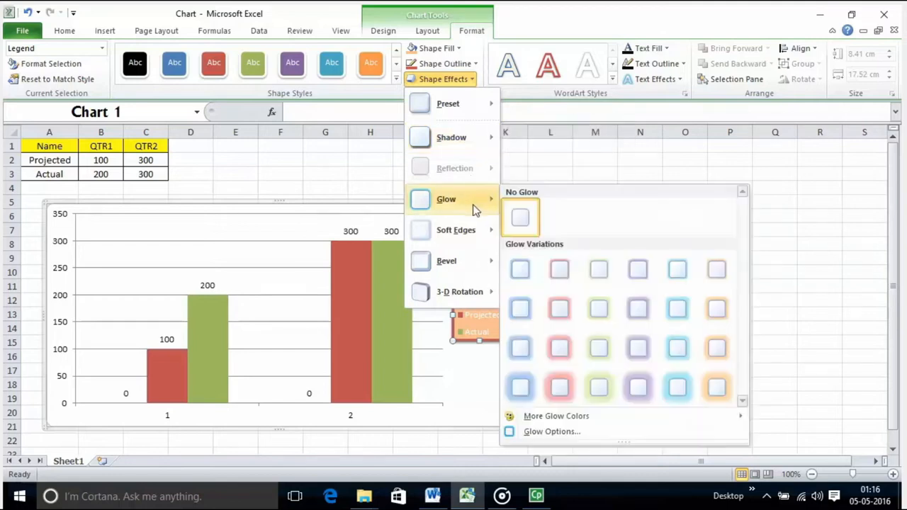
mouse_move(474, 293)
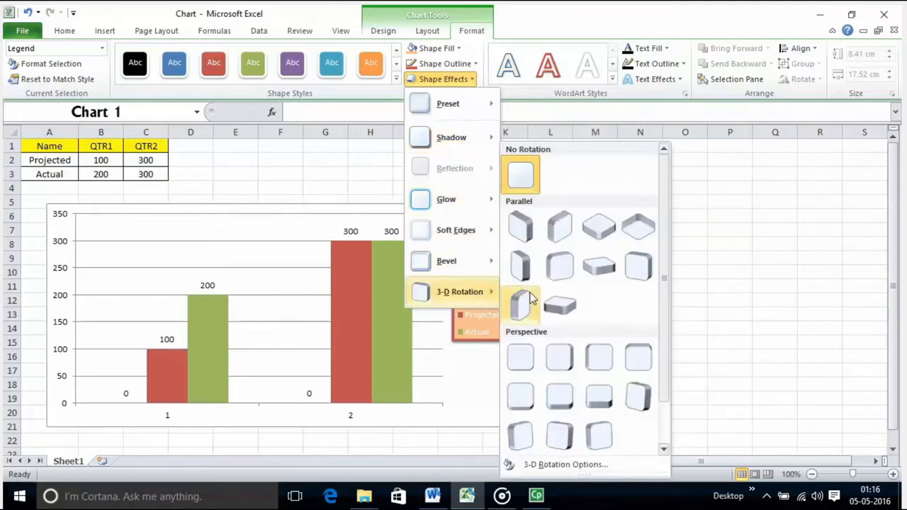
click(557, 266)
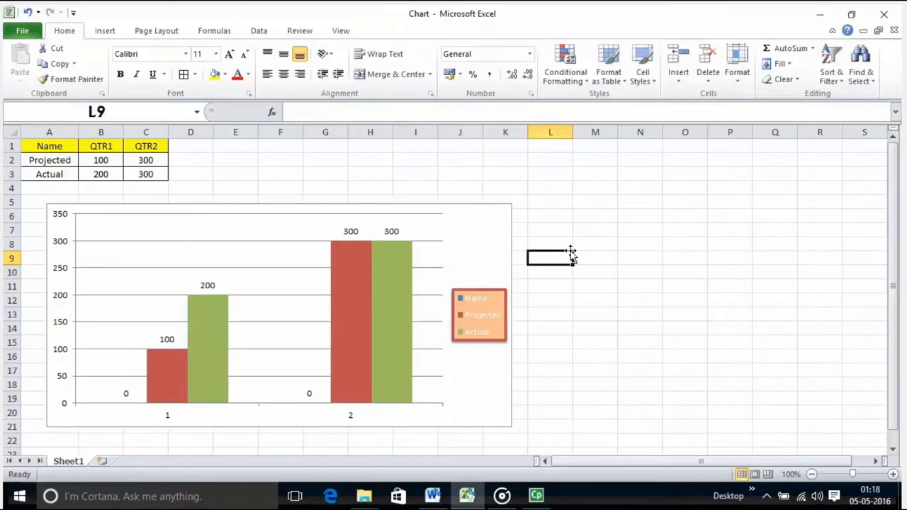
Apply the red outlined WordArt style from the first row to the chart's text and set its text fill to a light aqua theme color
click(451, 235)
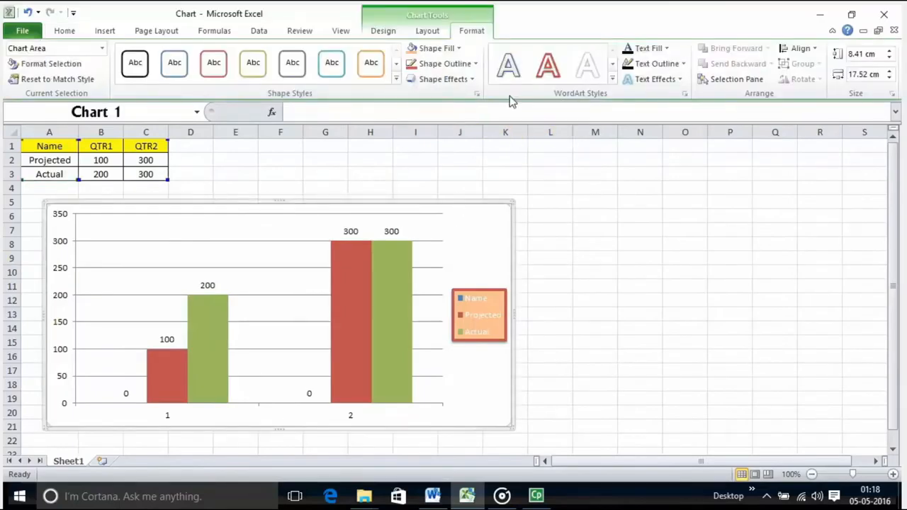
click(613, 78)
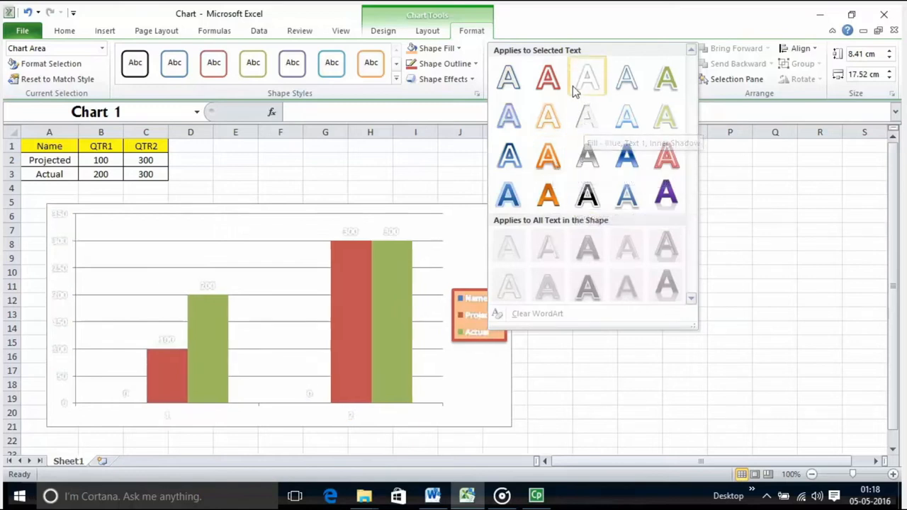
click(552, 84)
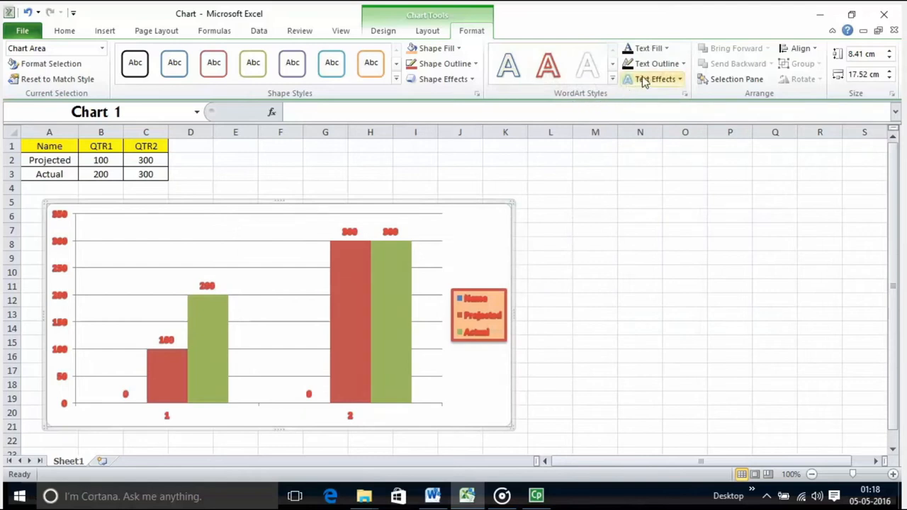
click(665, 51)
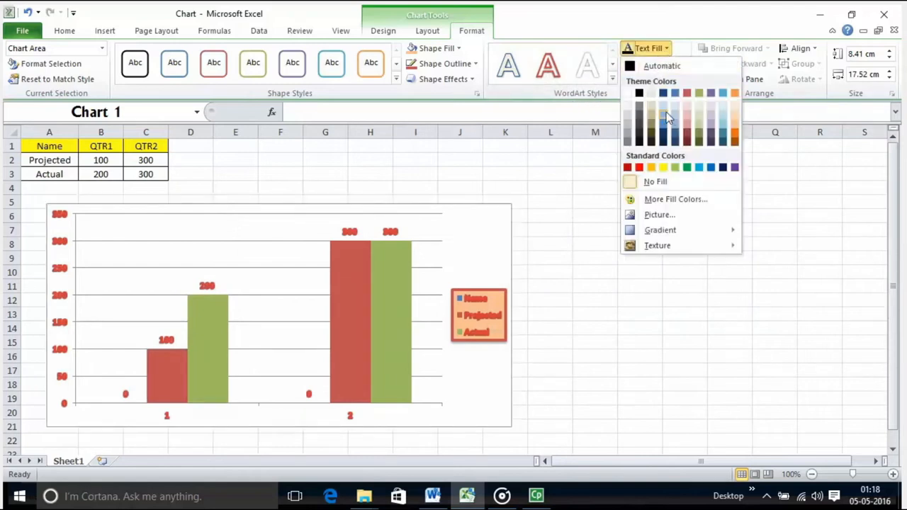
click(724, 117)
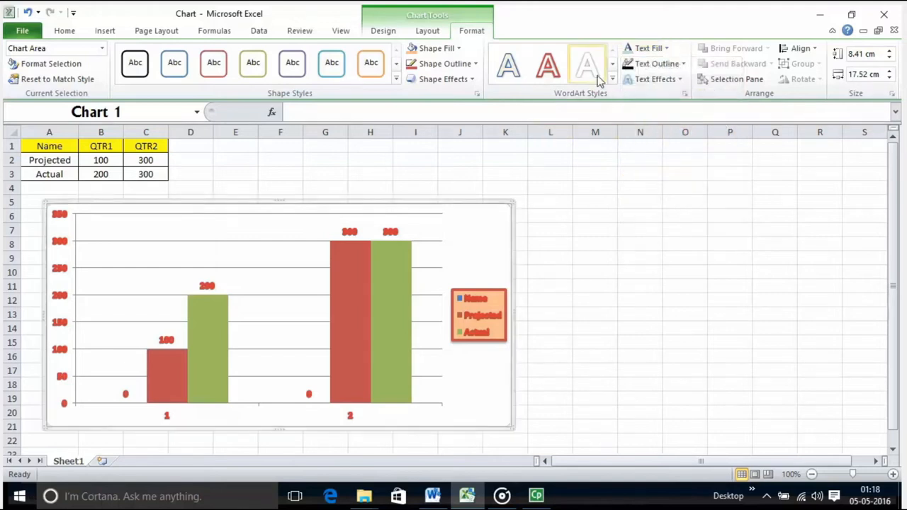
Set the text outline of all chart text to black
click(682, 64)
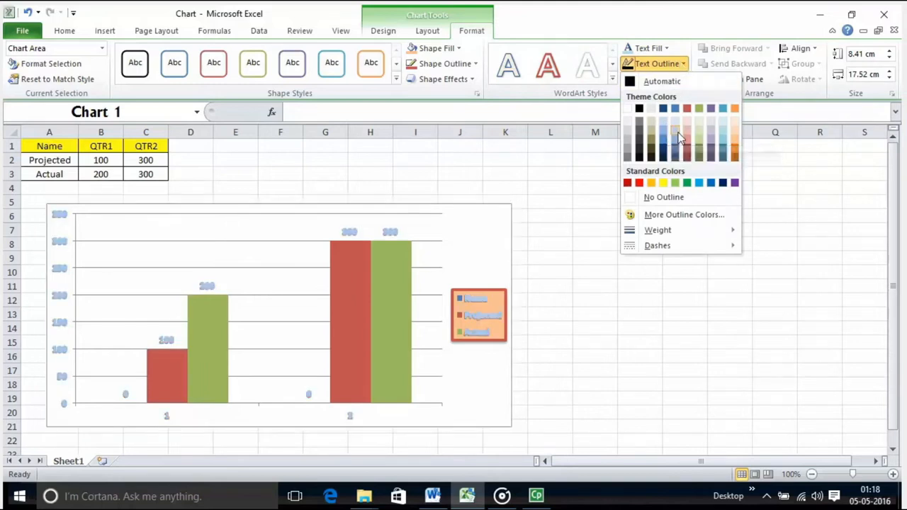
click(644, 109)
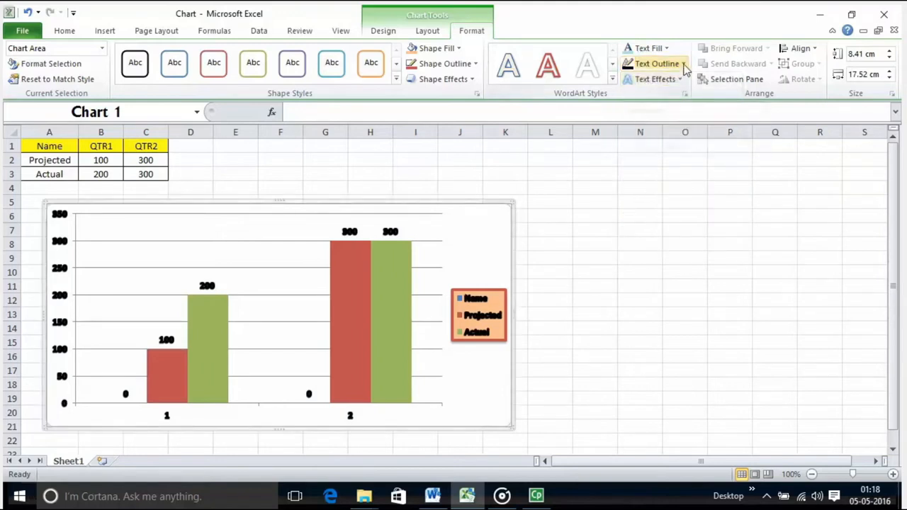
click(685, 64)
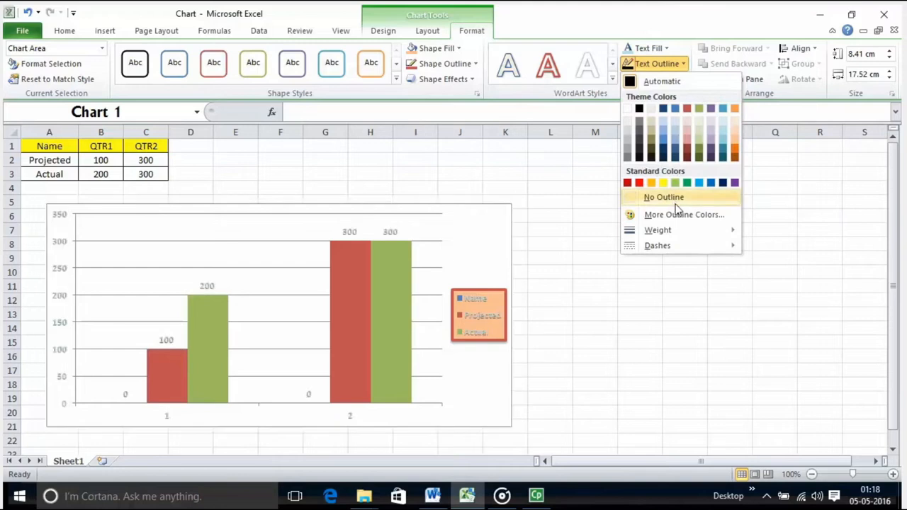
click(794, 173)
Examine the shadow and reflection text effects available for the chart's text
click(670, 82)
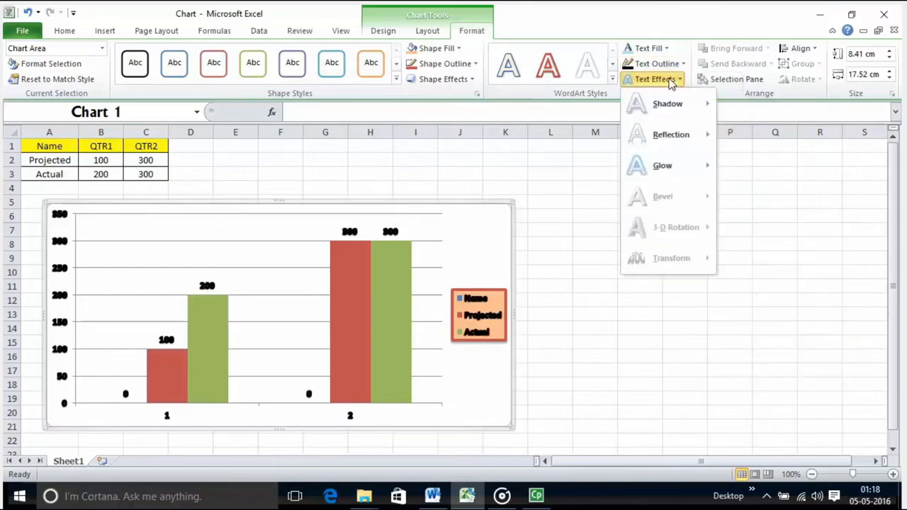
mouse_move(669, 135)
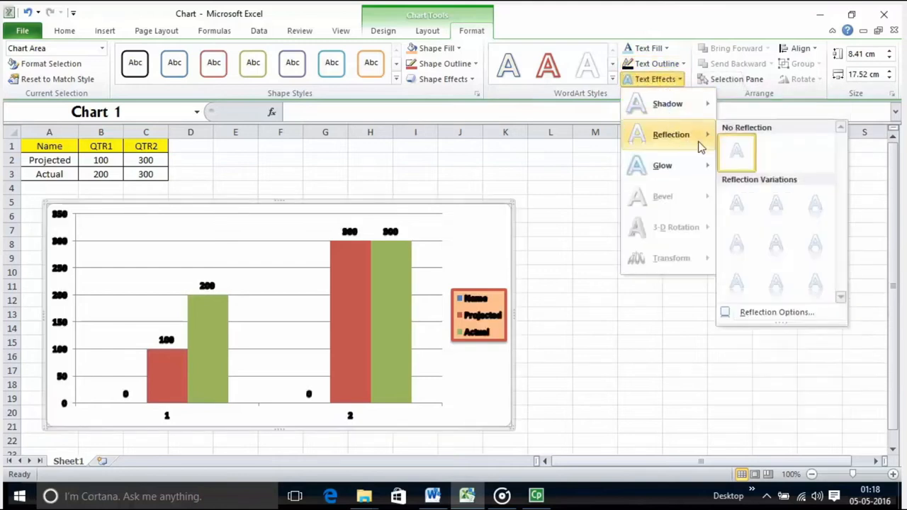
mouse_move(676, 106)
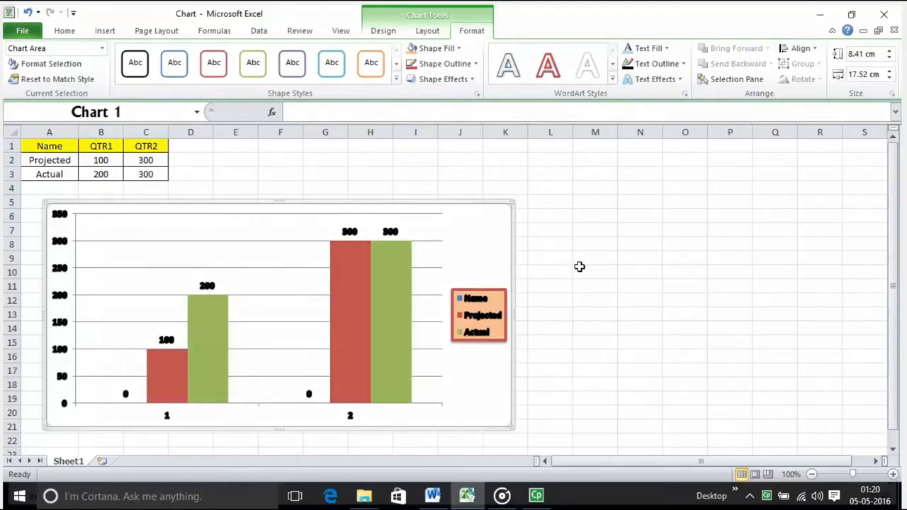
click(584, 255)
Show the list of shapes on the sheet and examine the alignment and snapping options for the chart
click(474, 253)
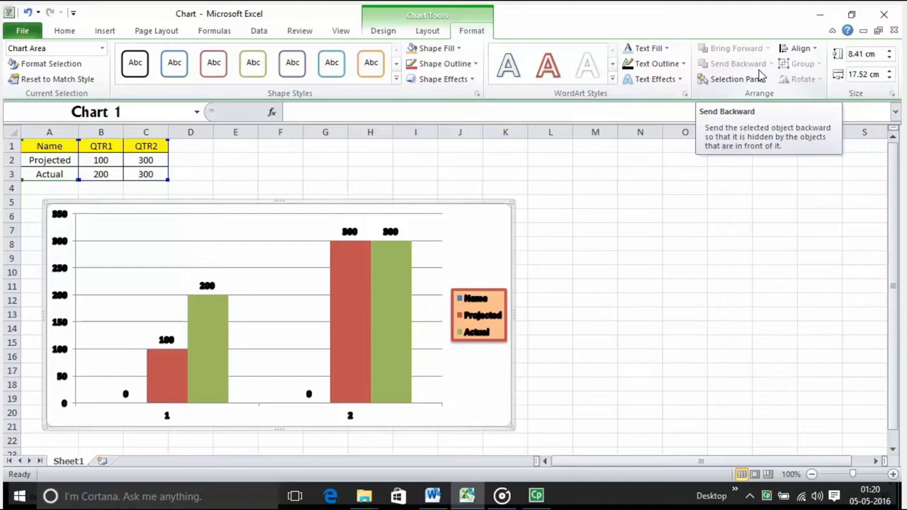
click(758, 78)
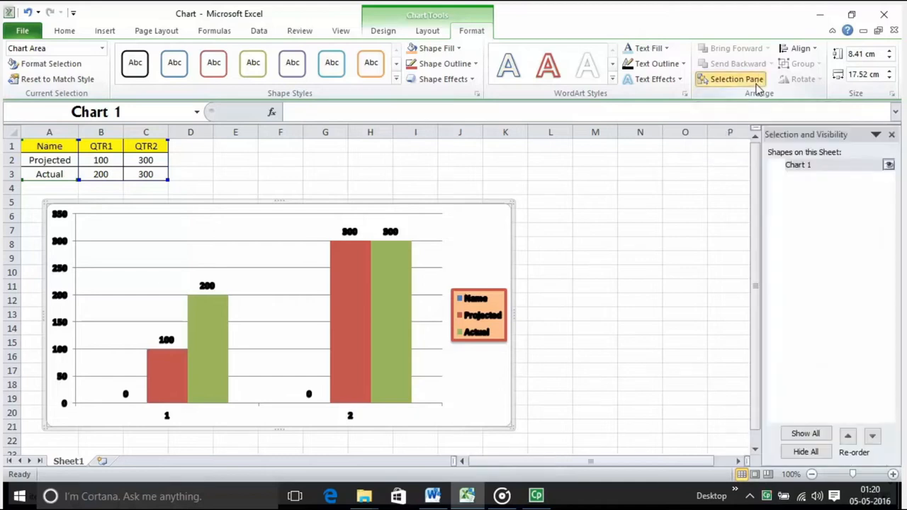
click(833, 167)
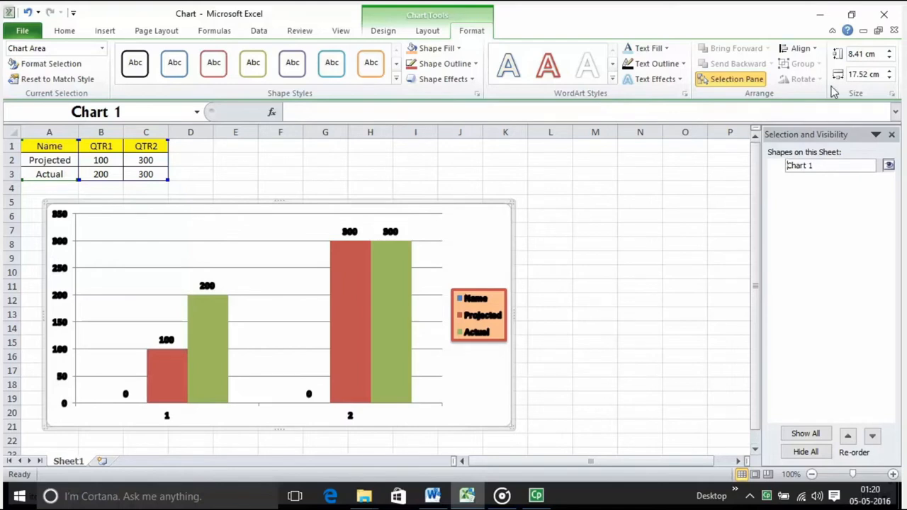
click(814, 49)
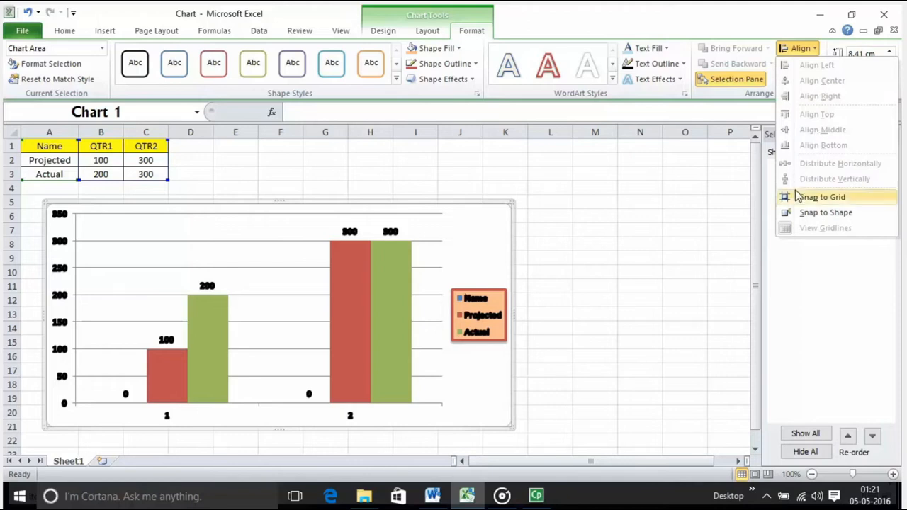
click(672, 196)
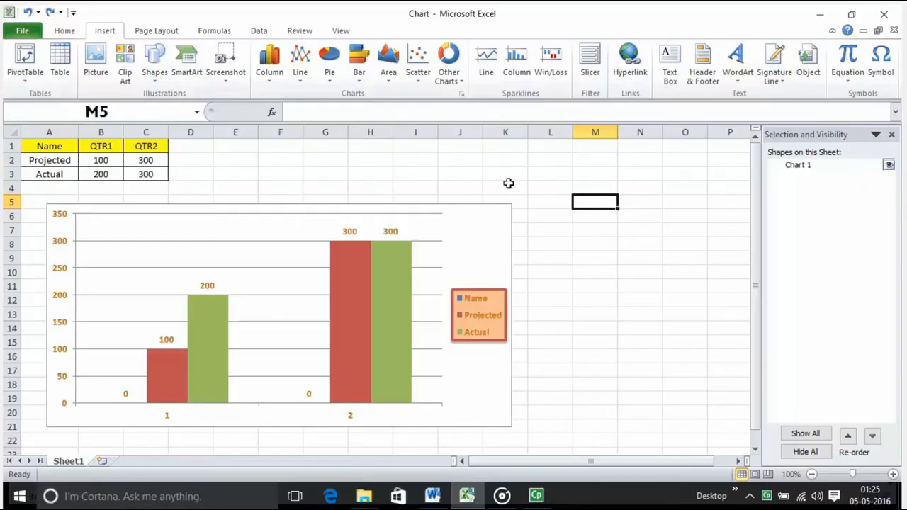
Insert a line sparkline in cell J3 based on the data range B2:B3
click(508, 186)
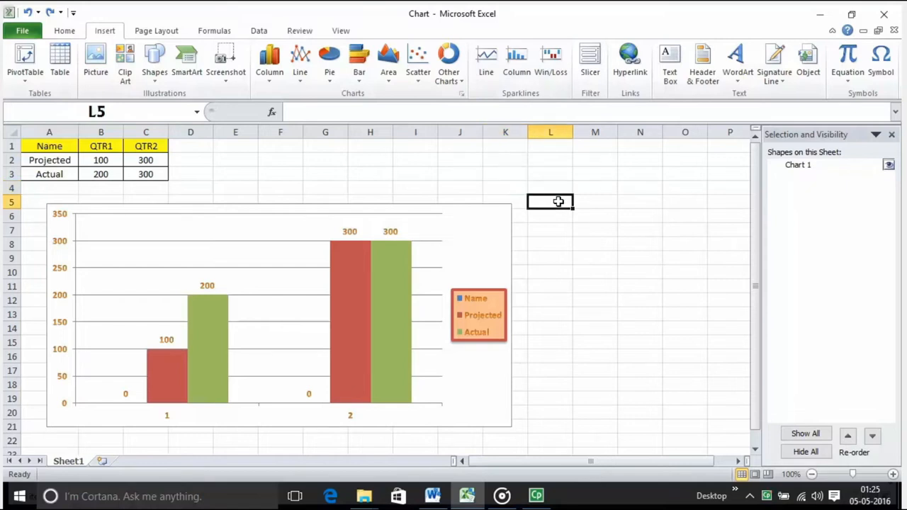
click(158, 364)
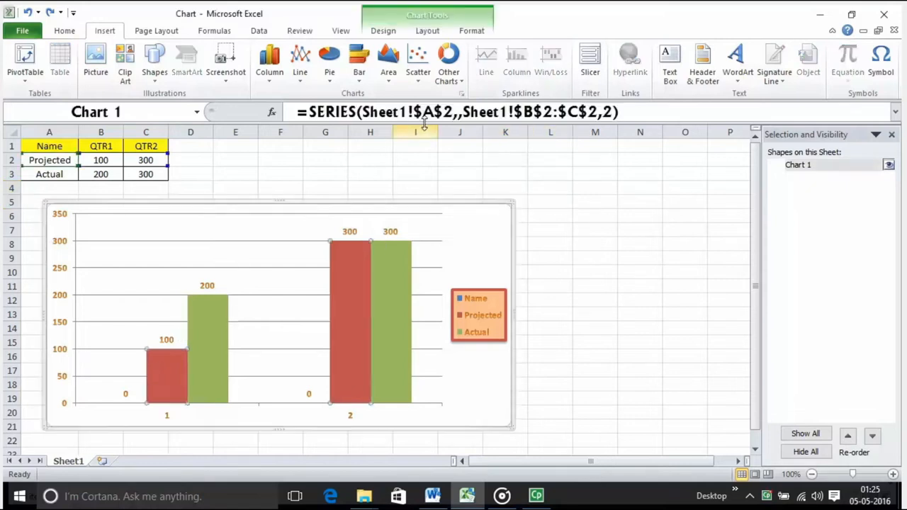
click(470, 172)
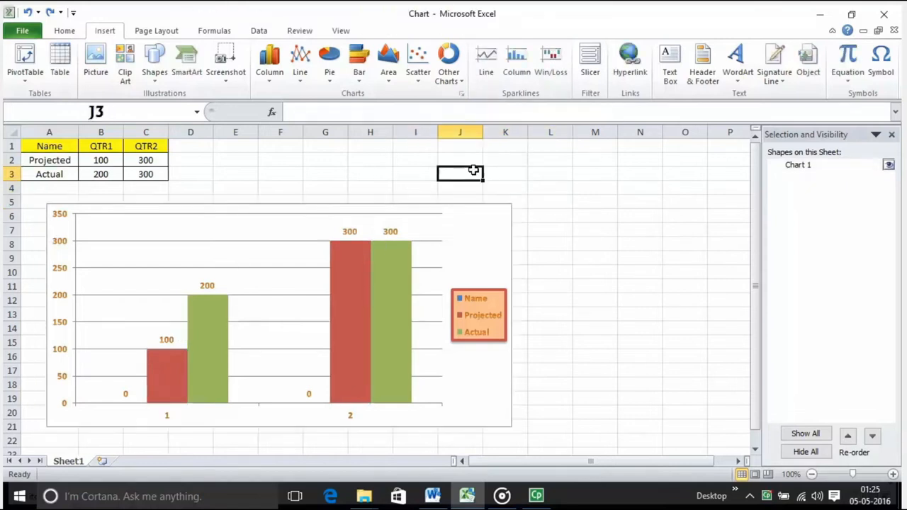
click(487, 67)
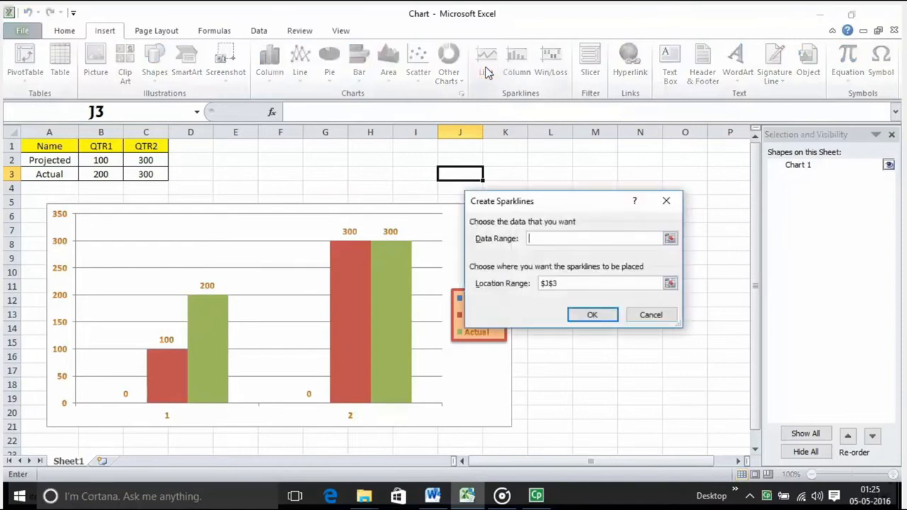
click(670, 239)
drag(96, 159, 95, 171)
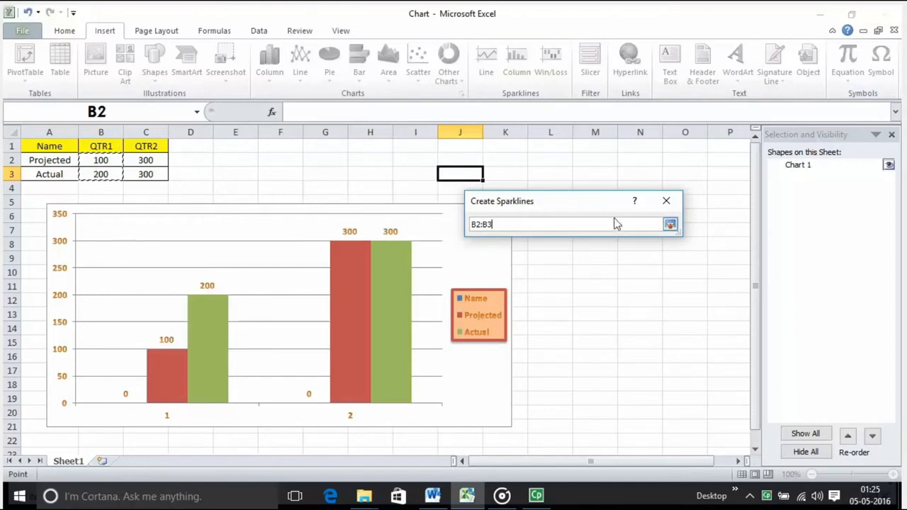
click(670, 224)
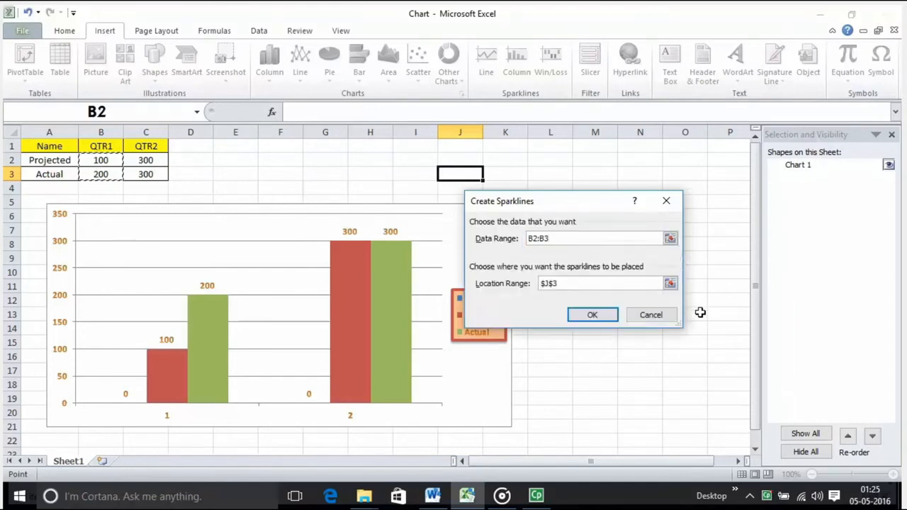
click(592, 316)
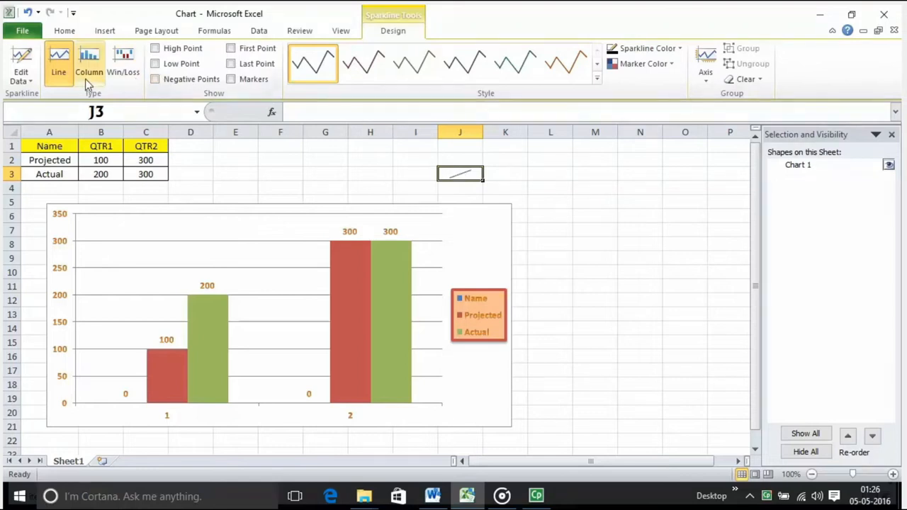
Examine the style gallery for the sparkline in J3 and compare the sparkline with its source cells B2:B3
click(458, 185)
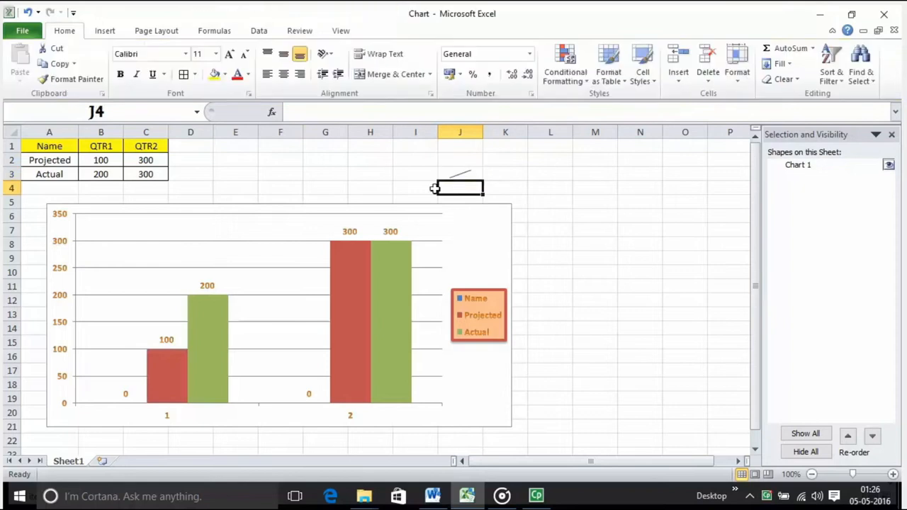
click(470, 175)
mouse_move(470, 175)
mouse_down()
mouse_move(474, 188)
mouse_move(472, 177)
mouse_up()
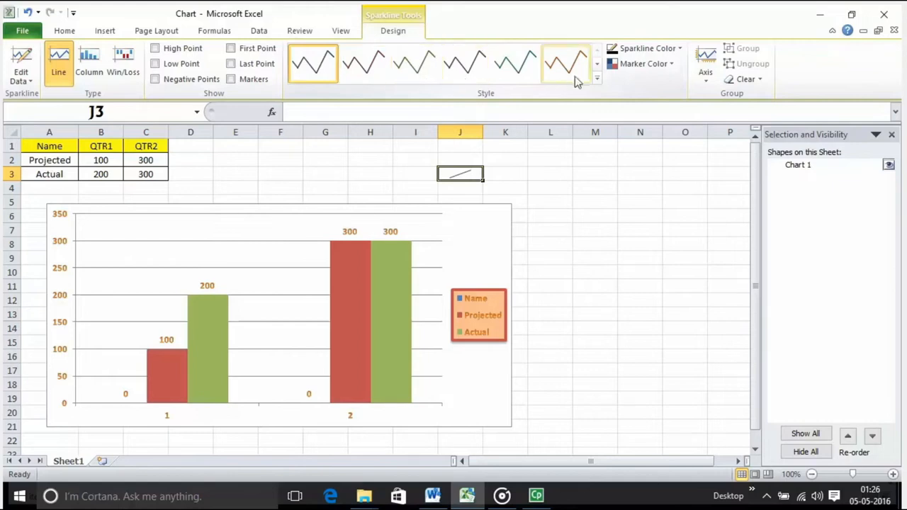
click(596, 79)
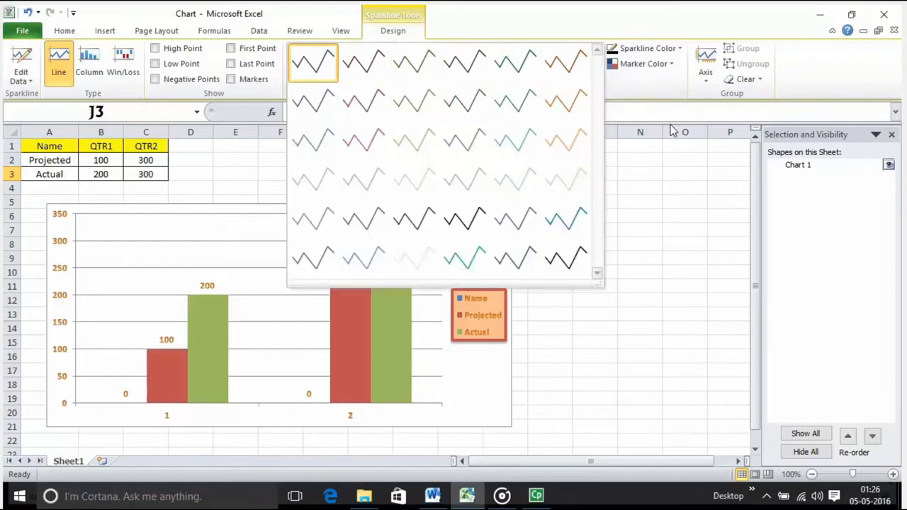
click(669, 170)
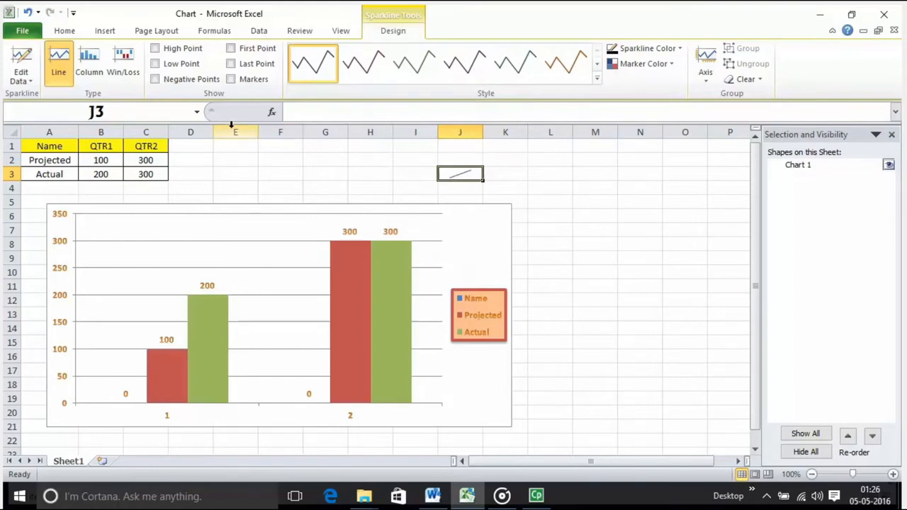
drag(115, 160, 112, 174)
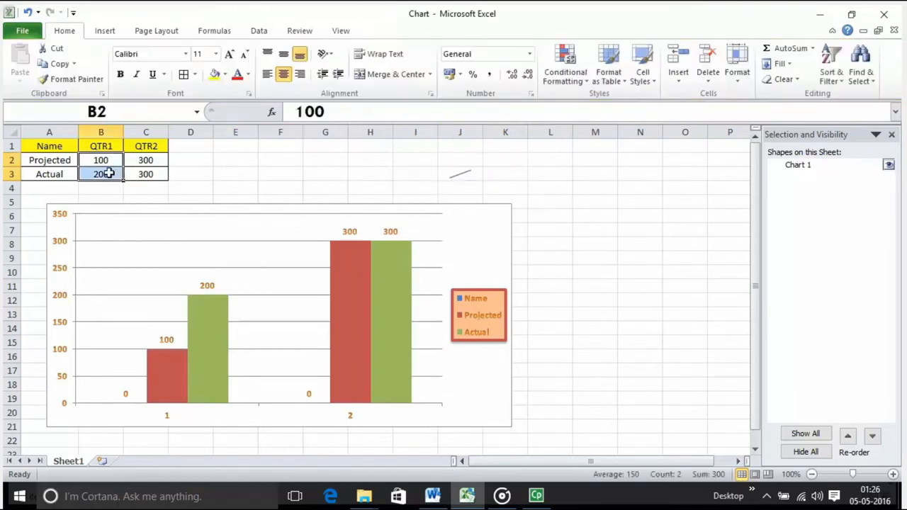
click(457, 175)
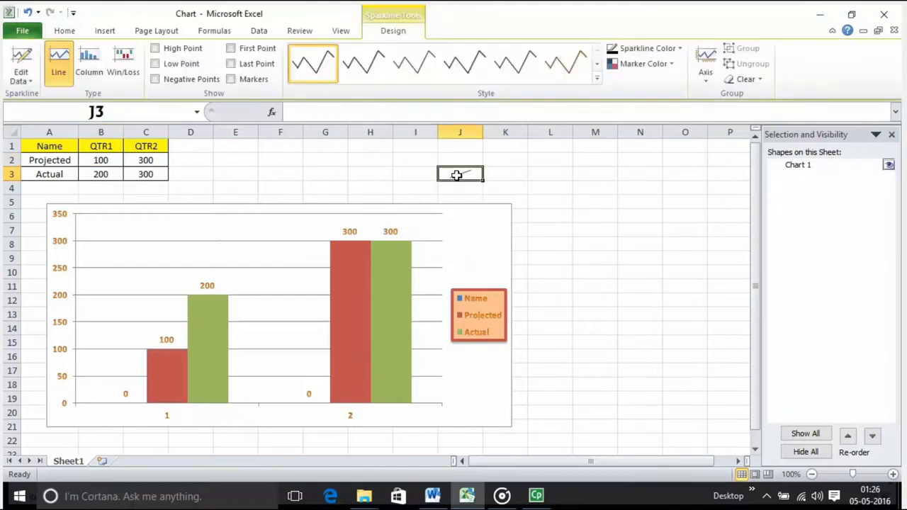
Change the sparkline in J3 to the Column type and apply the style Sparkline Style Accent 2, Darker 50%
click(90, 65)
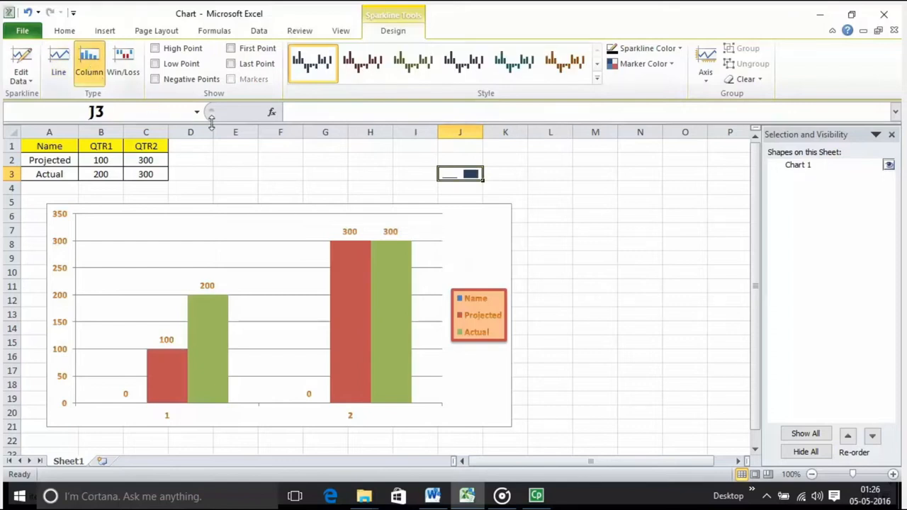
click(363, 75)
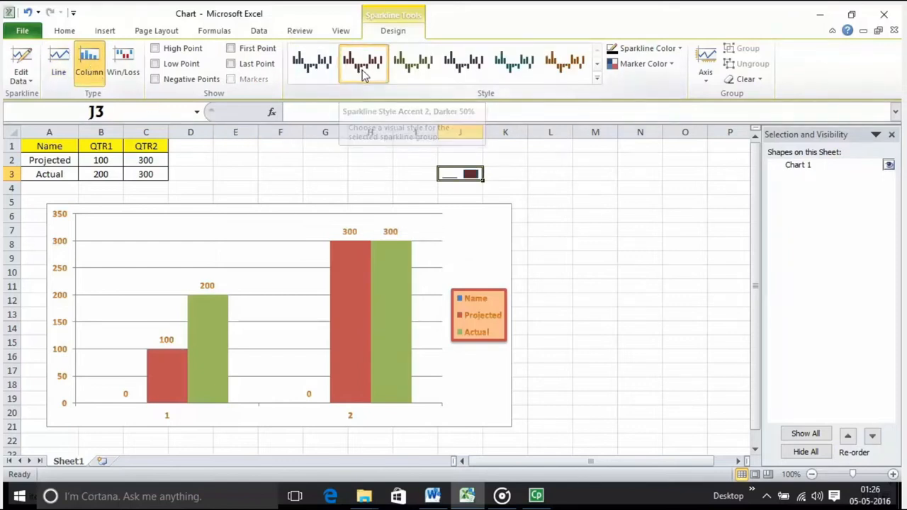
click(294, 192)
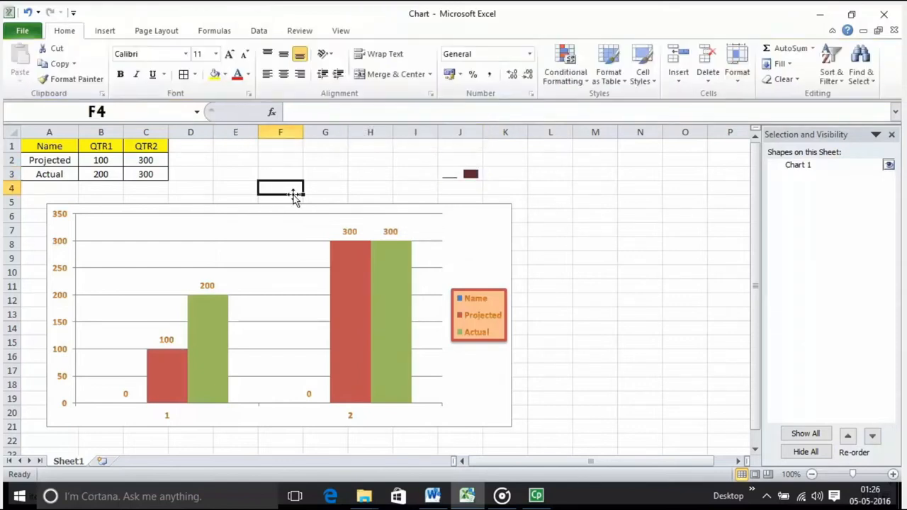
Change the sparkline in J3 to the Win/Loss type and examine the styles available for it
click(455, 174)
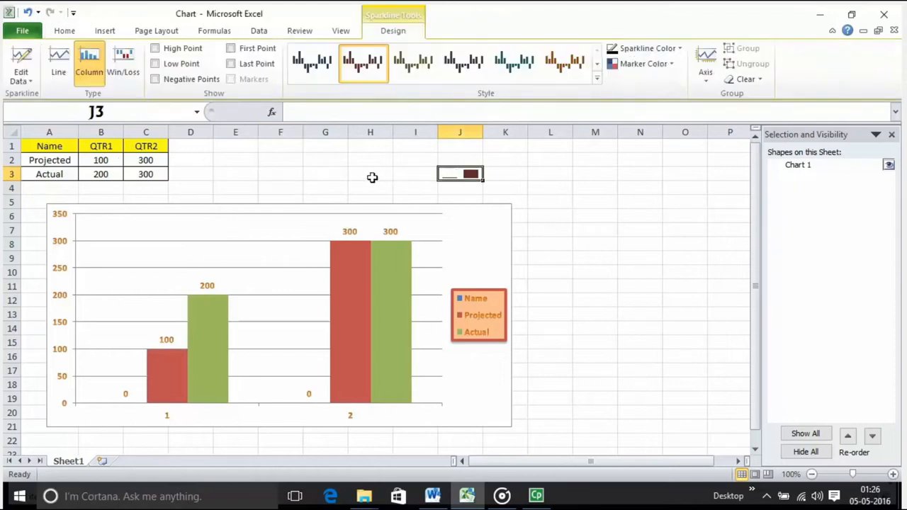
click(132, 73)
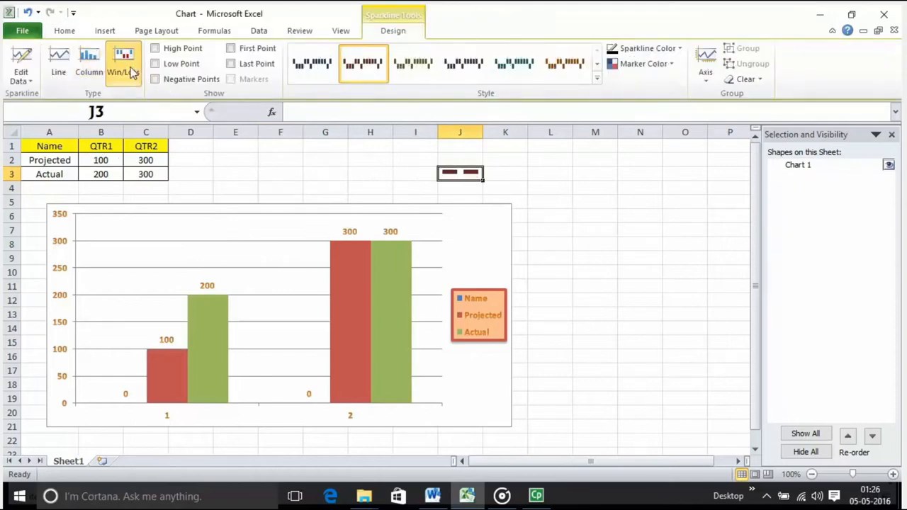
click(597, 79)
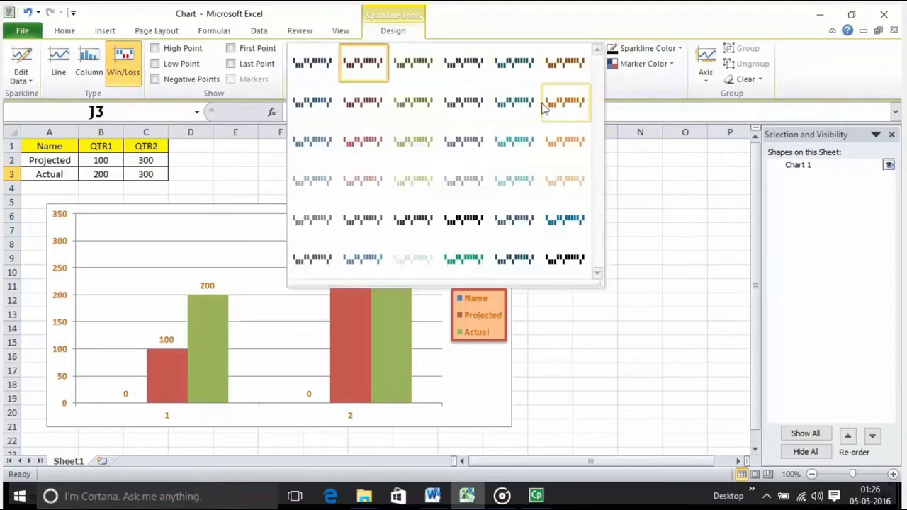
click(621, 165)
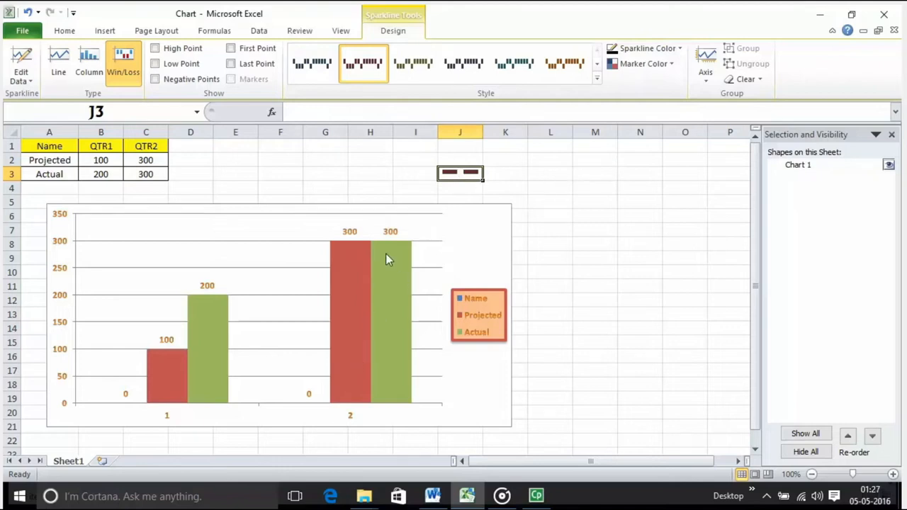
mouse_move(382, 383)
drag(484, 180, 539, 210)
click(512, 197)
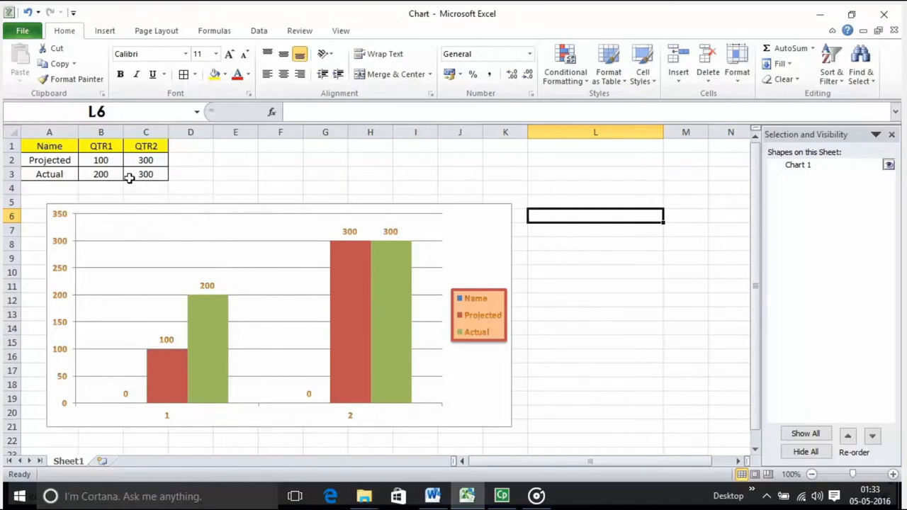
Insert a line sparkline in cell L5 based on the data range B1:B3
drag(95, 149, 101, 172)
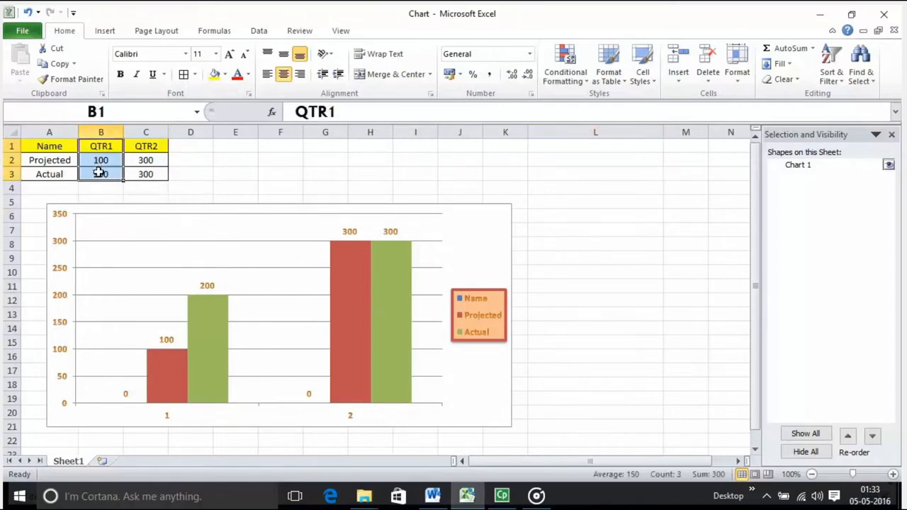
click(566, 201)
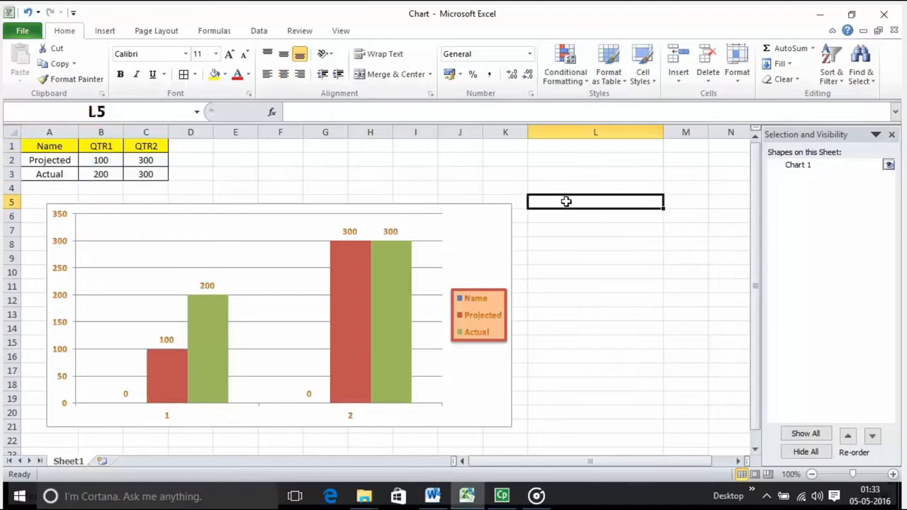
click(105, 32)
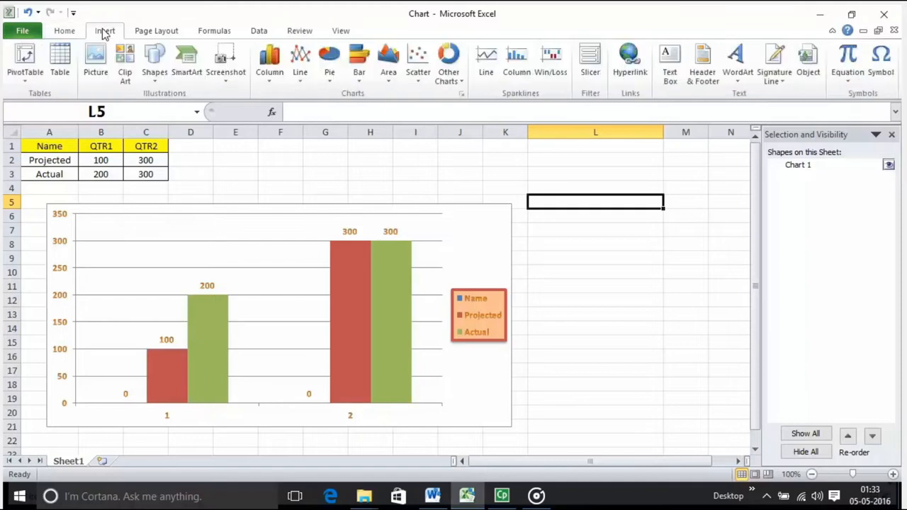
click(487, 62)
click(670, 238)
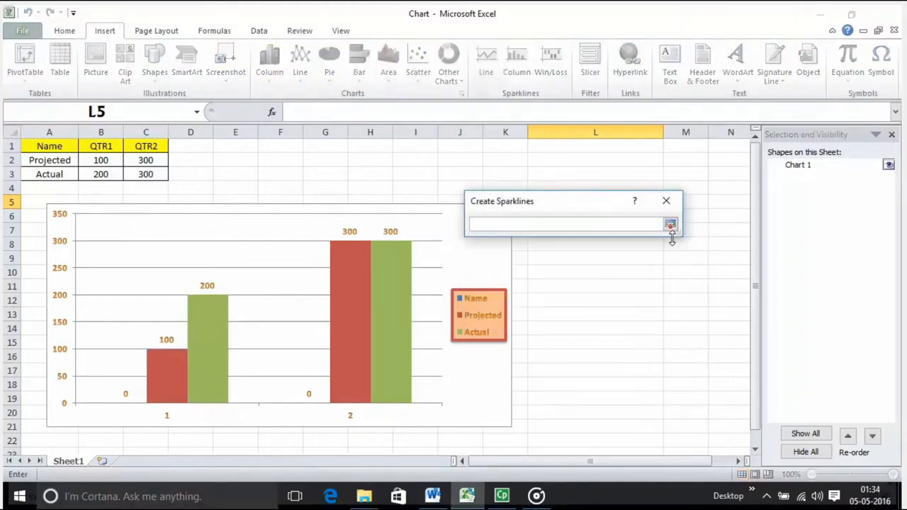
click(670, 225)
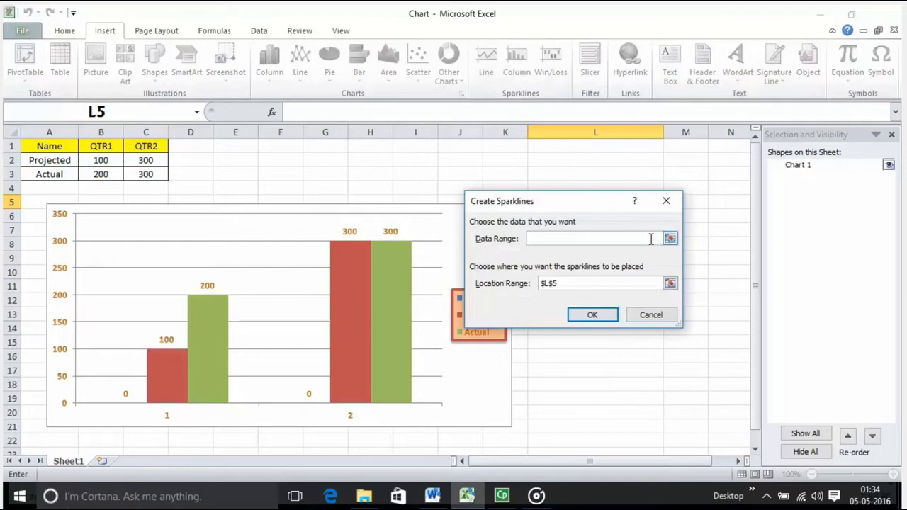
click(670, 239)
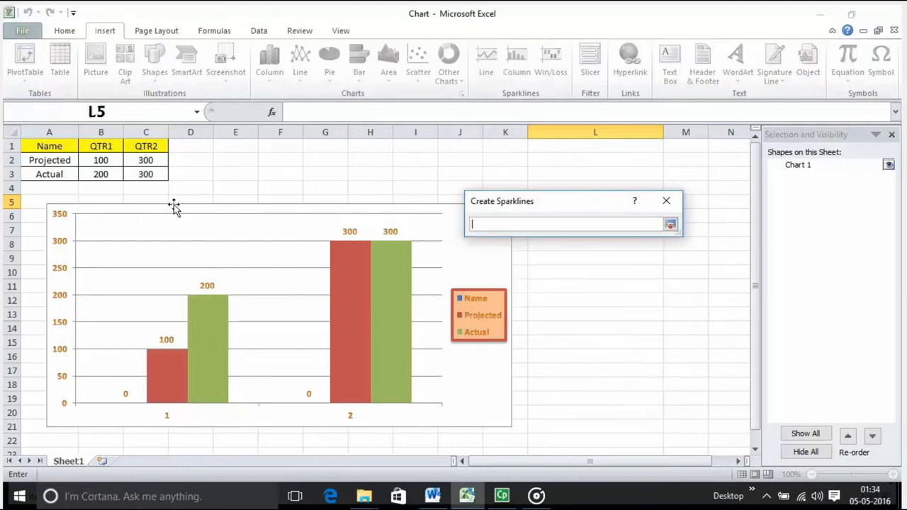
drag(97, 146, 101, 173)
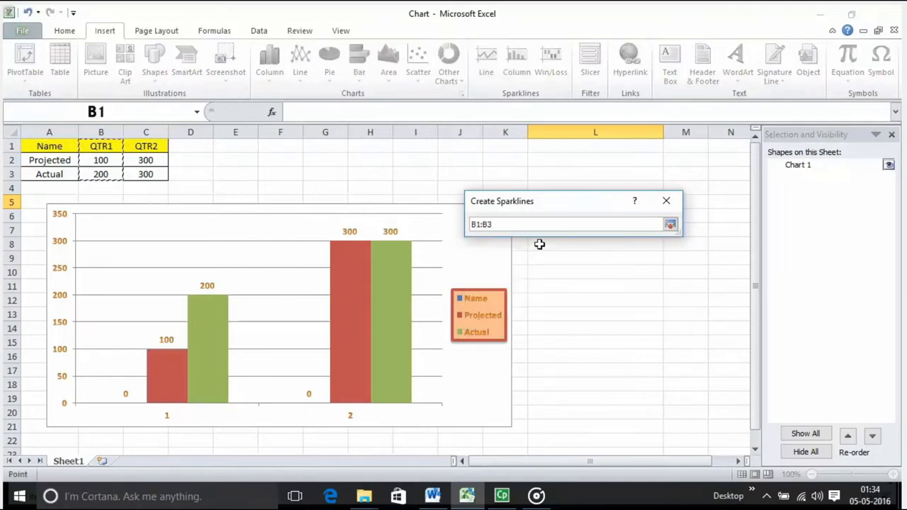
key(Return)
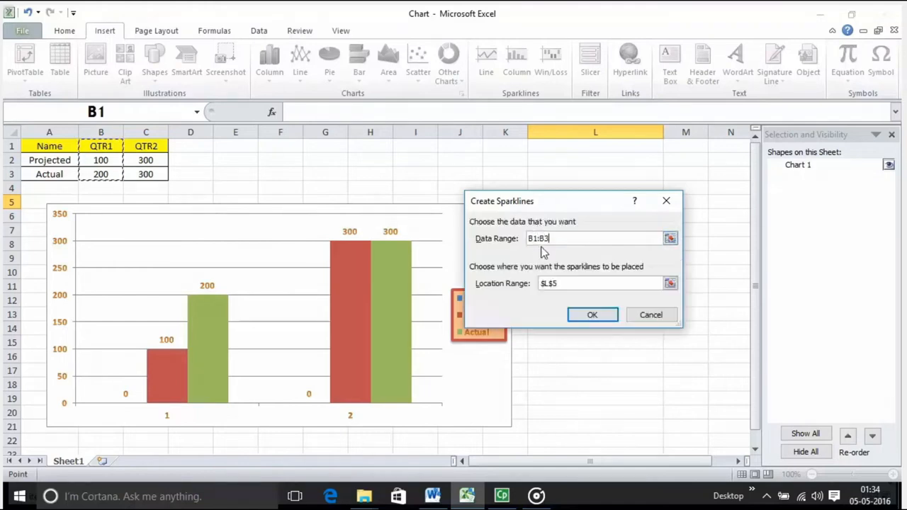
click(583, 319)
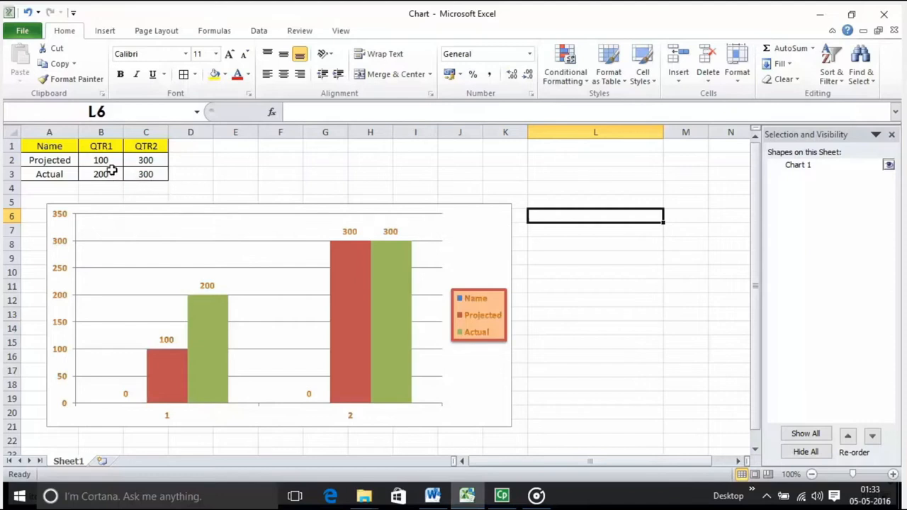
Create a line sparkline from the QTR1 column, cells B1:B3, and place it in the empty cell L5
drag(96, 147, 98, 174)
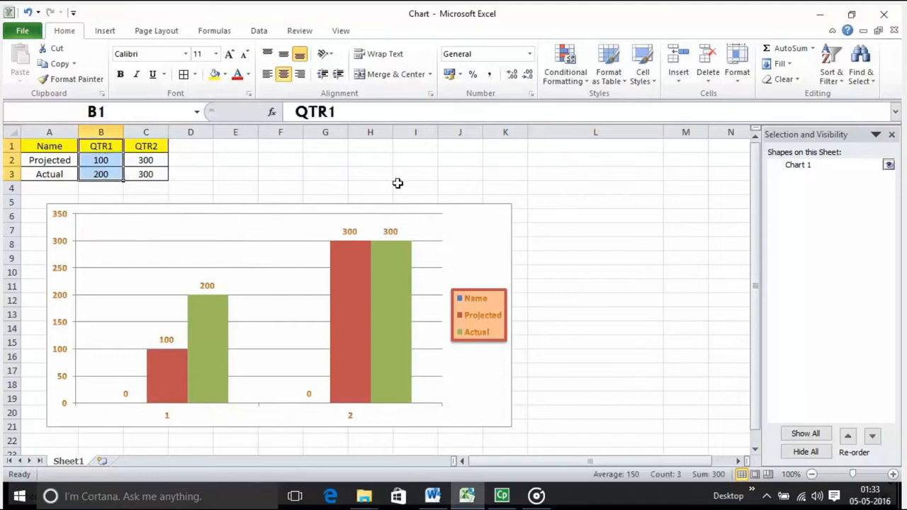
click(566, 201)
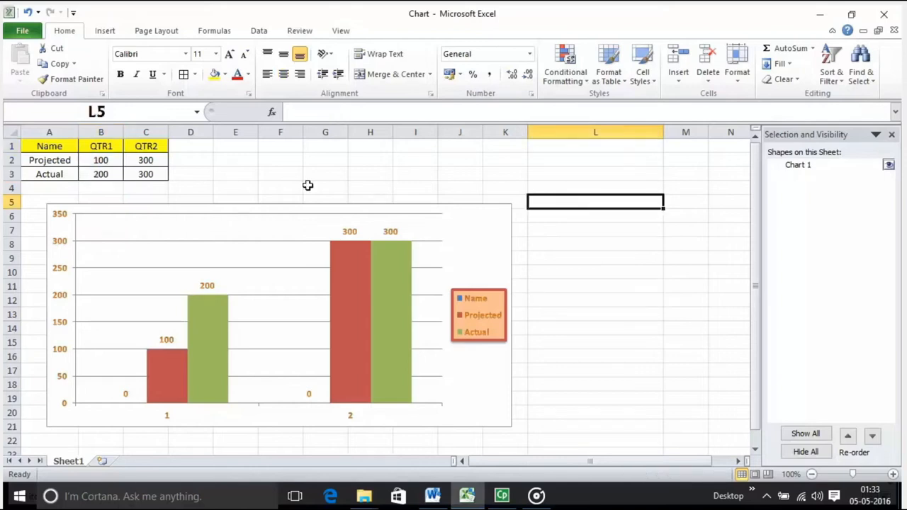
click(103, 30)
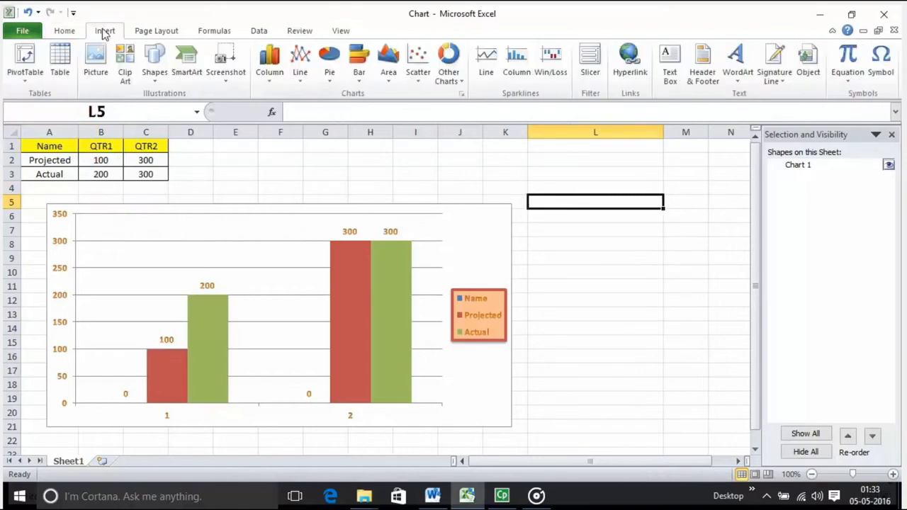
click(486, 62)
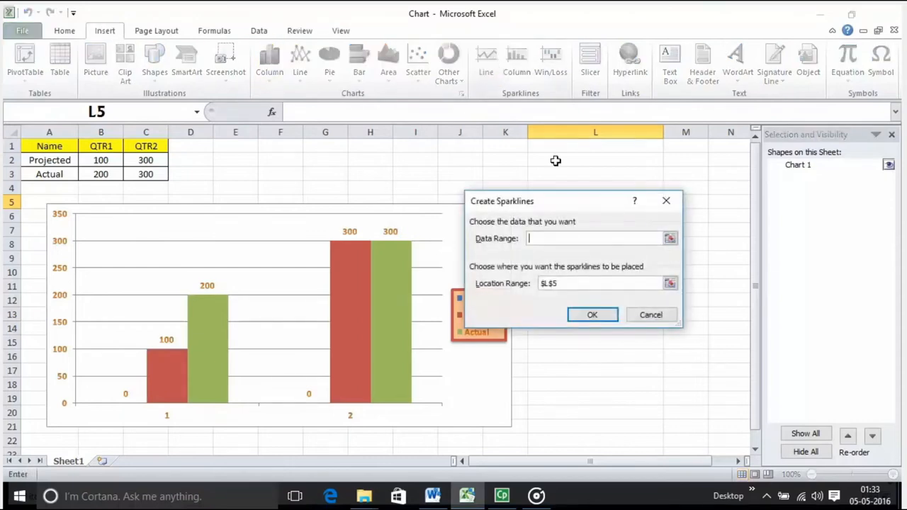
click(670, 240)
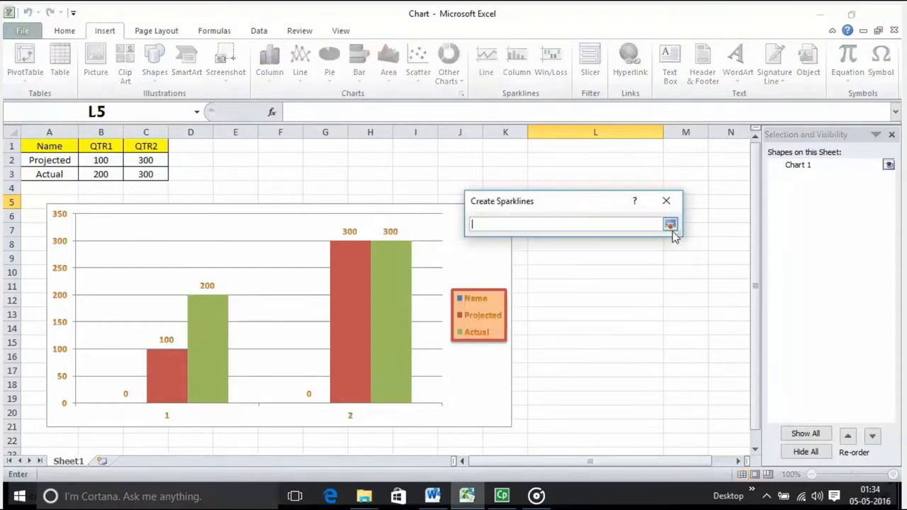
click(672, 228)
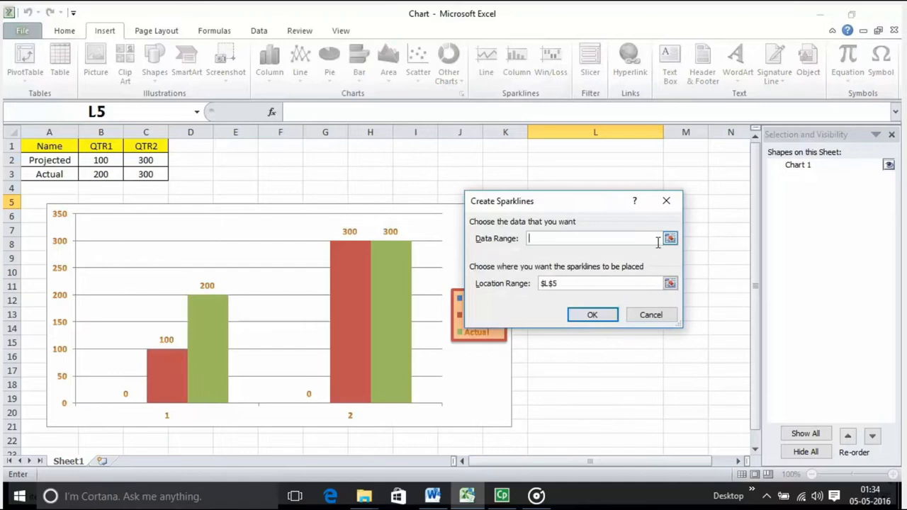
click(671, 239)
drag(100, 145, 101, 171)
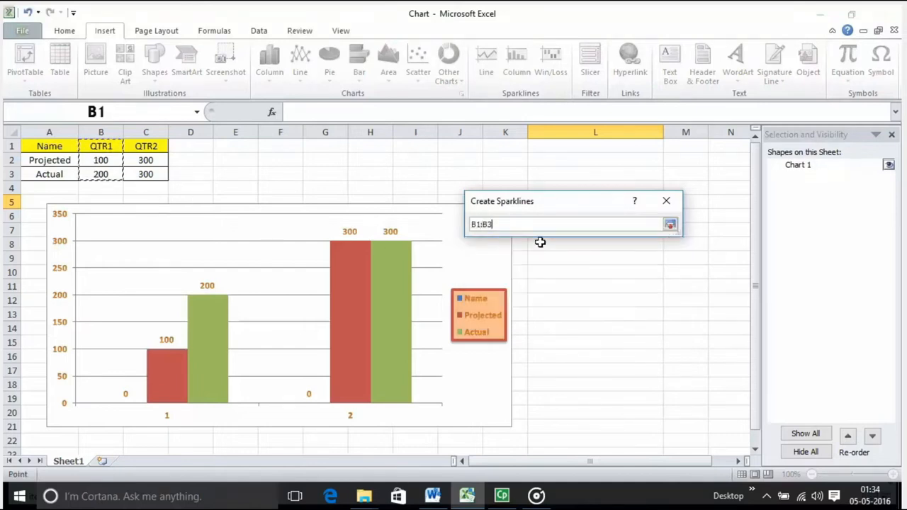
key(Return)
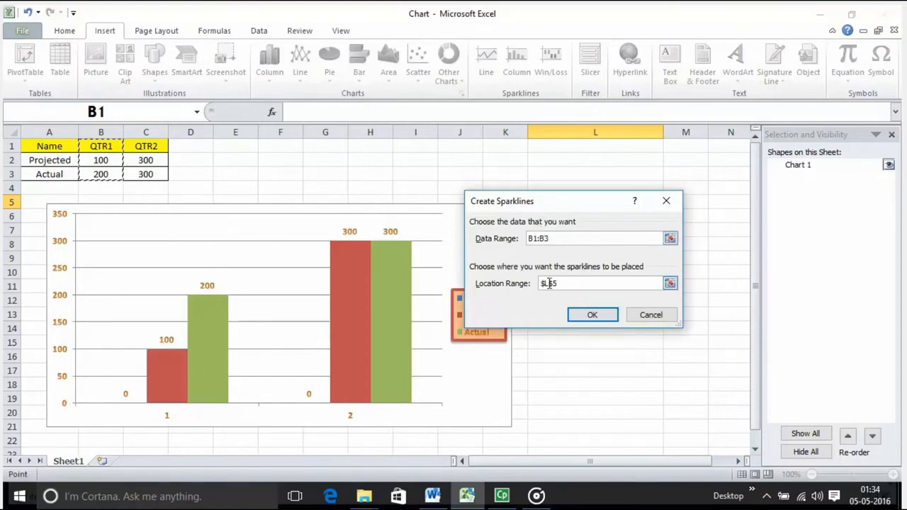
click(581, 318)
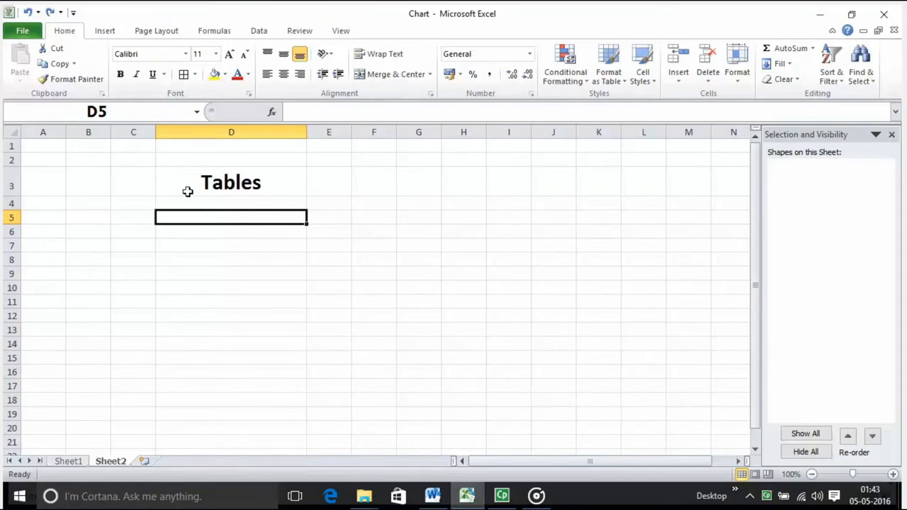
Select the range B5:D10 below the Tables heading on Sheet2 and examine the cell styles available for it
click(215, 182)
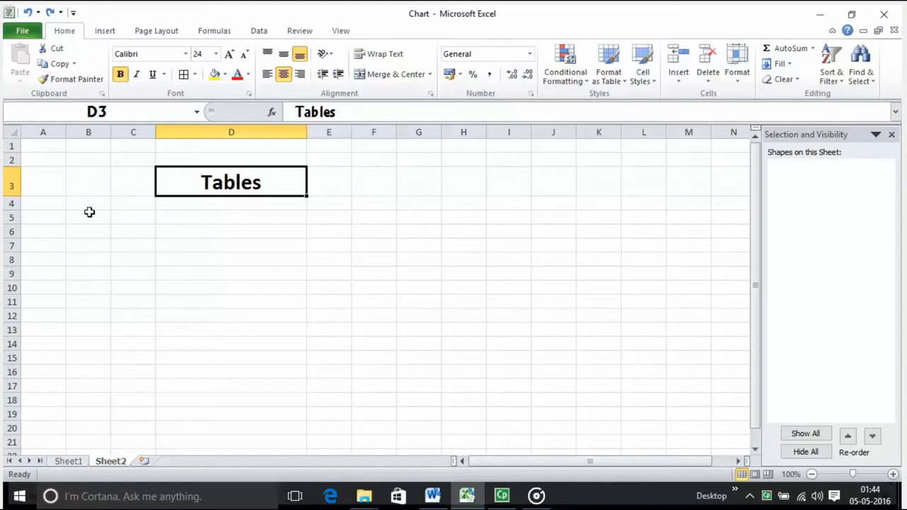
drag(90, 212, 243, 283)
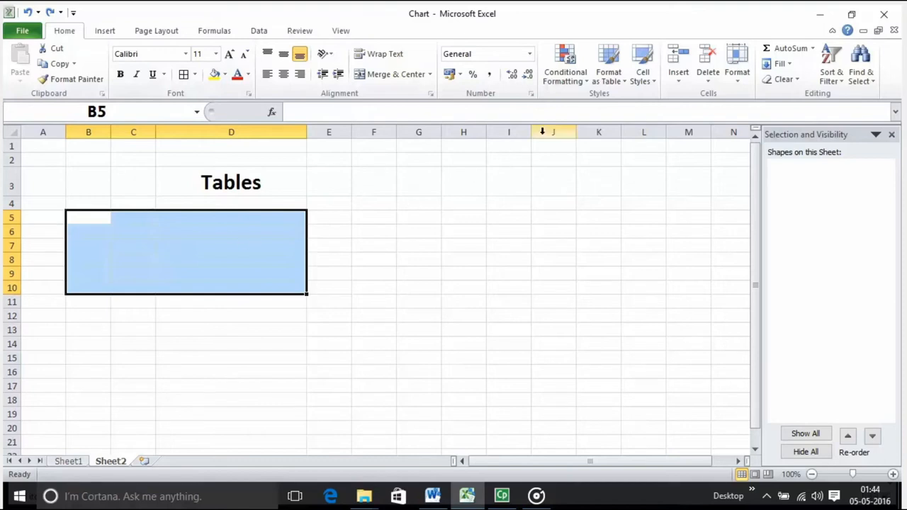
click(652, 80)
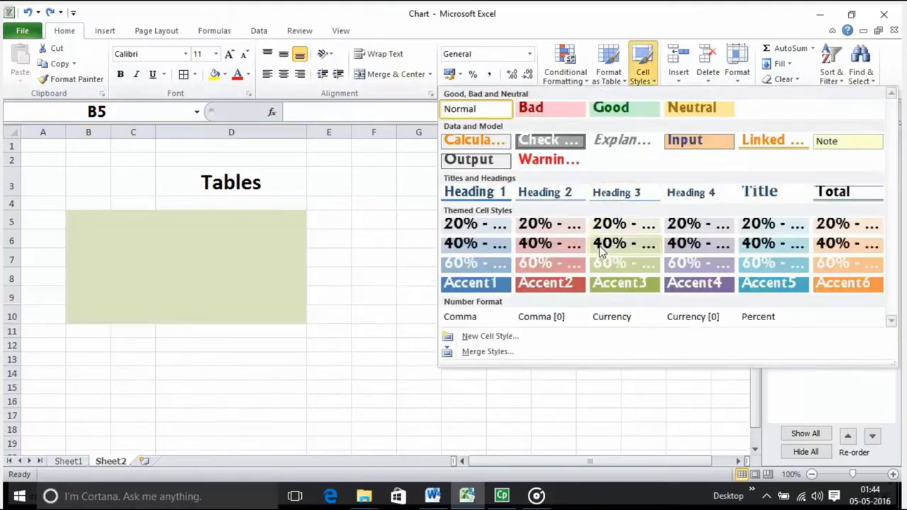
click(385, 234)
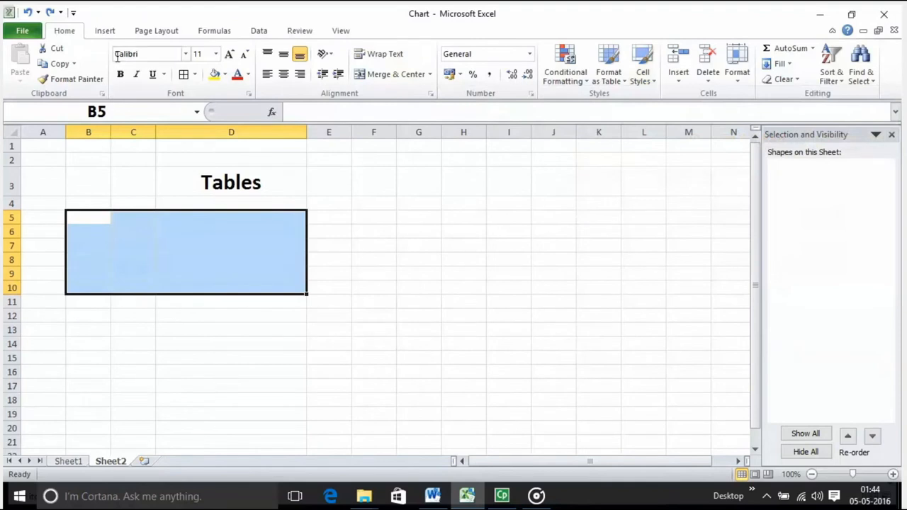
Insert a table over the range B5:D10 on Sheet2 with the option My table has headers enabled
click(105, 30)
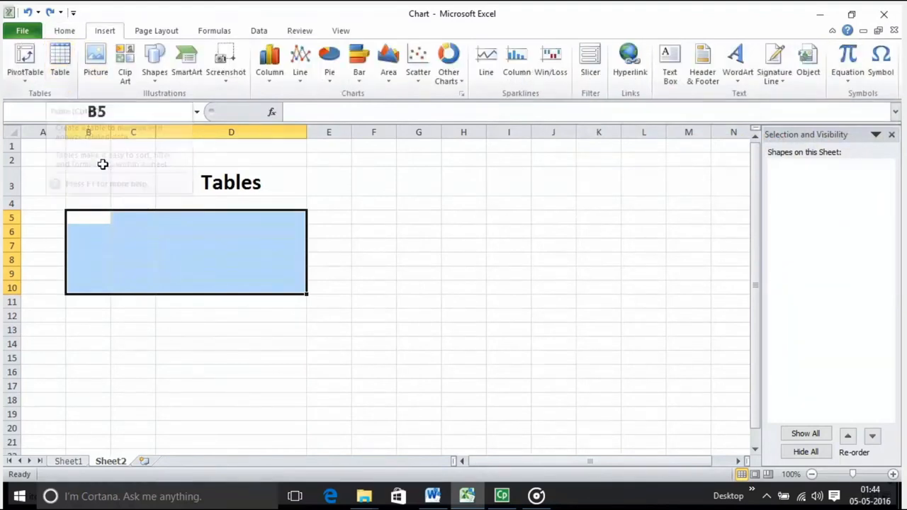
drag(81, 217, 222, 293)
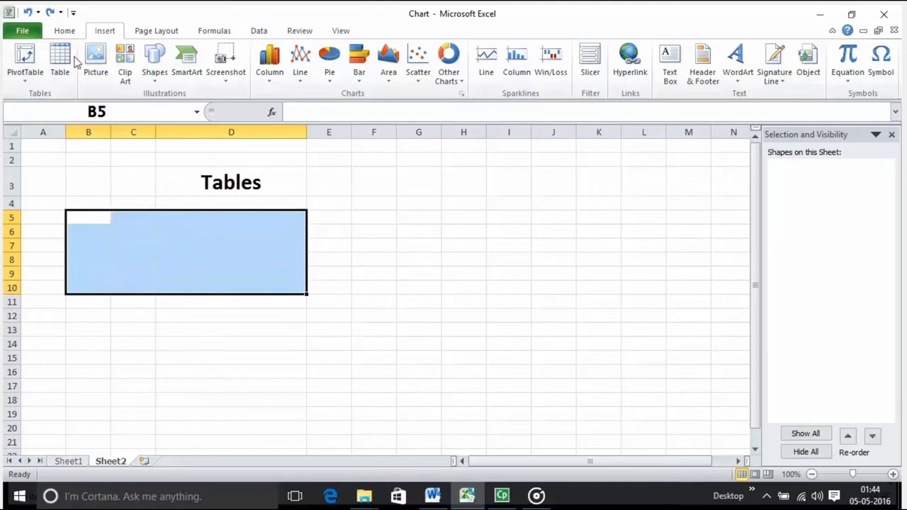
click(67, 75)
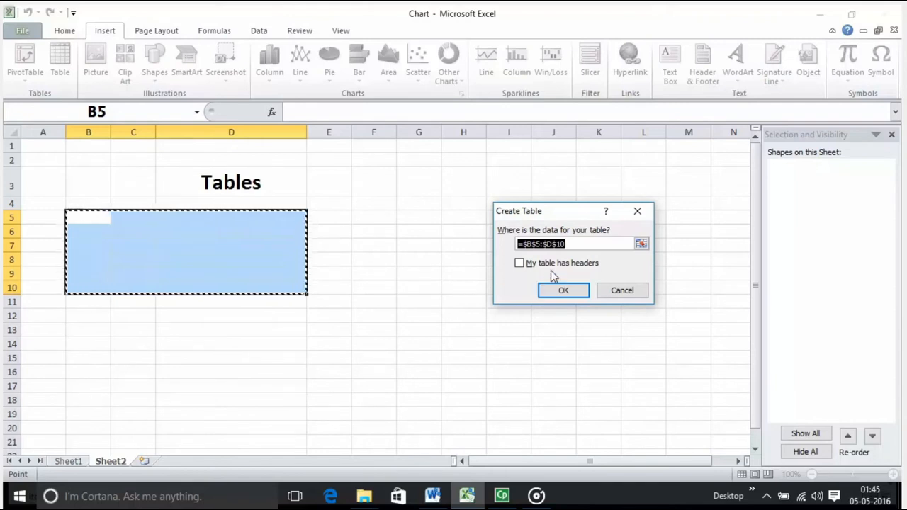
click(525, 266)
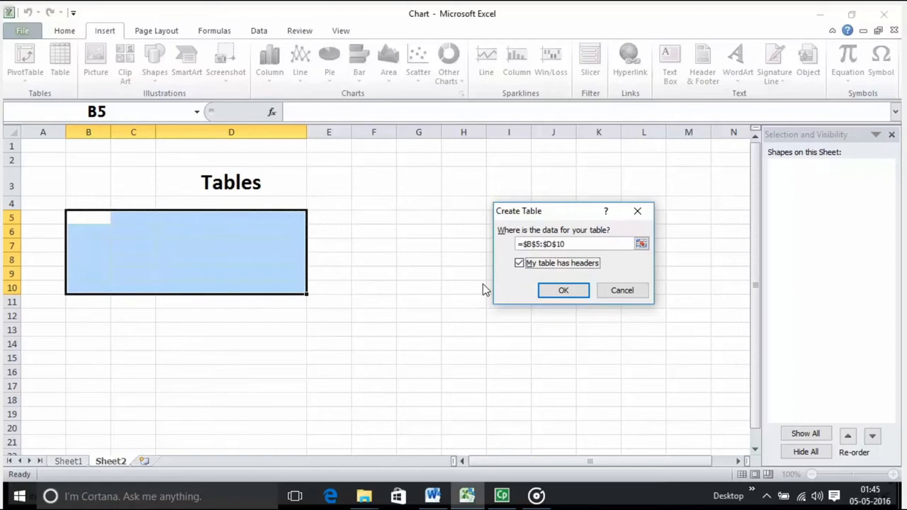
click(564, 293)
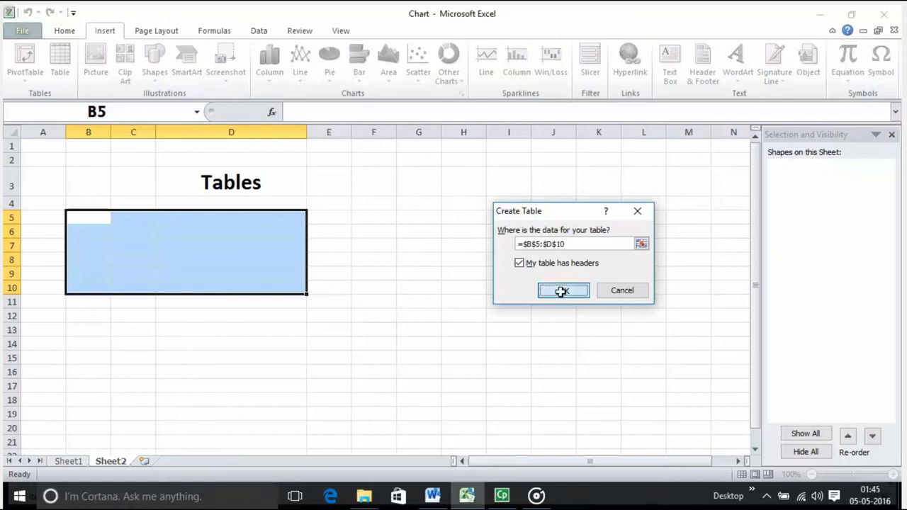
Replace the first column header of the new table, in cell B5, with the text Change Cl
click(87, 213)
click(138, 216)
click(216, 220)
click(81, 218)
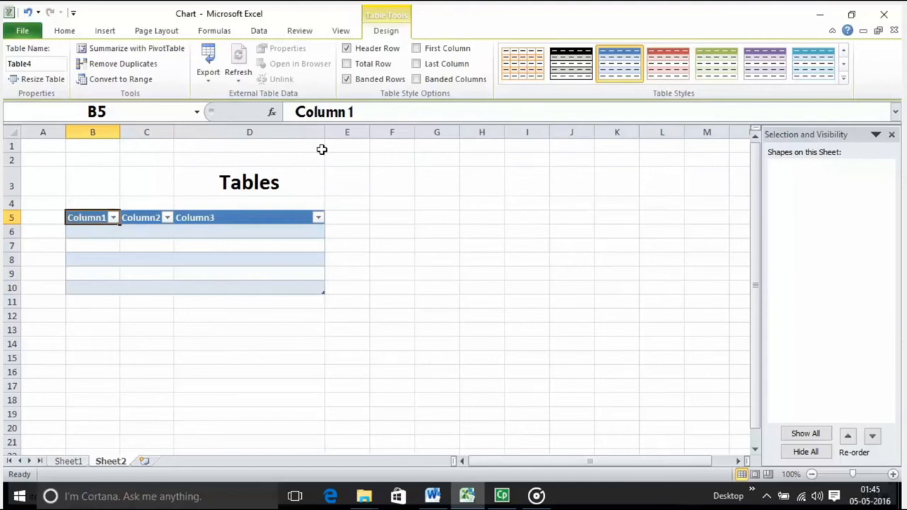
drag(380, 116, 287, 117)
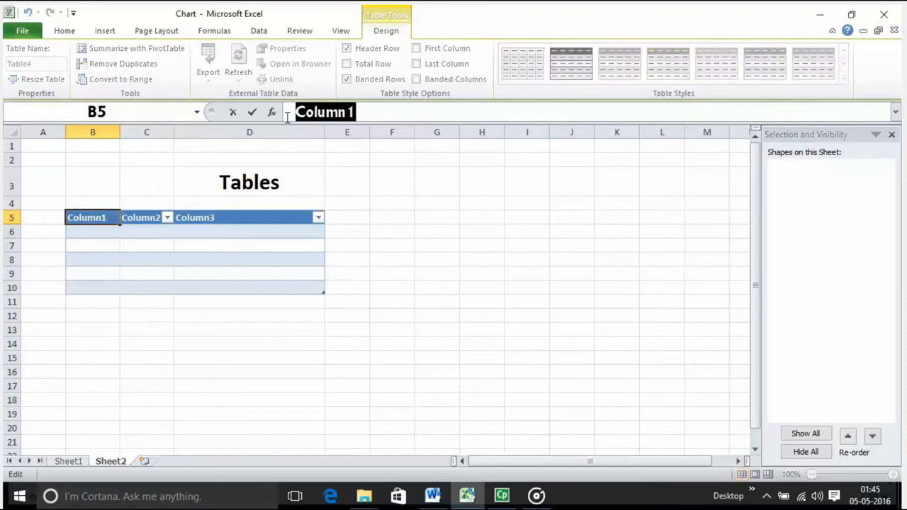
text(Change )
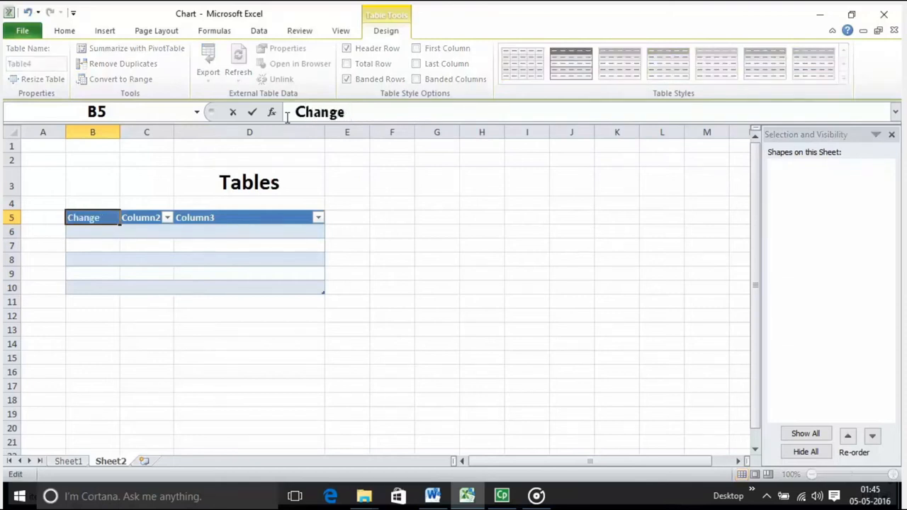
text(Cl)
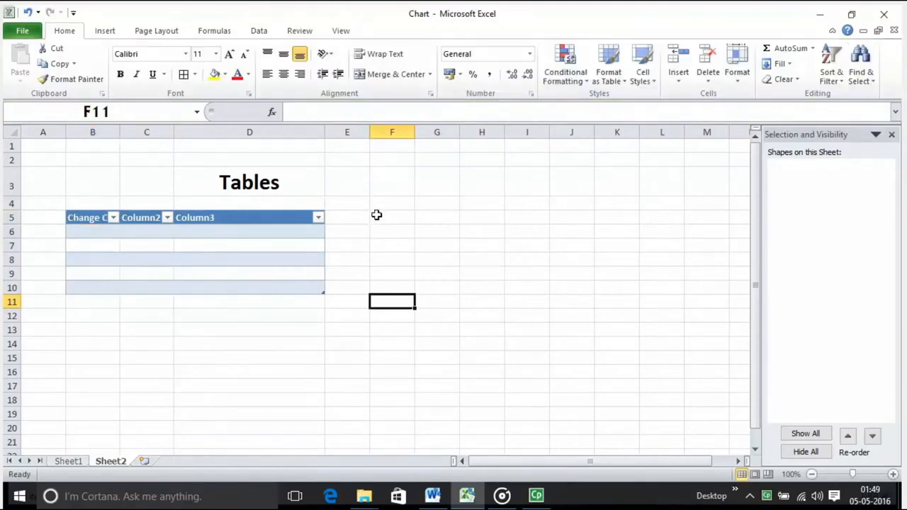
Format the empty range F5:L18 on Sheet2 as a table with the green style in the first row of the Medium group
drag(377, 215, 672, 396)
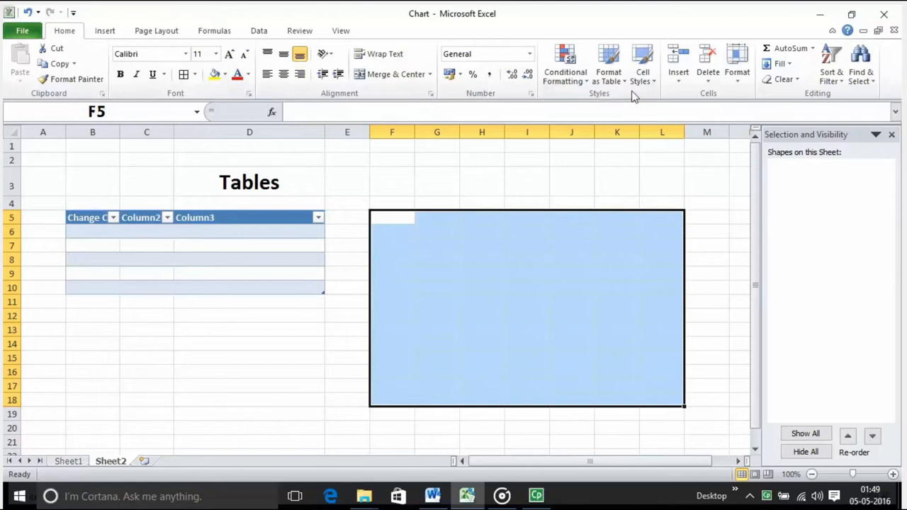
click(609, 79)
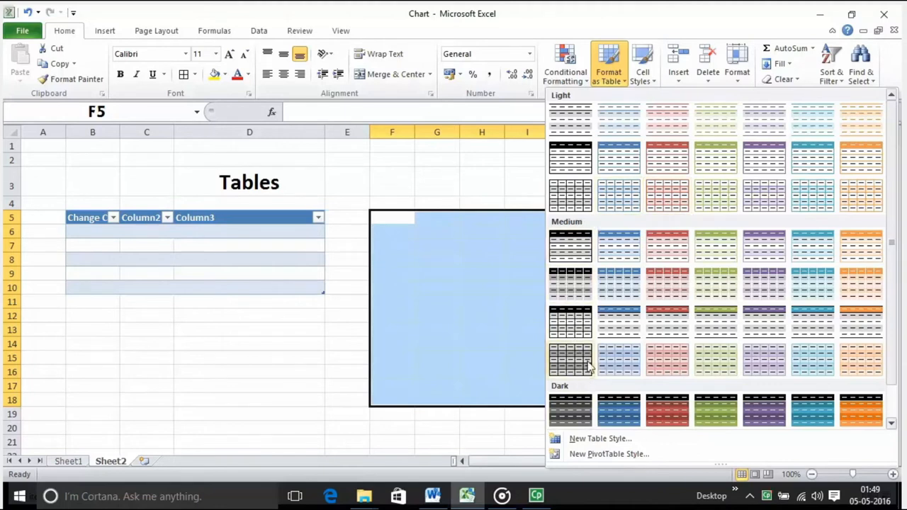
click(698, 246)
click(565, 289)
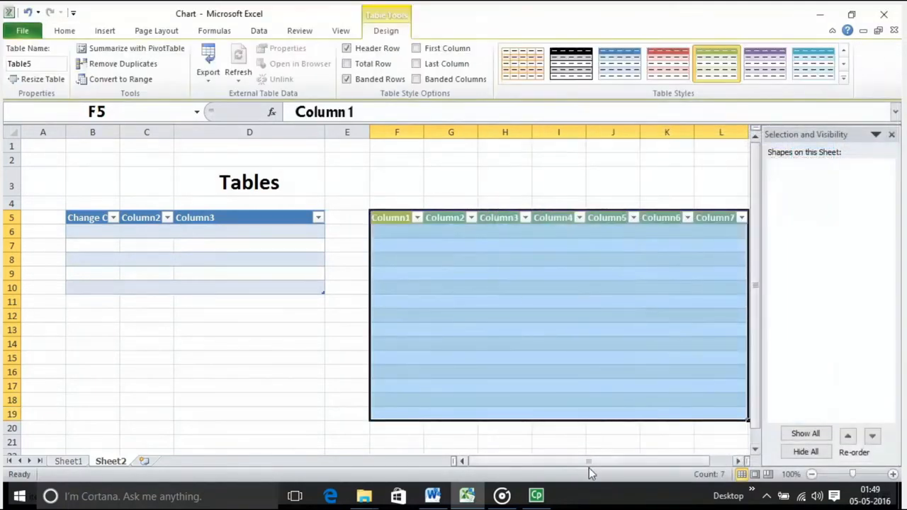
drag(590, 464, 618, 463)
click(514, 287)
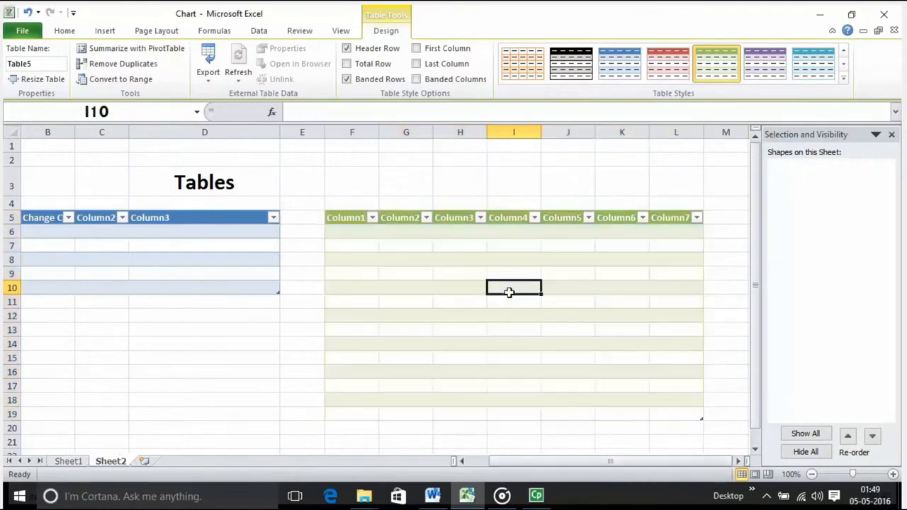
Apply the Heading 2 cell style to the range F5:K17 of the green table
click(344, 210)
drag(352, 219, 634, 390)
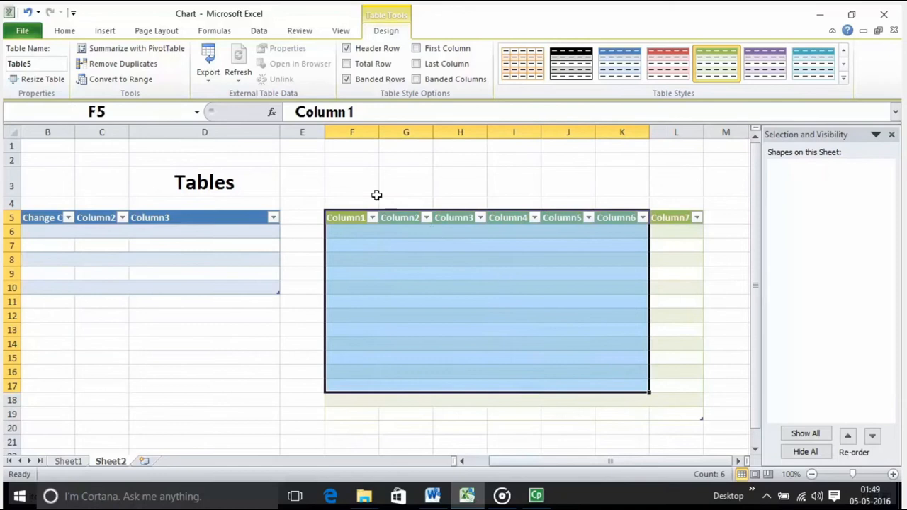
click(65, 31)
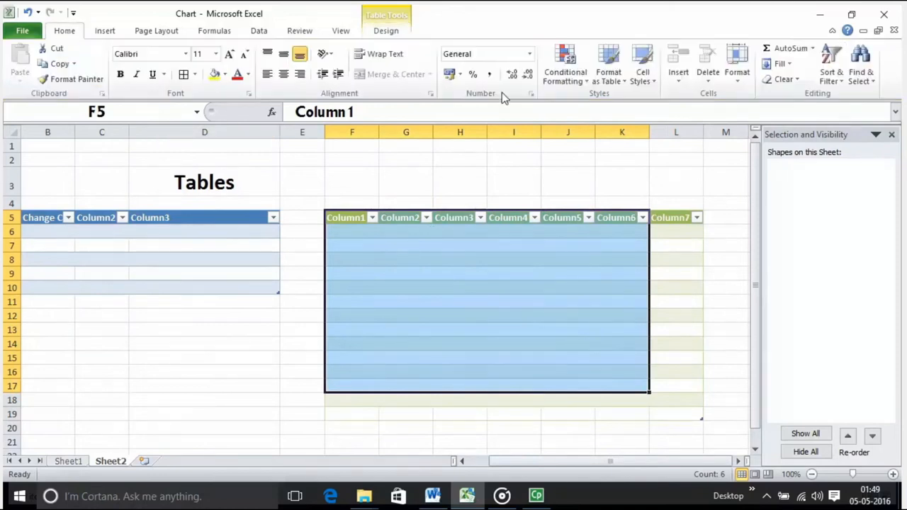
click(640, 79)
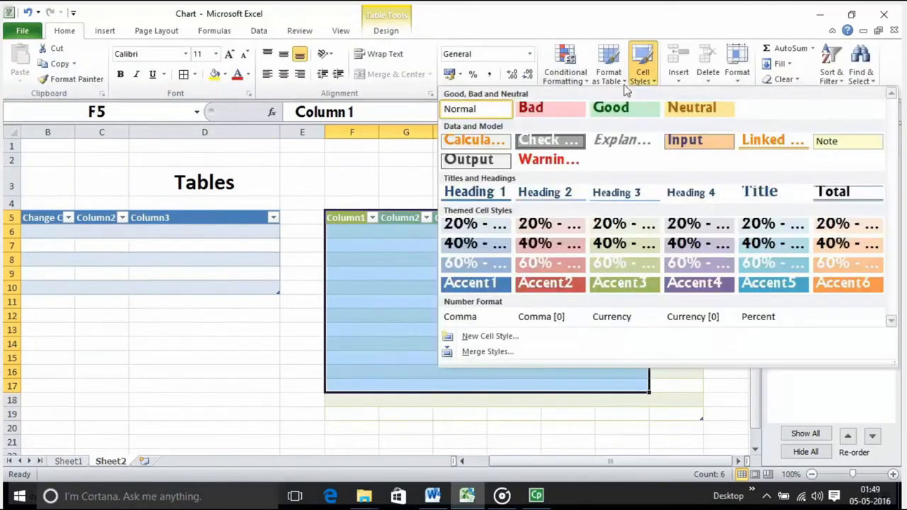
click(551, 197)
click(351, 191)
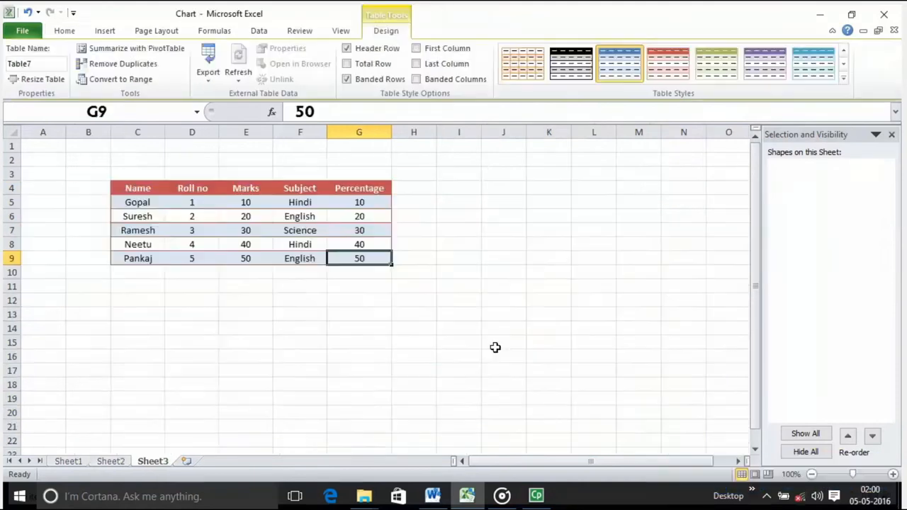
Convert the student marks table on Sheet3 to a normal range
click(463, 243)
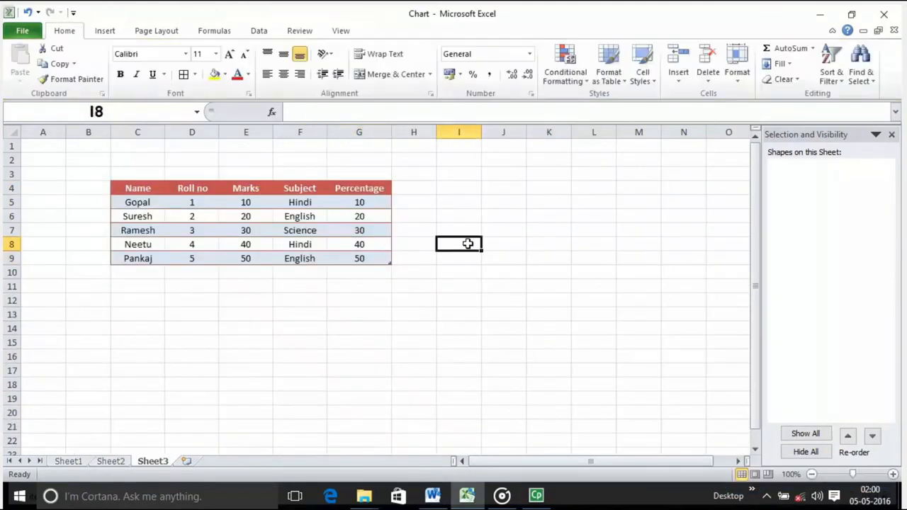
drag(115, 193, 268, 249)
click(461, 279)
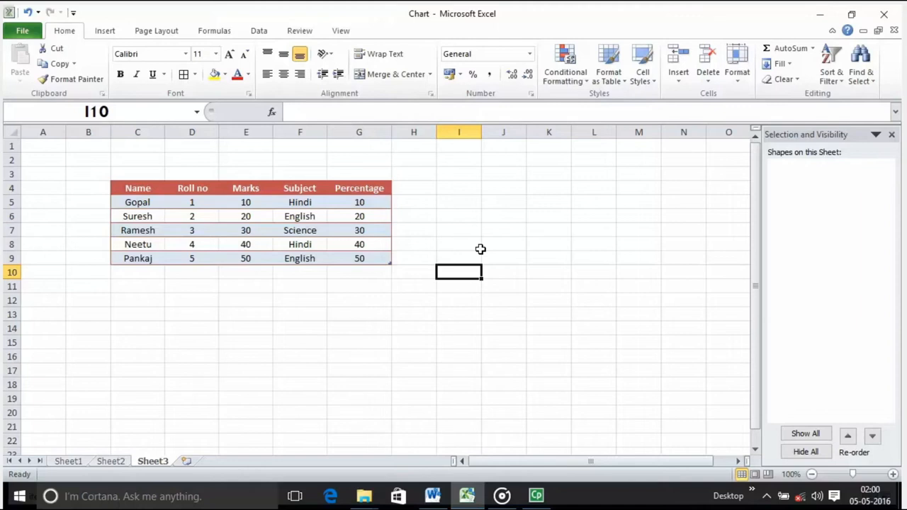
click(223, 213)
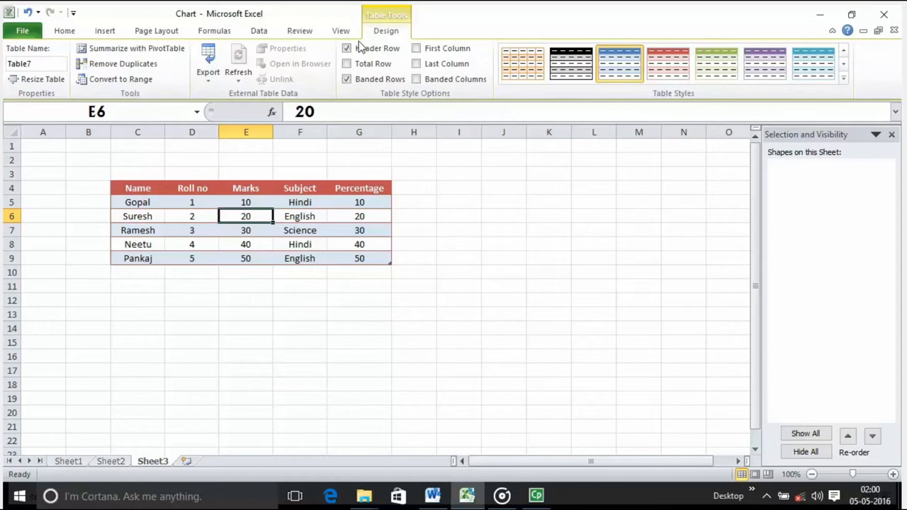
click(126, 81)
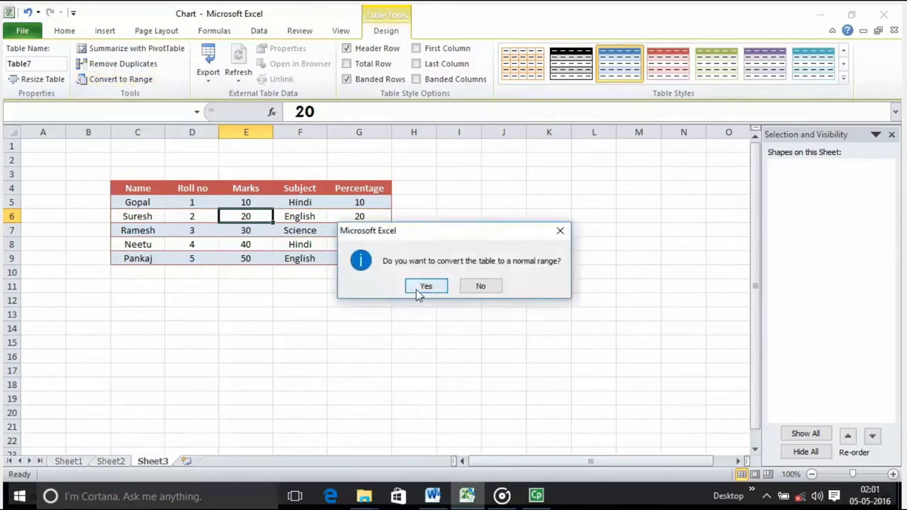
click(418, 289)
Examine the header row and data cells of the converted range C4:G9 on Sheet3
click(161, 203)
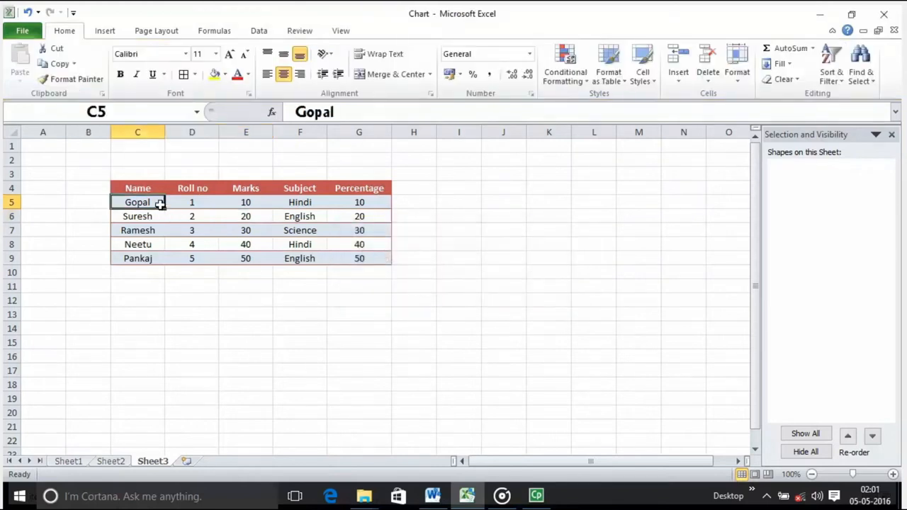
click(230, 225)
click(250, 226)
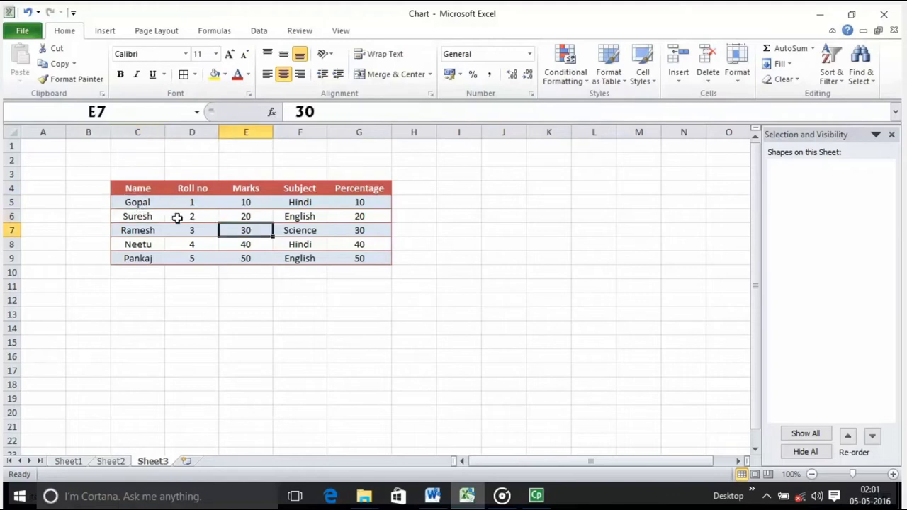
click(189, 227)
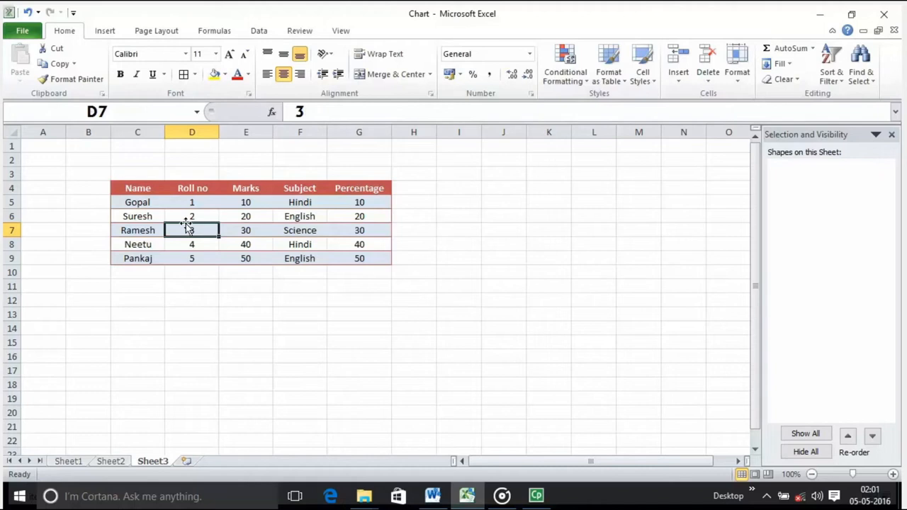
drag(128, 192, 343, 188)
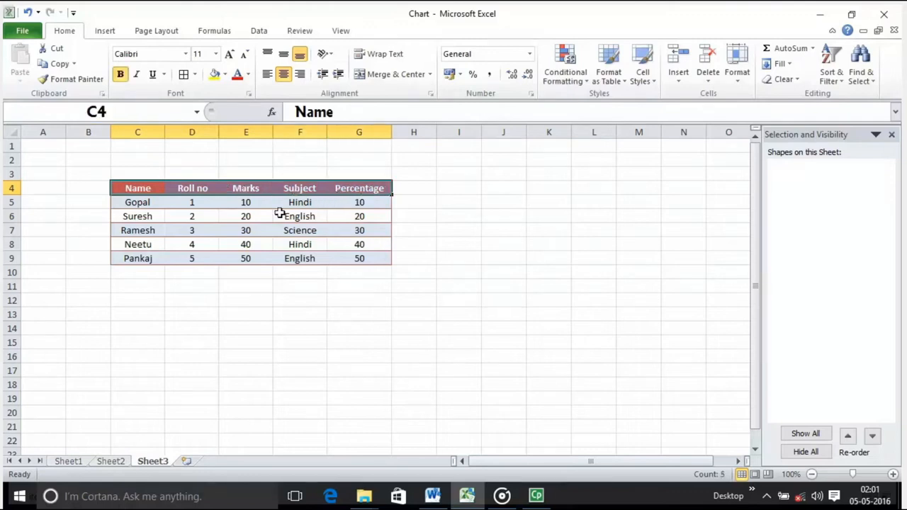
click(144, 220)
drag(152, 189, 305, 192)
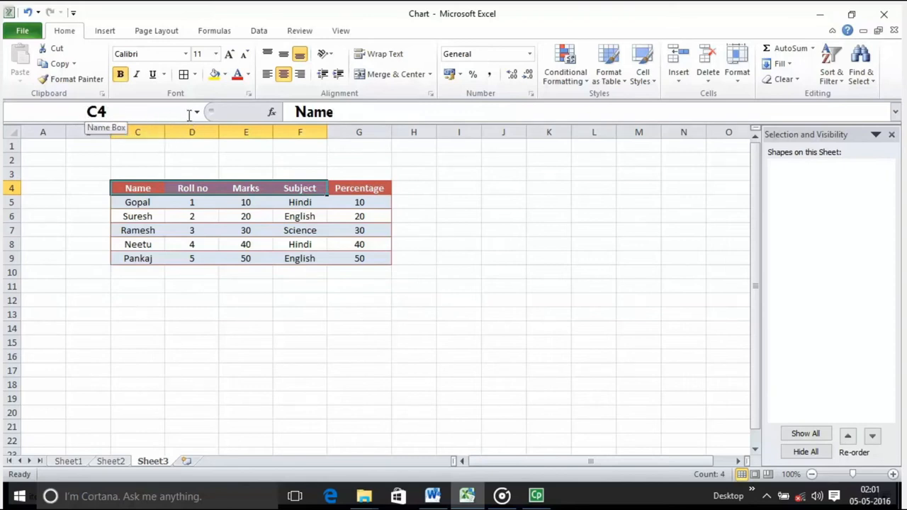
click(162, 215)
click(154, 201)
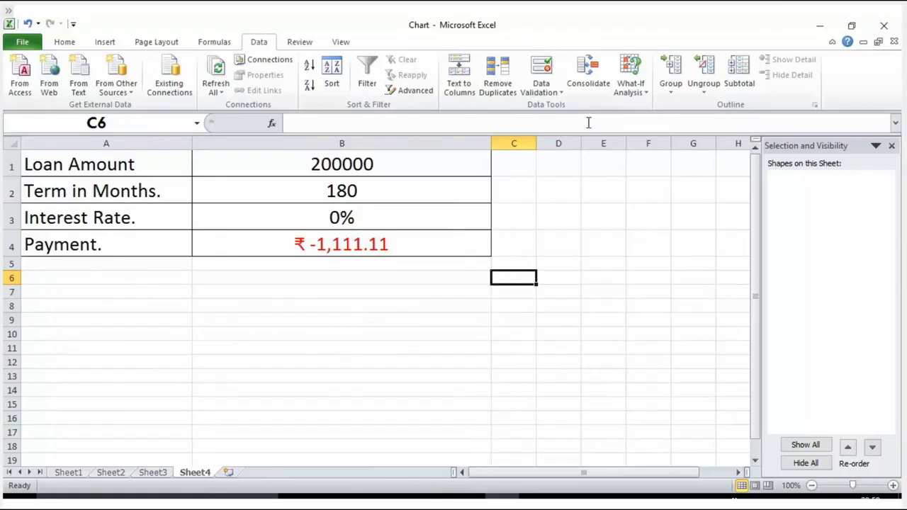
Review the What-If Analysis options on Sheet4, the loan labels in A1:A4 and the payment cell B4
click(641, 93)
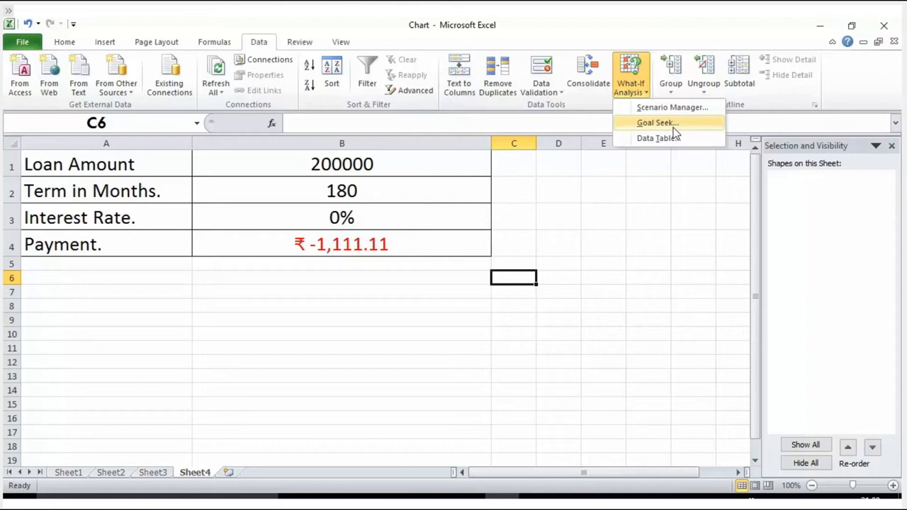
click(65, 170)
click(62, 167)
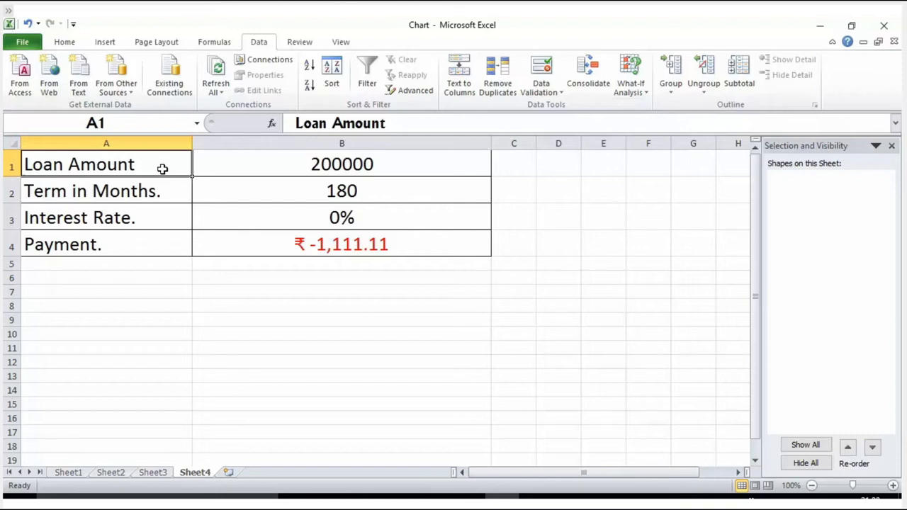
click(113, 212)
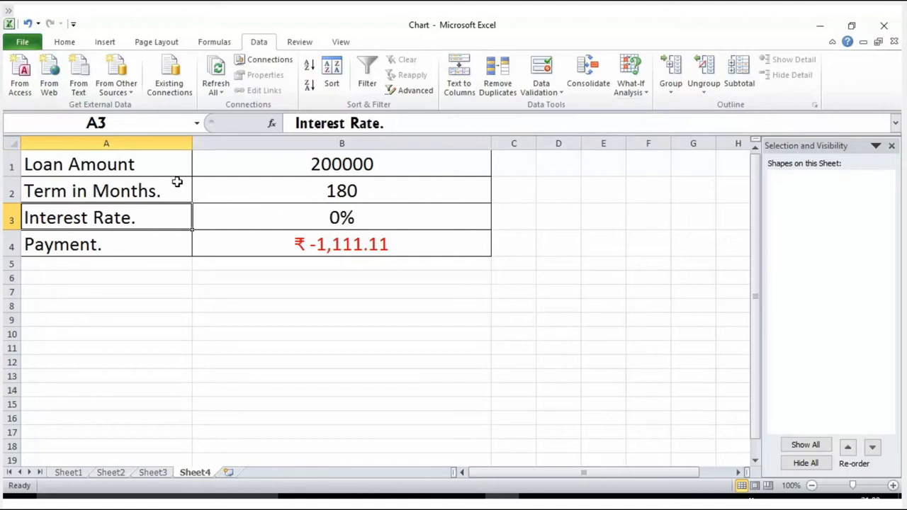
click(118, 240)
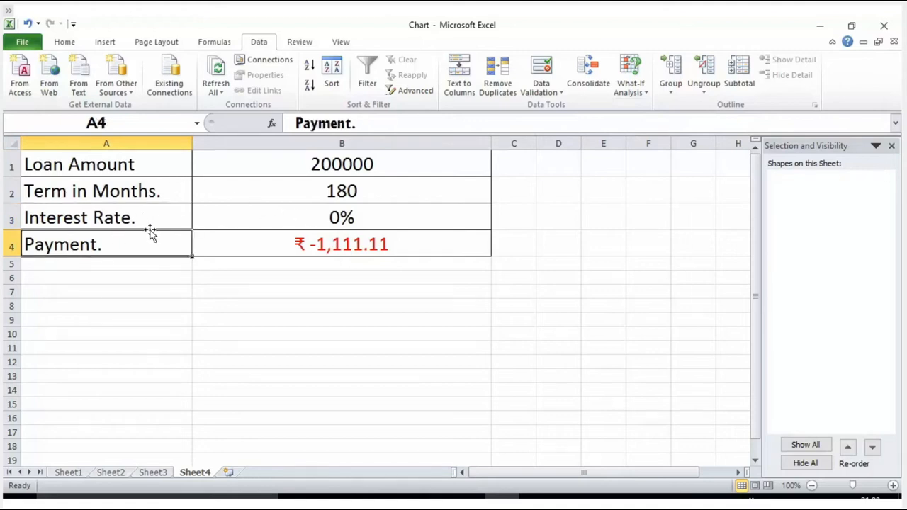
click(269, 246)
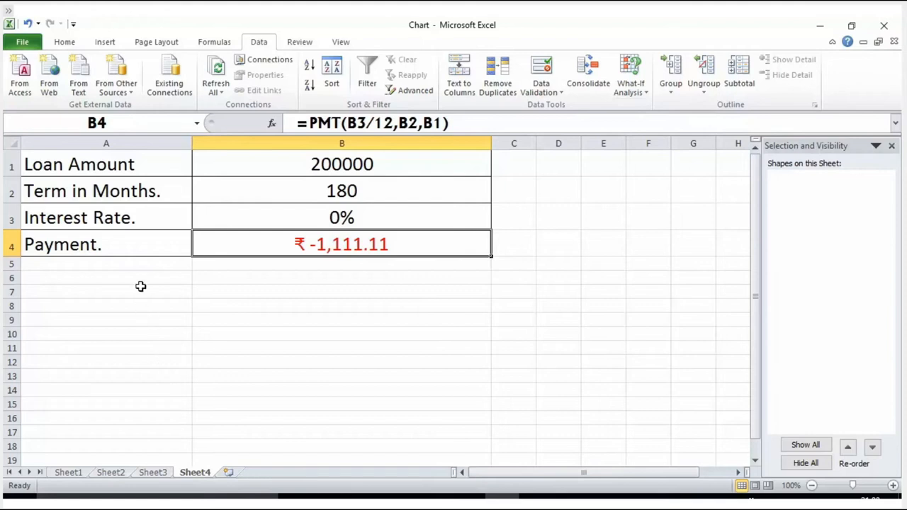
click(130, 165)
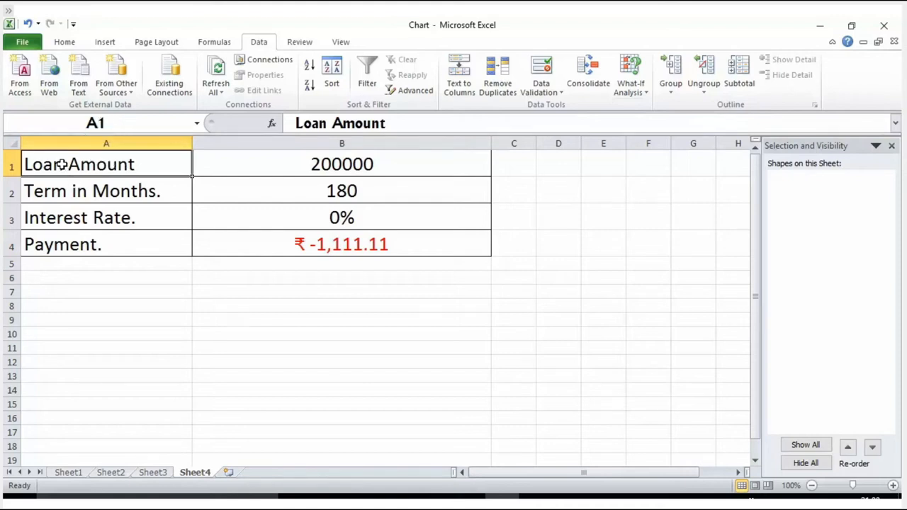
click(110, 194)
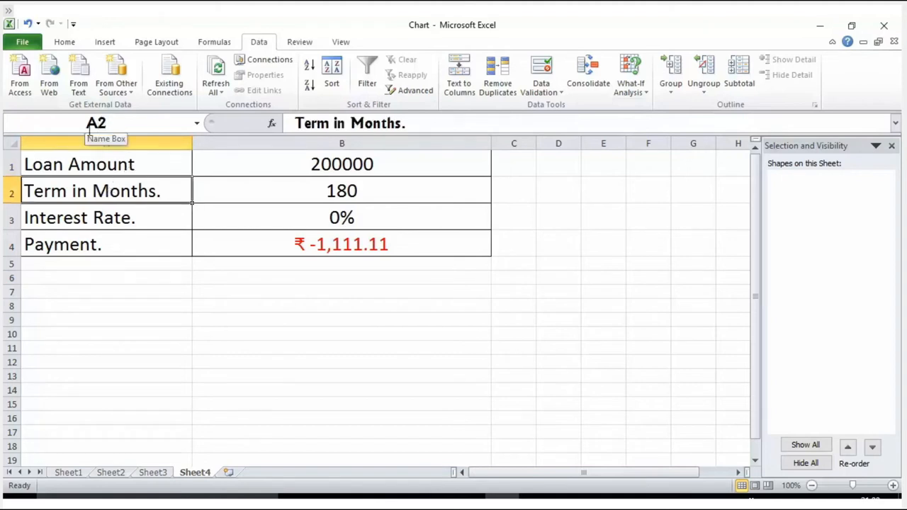
click(100, 217)
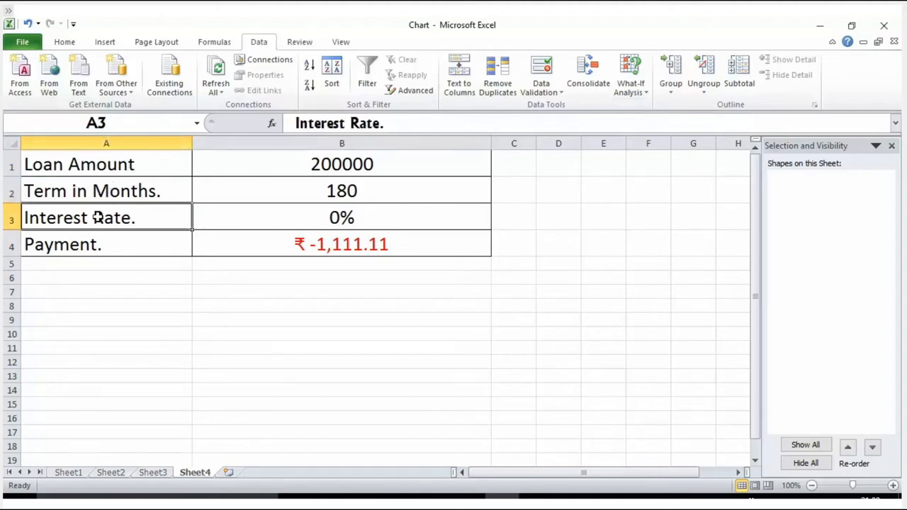
click(108, 244)
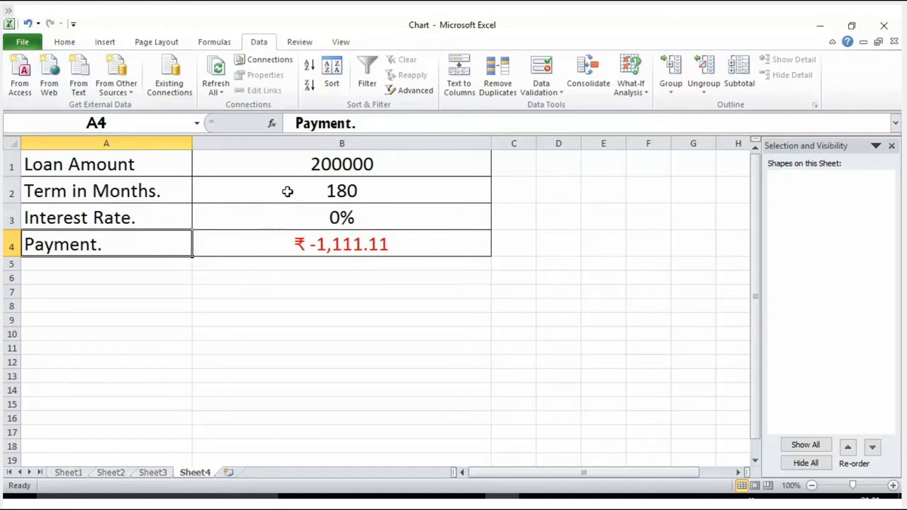
Examine the loan amount and term in B1:B2 and each argument of the PMT formula in payment cell B4
click(301, 166)
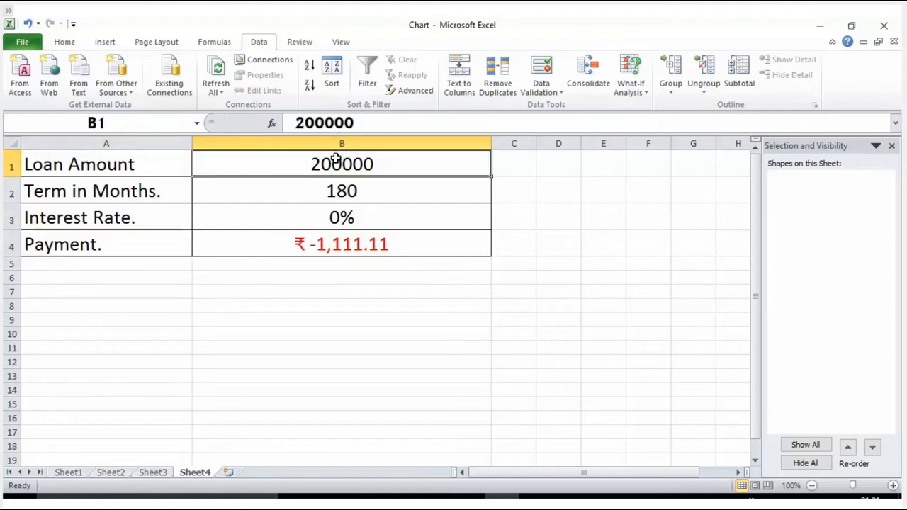
click(338, 196)
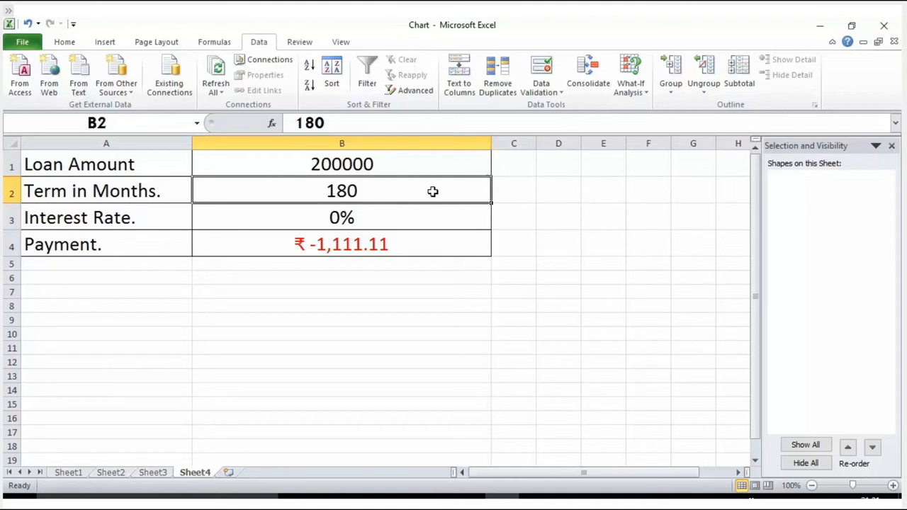
click(402, 240)
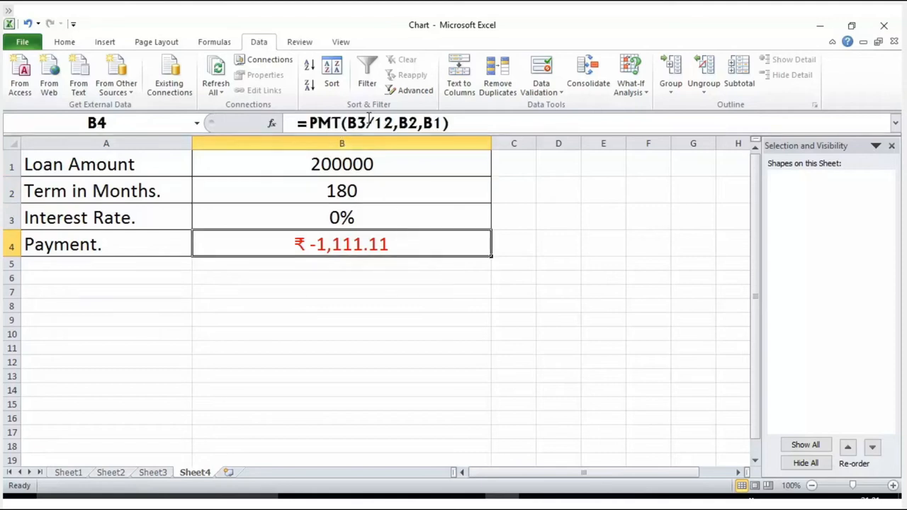
double_click(319, 123)
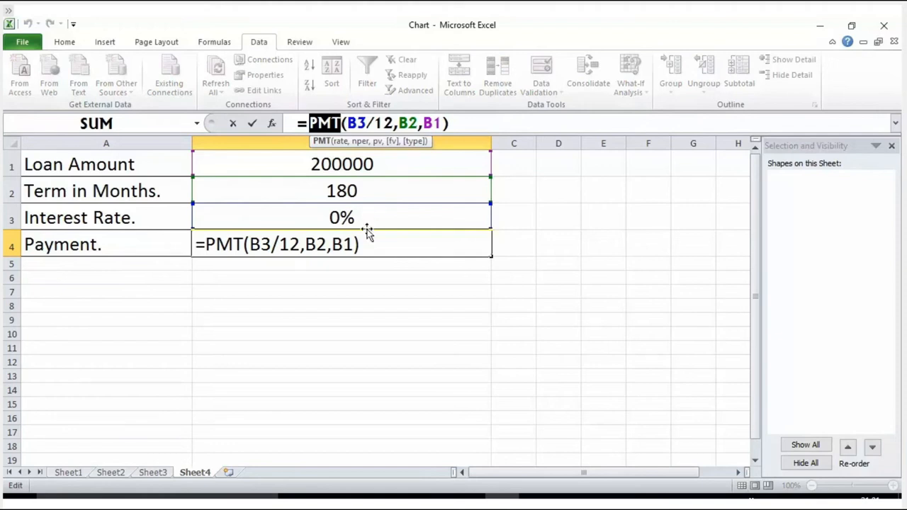
click(367, 123)
drag(367, 124, 346, 123)
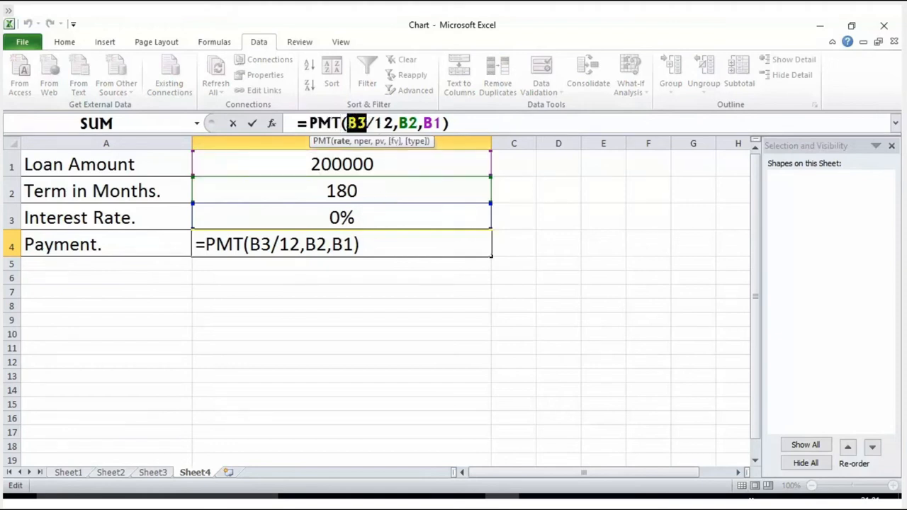
double_click(386, 124)
double_click(408, 123)
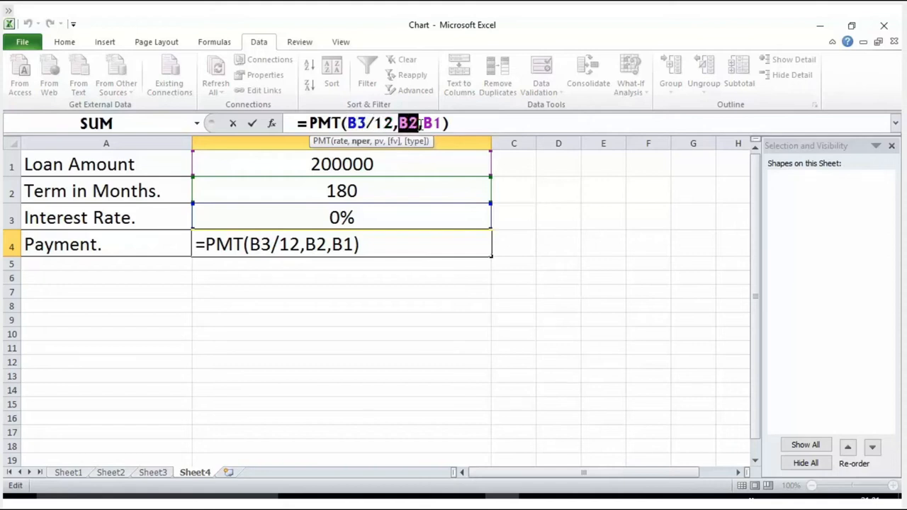
double_click(431, 123)
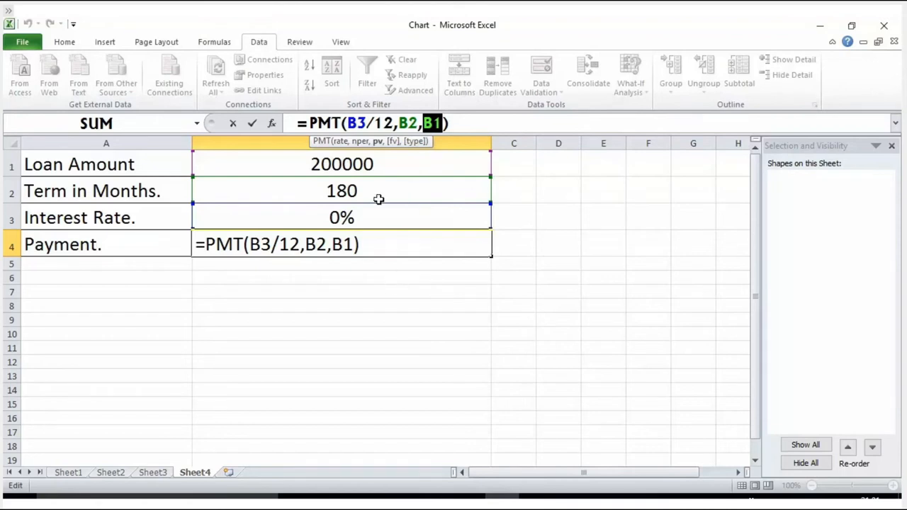
click(379, 291)
key(Escape)
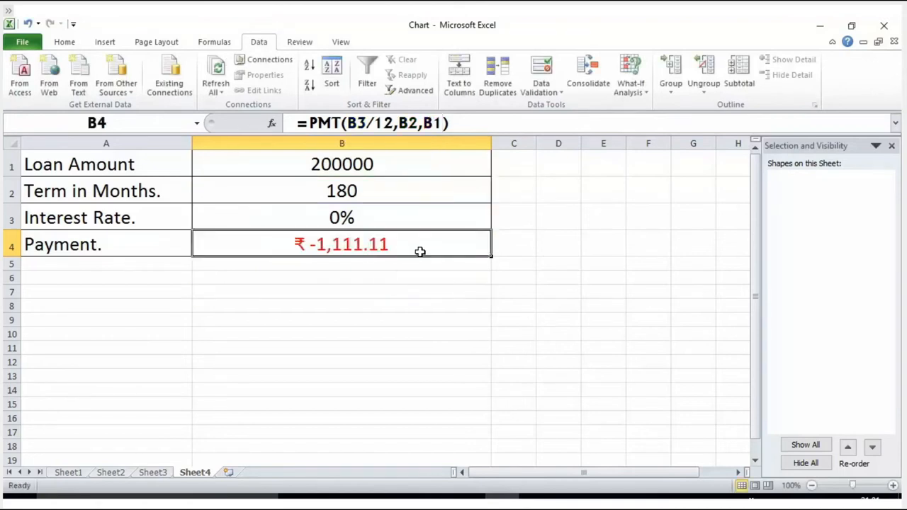
Start Goal Seek for the loan calculation and choose payment cell B4 as the set cell
click(531, 216)
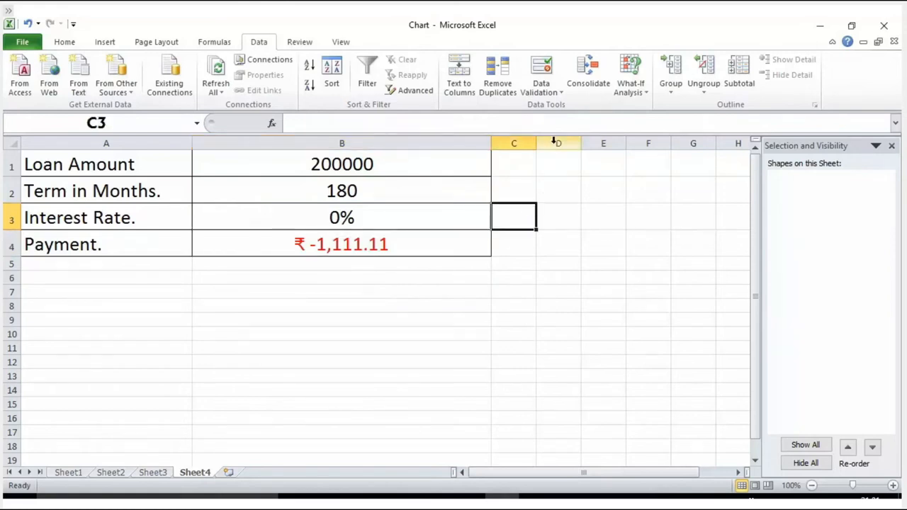
click(631, 95)
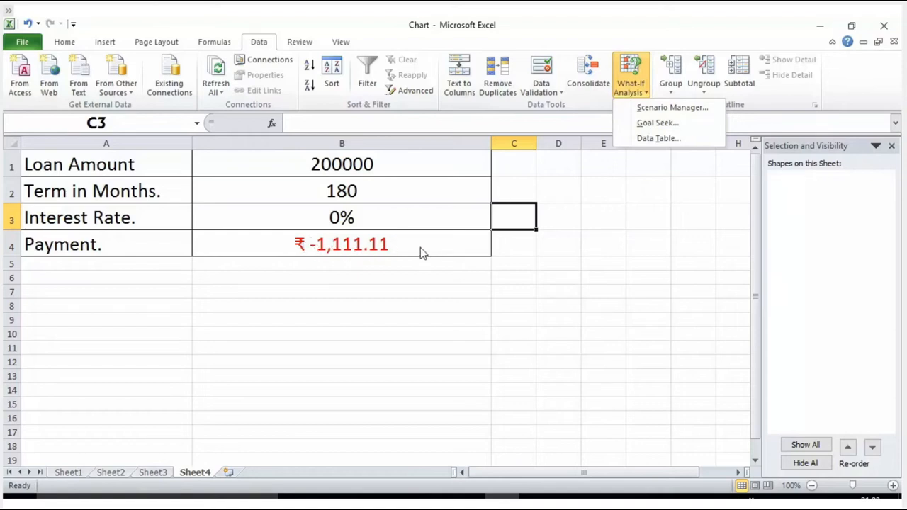
click(649, 123)
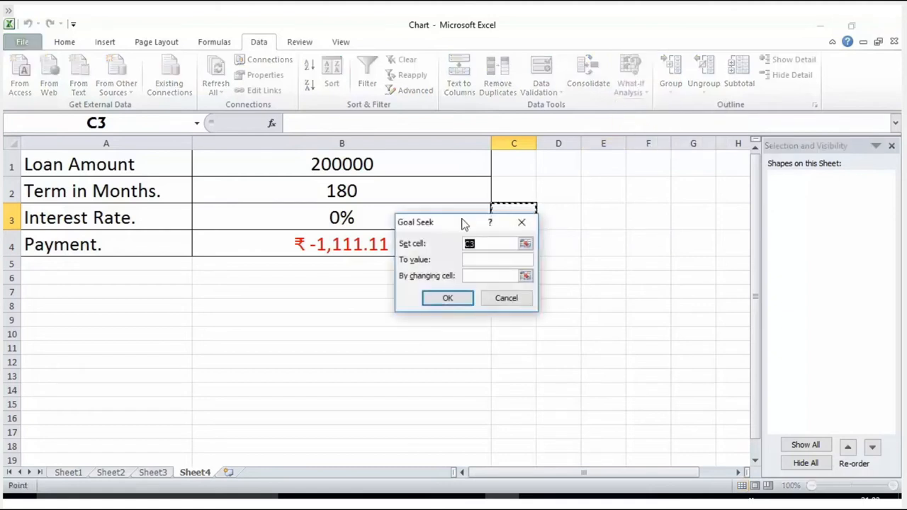
drag(444, 229, 608, 162)
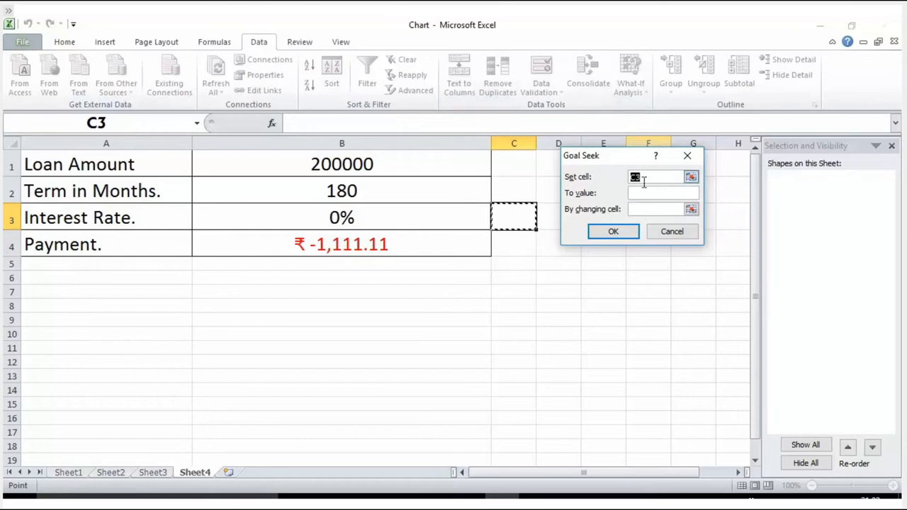
click(691, 178)
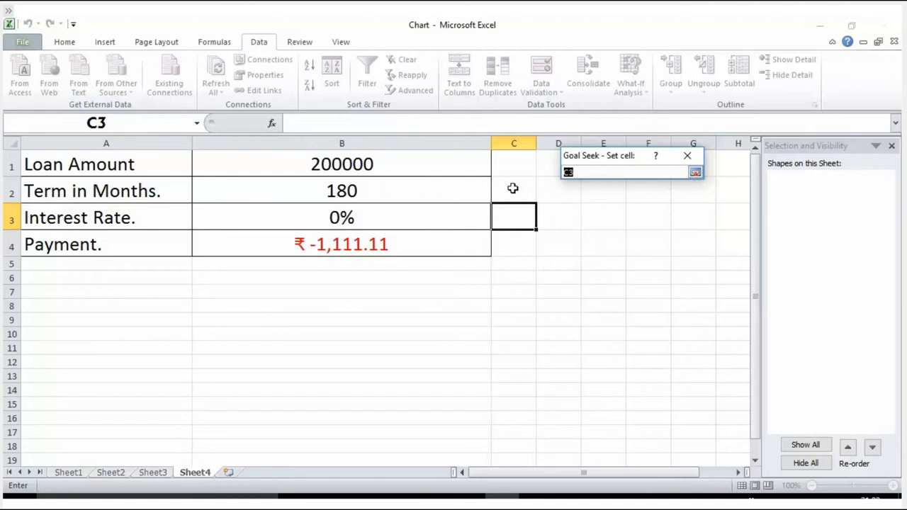
click(353, 244)
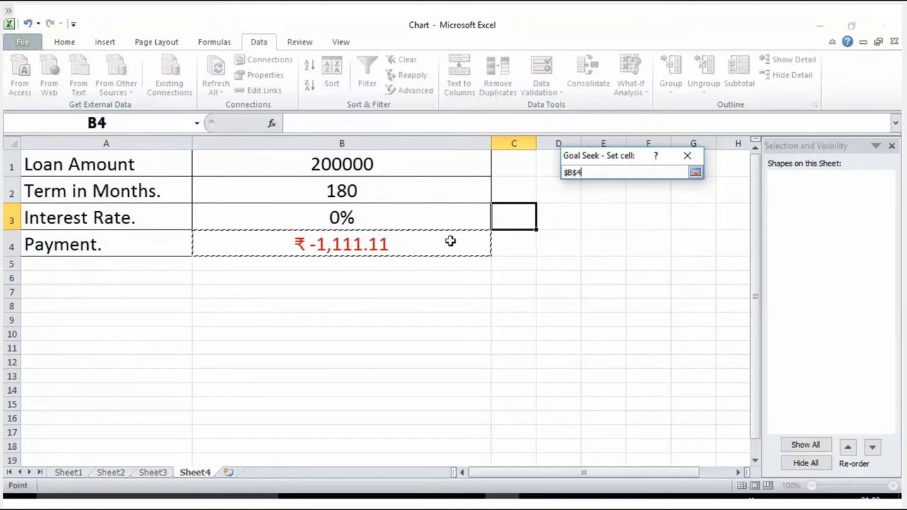
click(695, 173)
Goal-seek the payment to -2000 by changing interest rate cell B3 and accept the solution
click(685, 194)
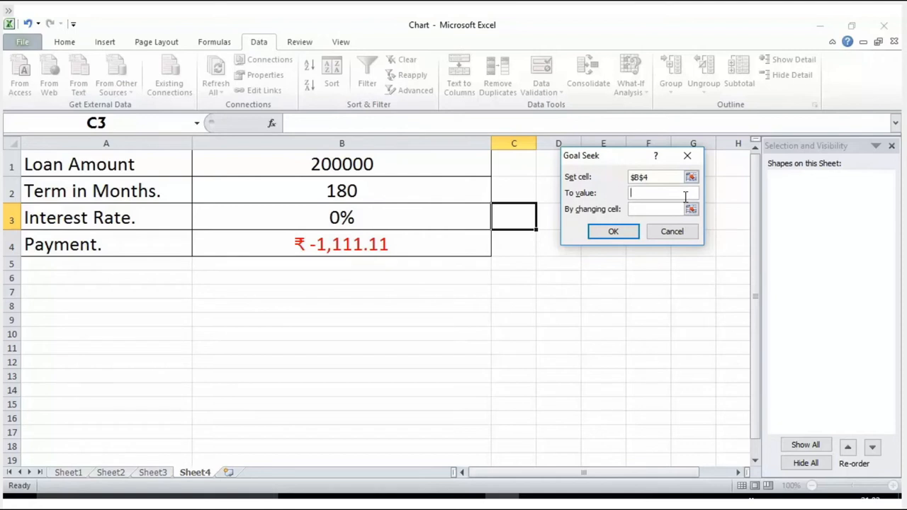
text(2000)
key(Home)
text(-)
click(690, 209)
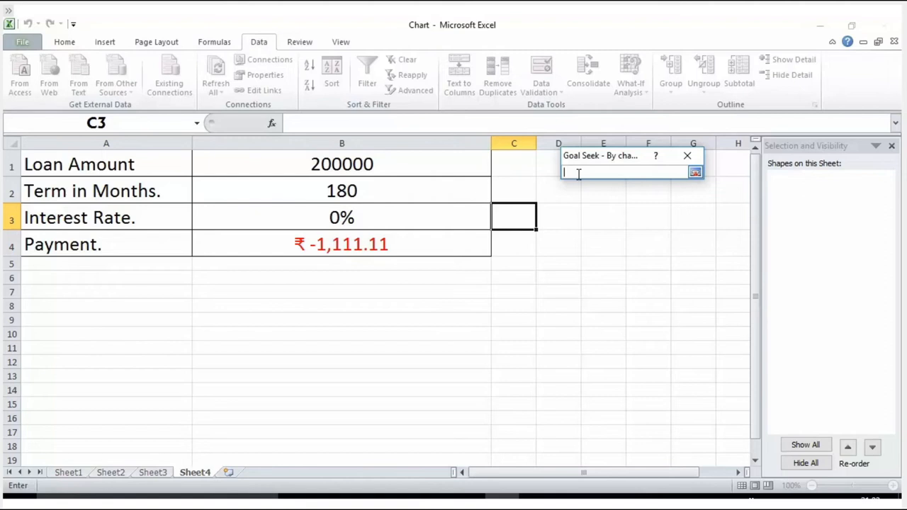
click(406, 217)
click(696, 173)
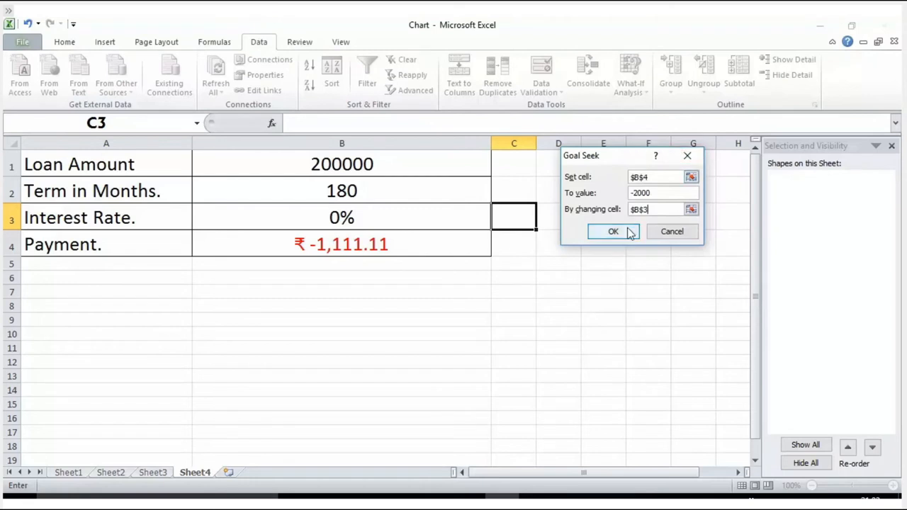
click(628, 231)
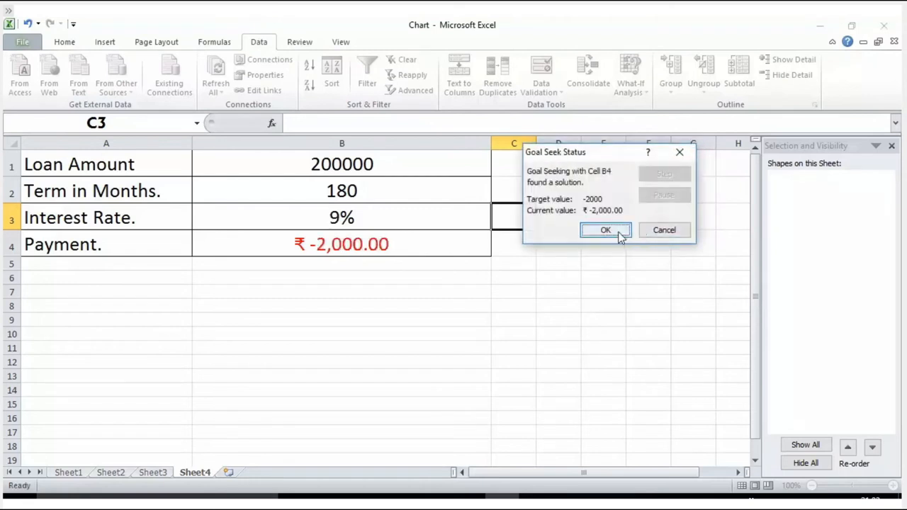
click(617, 232)
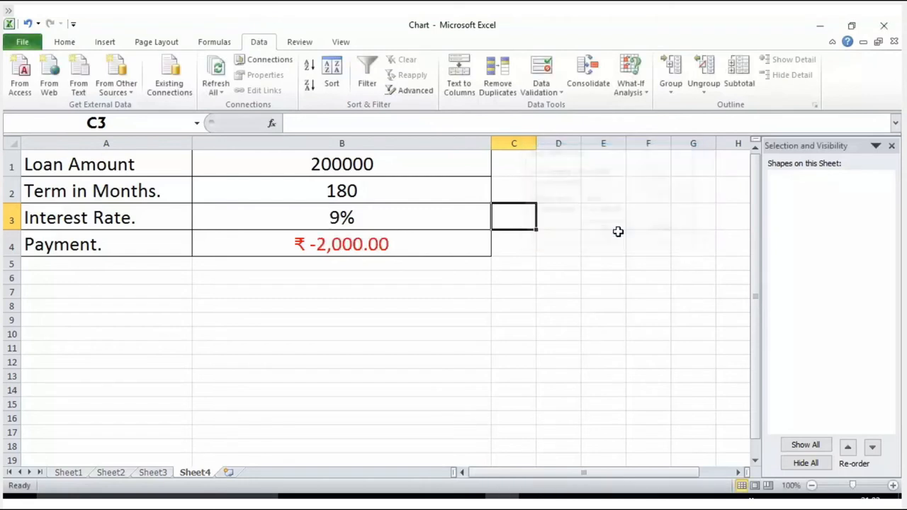
Check the unrounded interest rate in B3 against the loan amount, term and payment in B1, B2 and B4
click(454, 220)
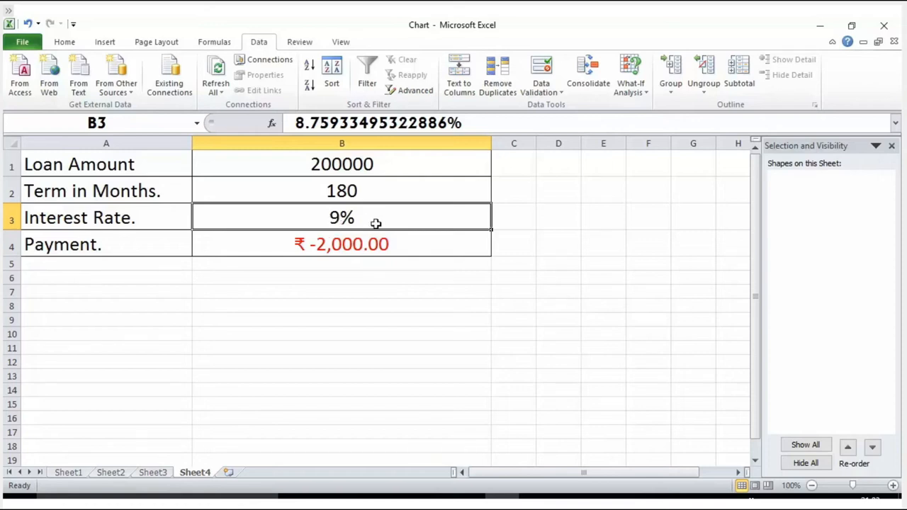
drag(295, 123, 348, 123)
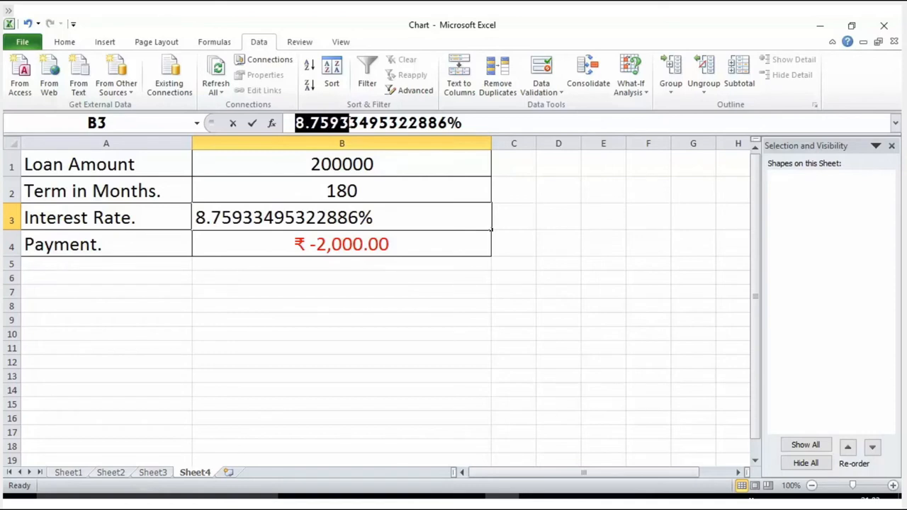
click(341, 162)
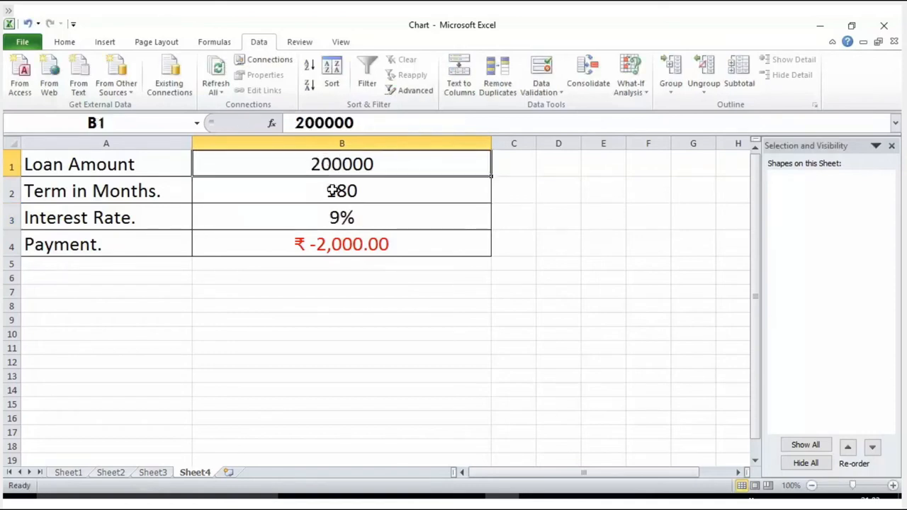
click(333, 190)
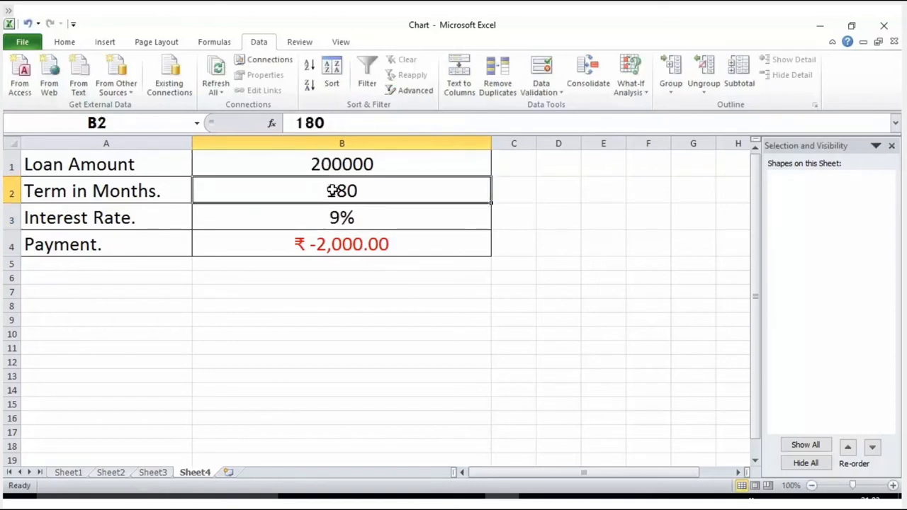
click(350, 244)
click(561, 292)
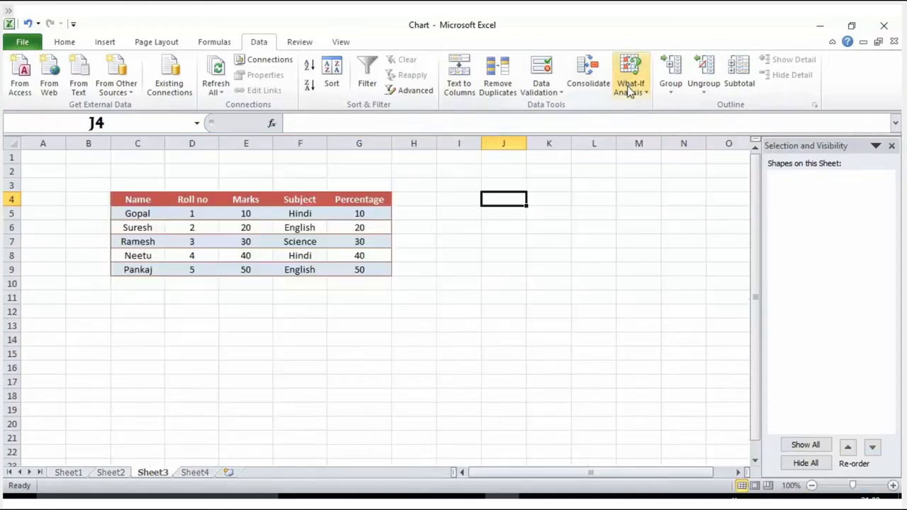
click(629, 89)
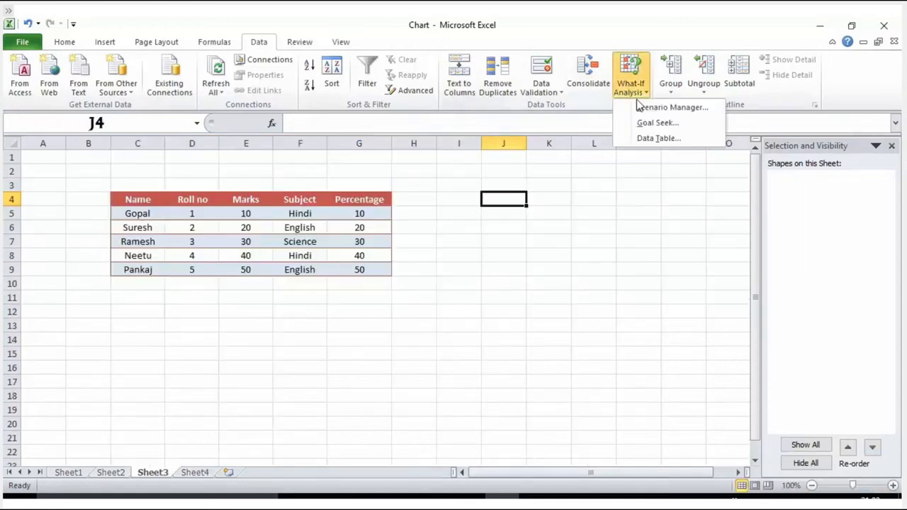
click(678, 113)
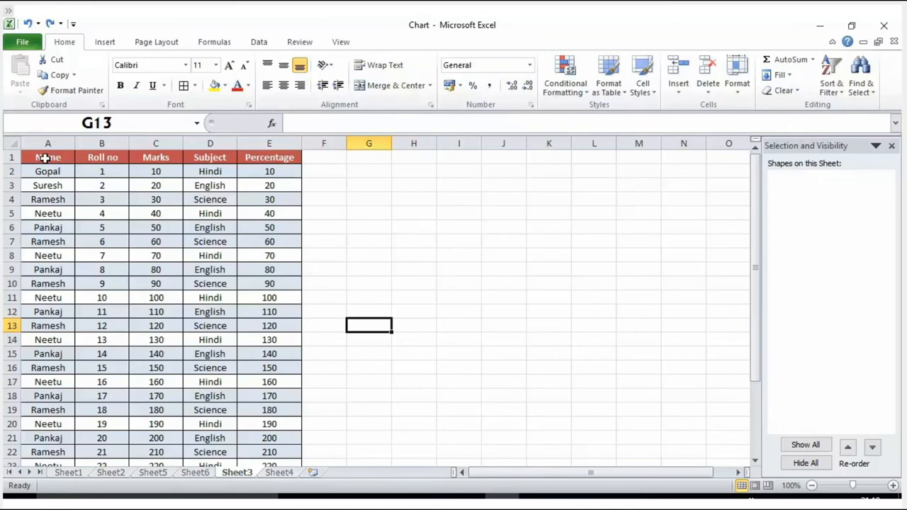
Create a PivotTable from the range A1:E21 on Sheet3 and place it in a new worksheet
drag(44, 158, 281, 434)
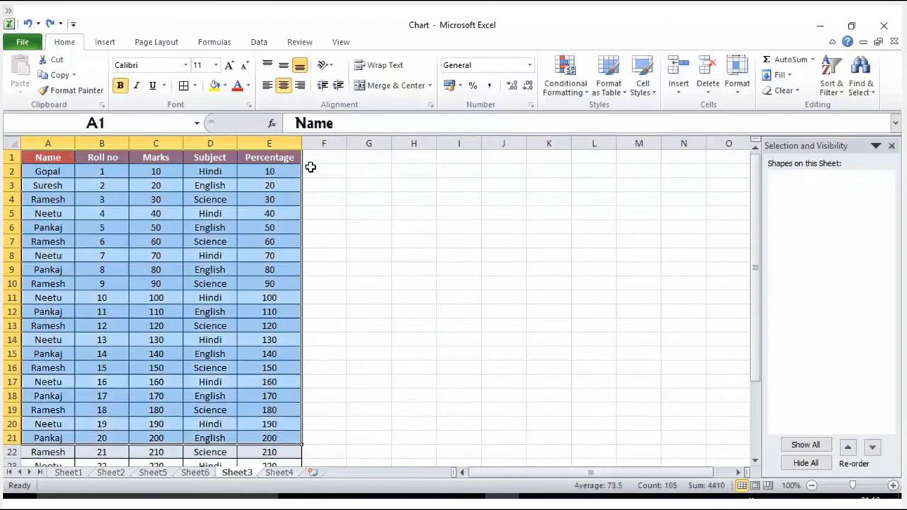
click(100, 44)
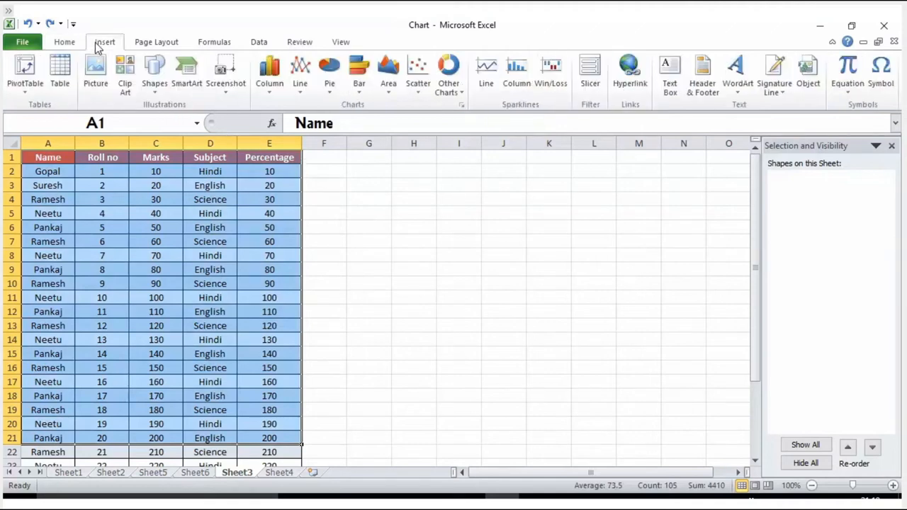
click(30, 89)
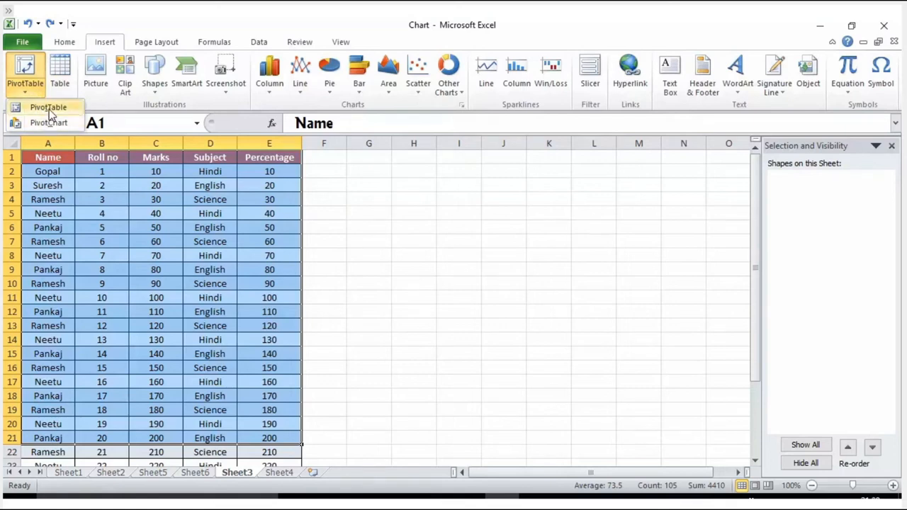
click(48, 108)
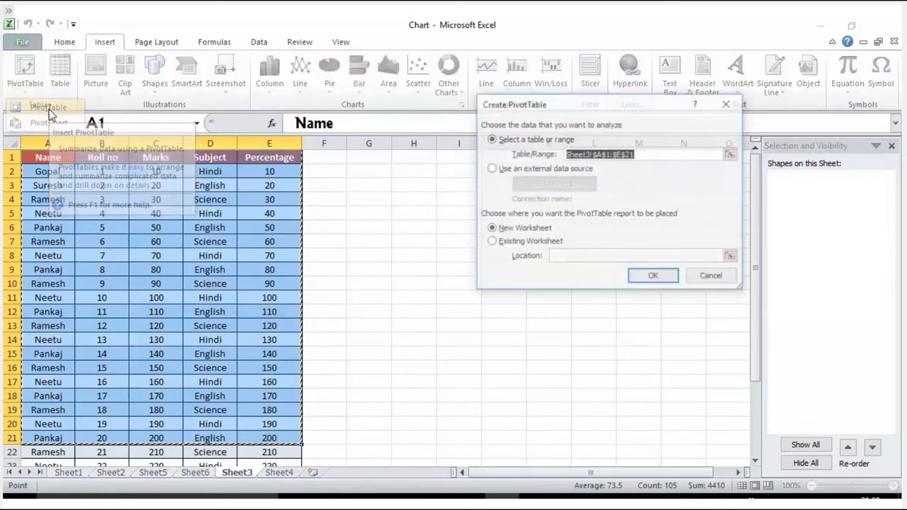
click(644, 277)
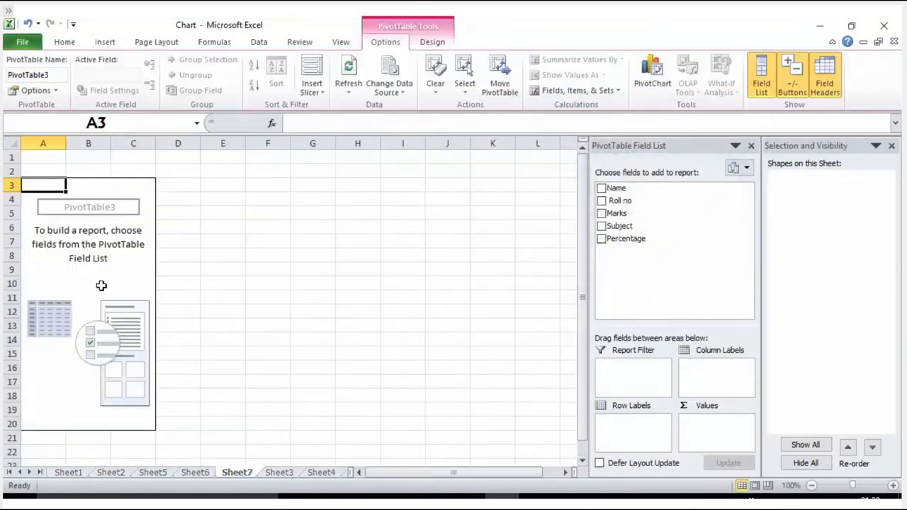
Build the PivotTable with Subject as the row labels and the sum of Marks as the values
click(119, 249)
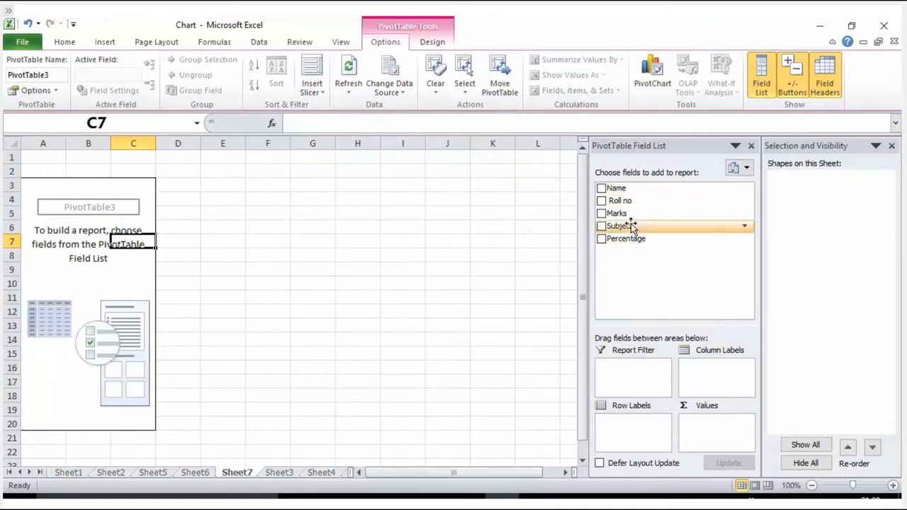
drag(629, 213, 633, 425)
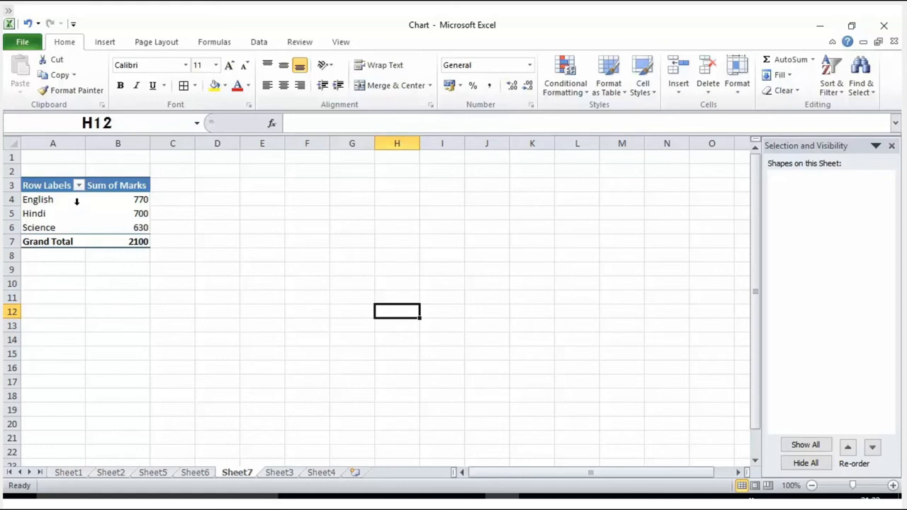
mouse_move(122, 232)
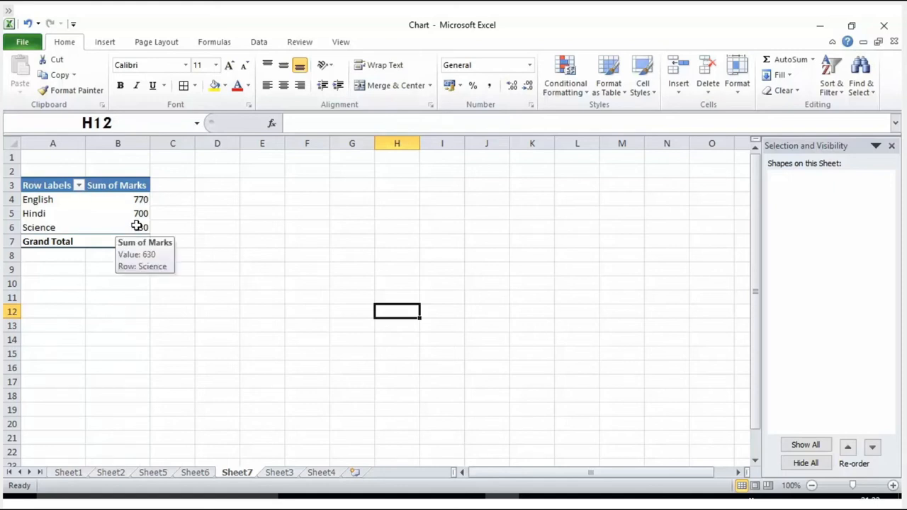
click(103, 210)
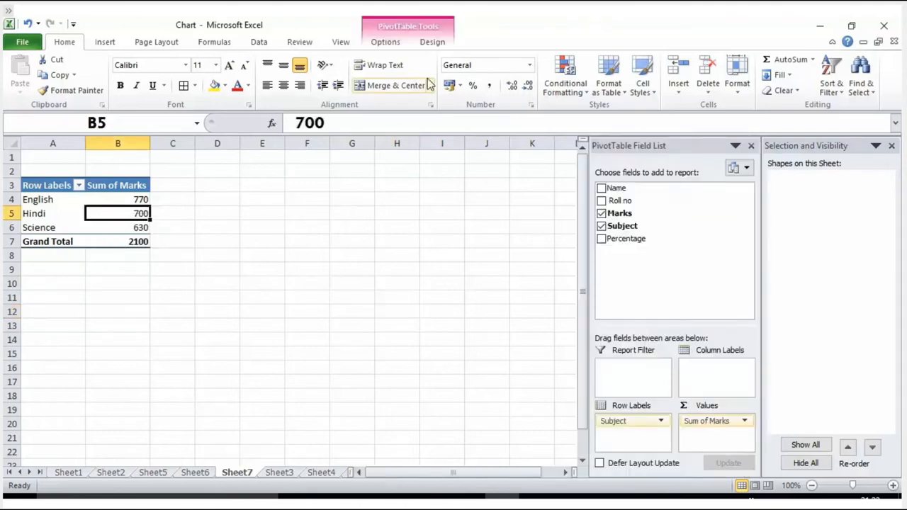
Try the compact and outline report layouts on the PivotTable of marks by subject
click(434, 43)
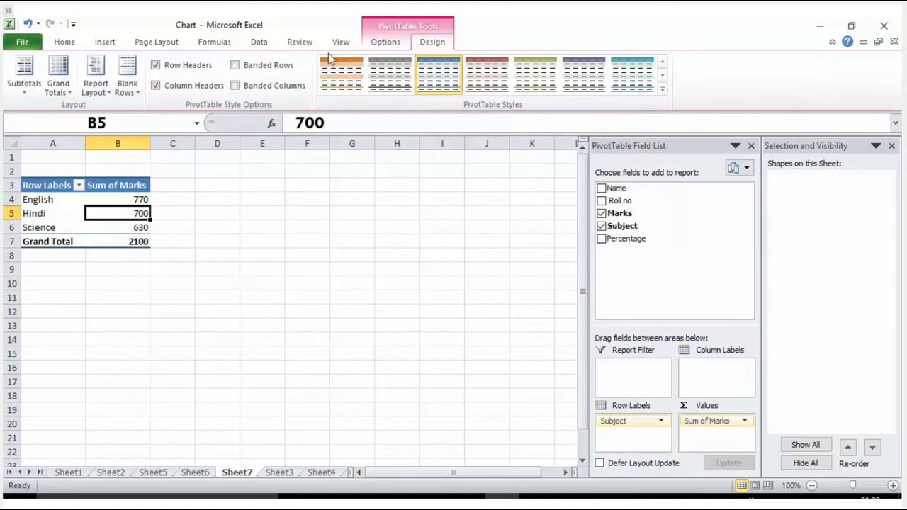
click(109, 94)
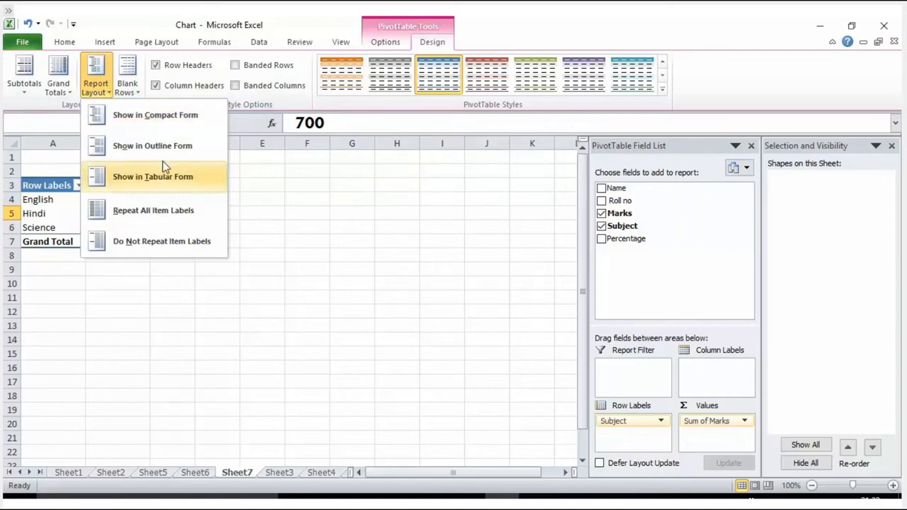
click(187, 121)
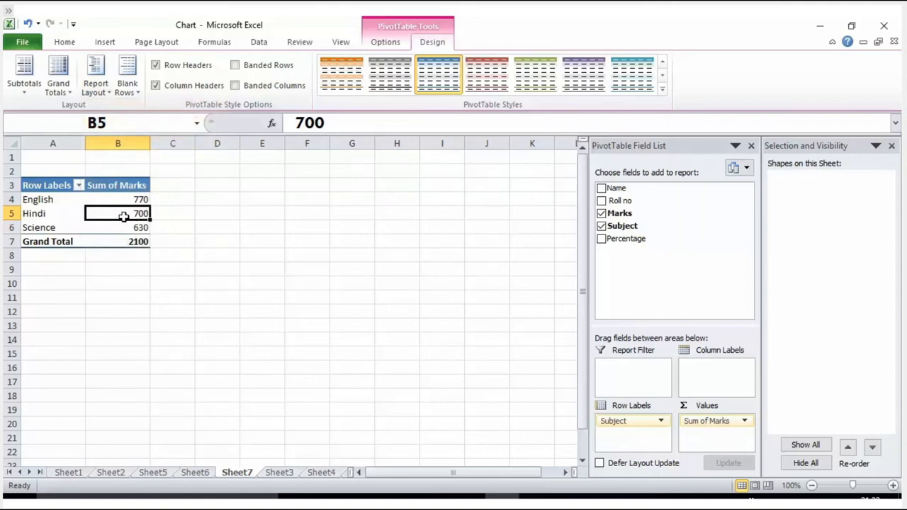
drag(46, 188, 131, 241)
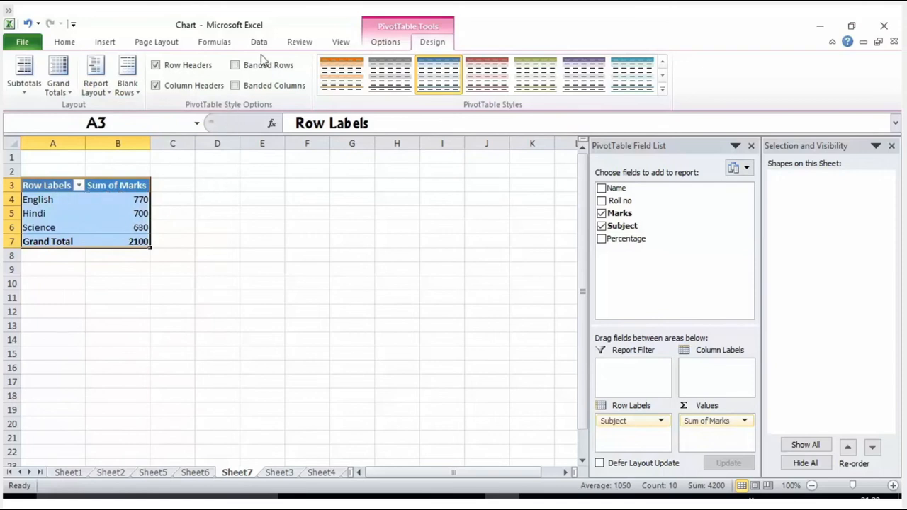
click(96, 88)
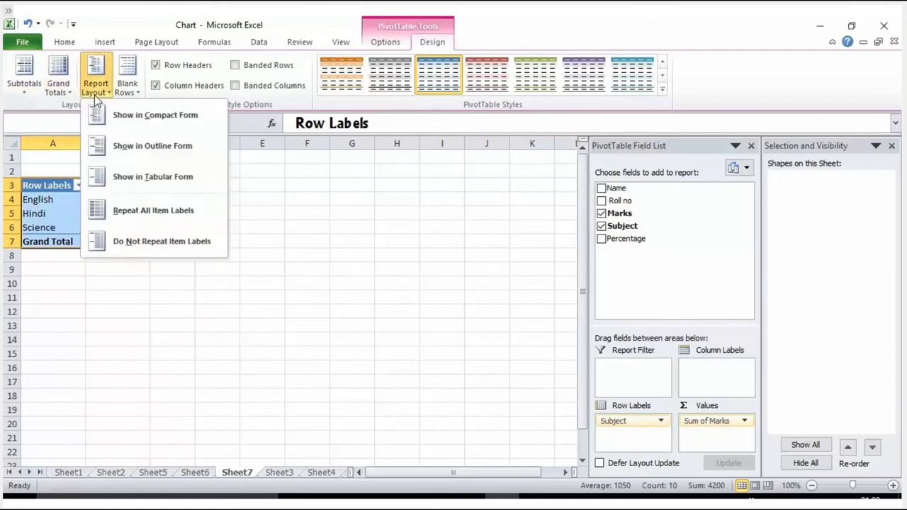
click(146, 146)
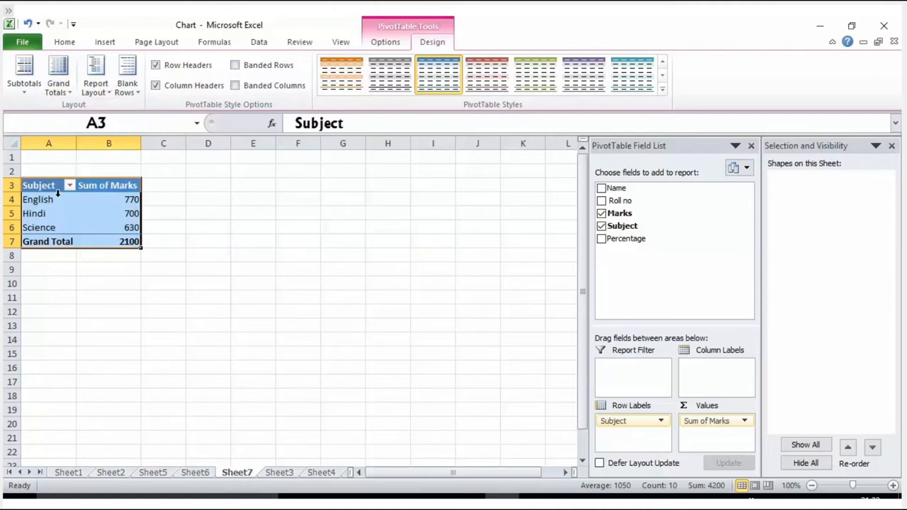
mouse_move(136, 201)
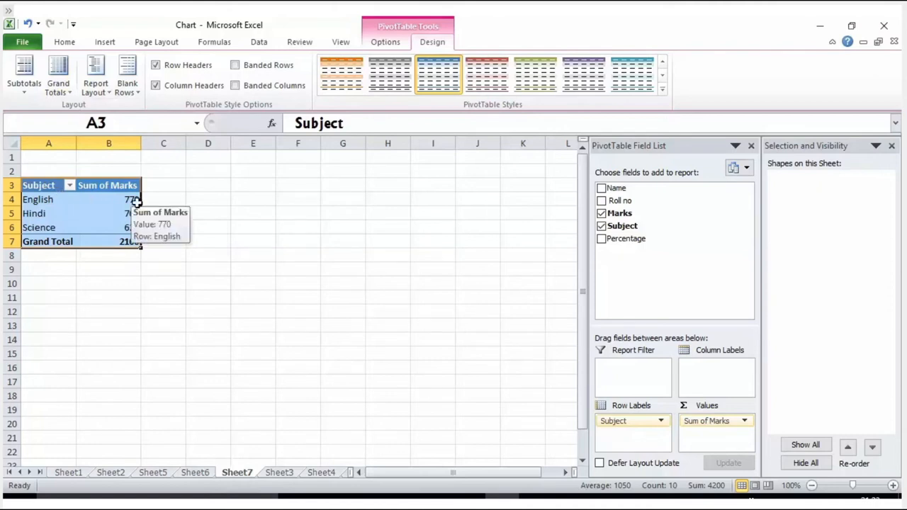
Set the PivotTable's report layout to tabular form
click(101, 91)
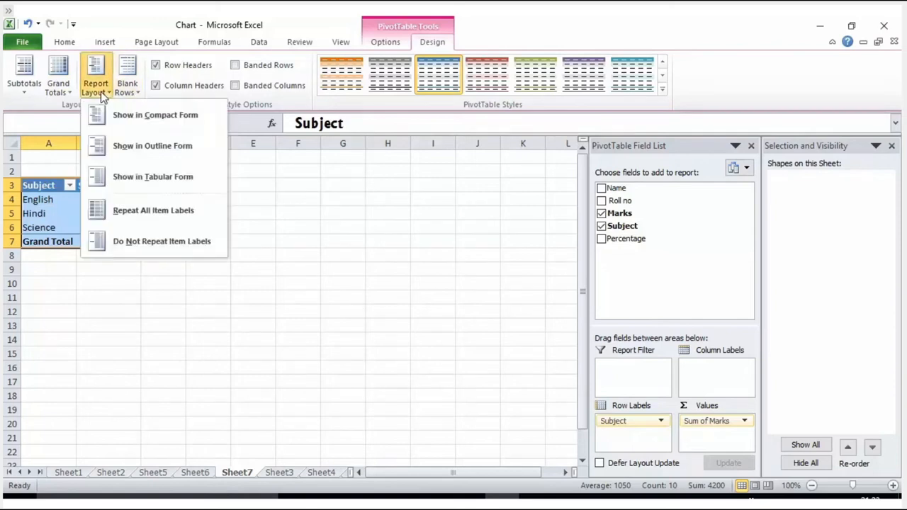
click(125, 175)
click(175, 227)
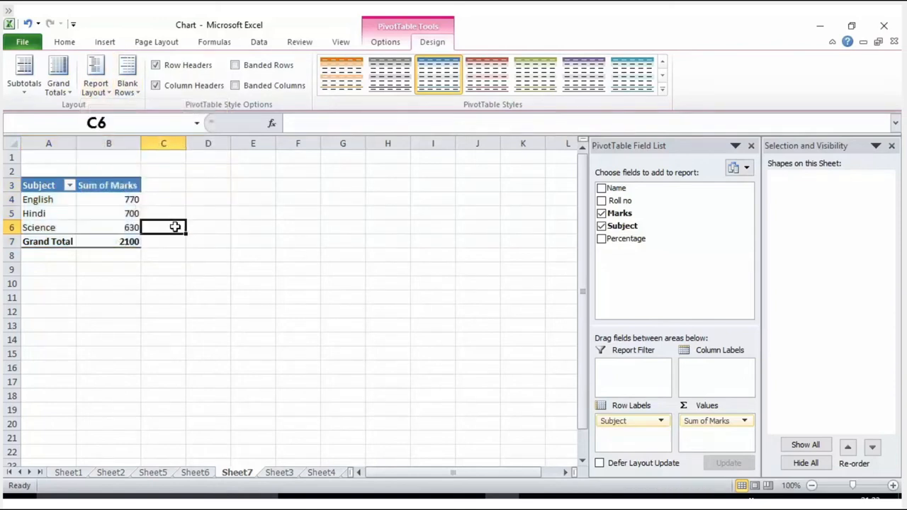
Add Roll no to the PivotTable's row labels and move Subject to the column labels
click(51, 189)
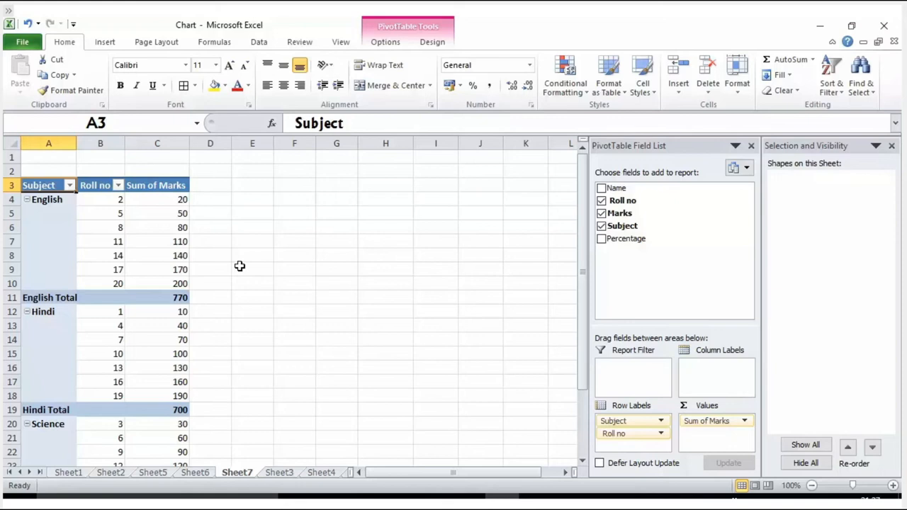
click(160, 255)
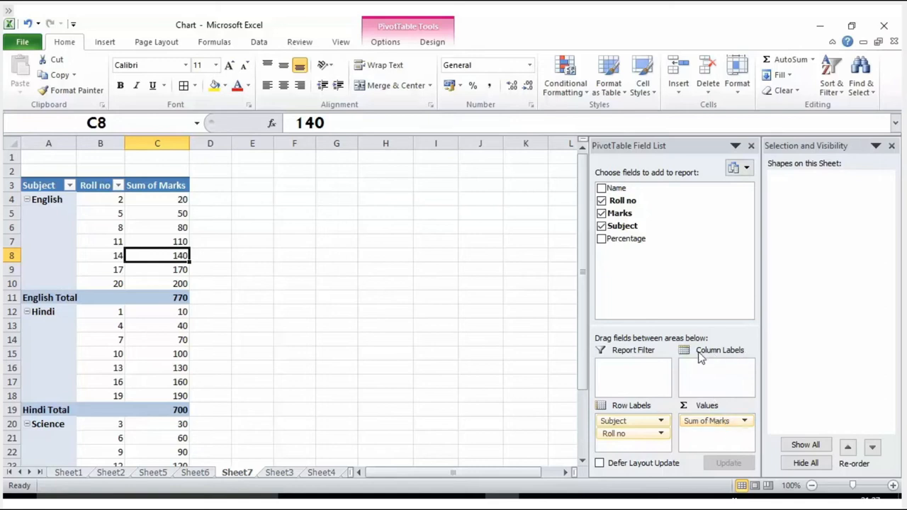
click(745, 423)
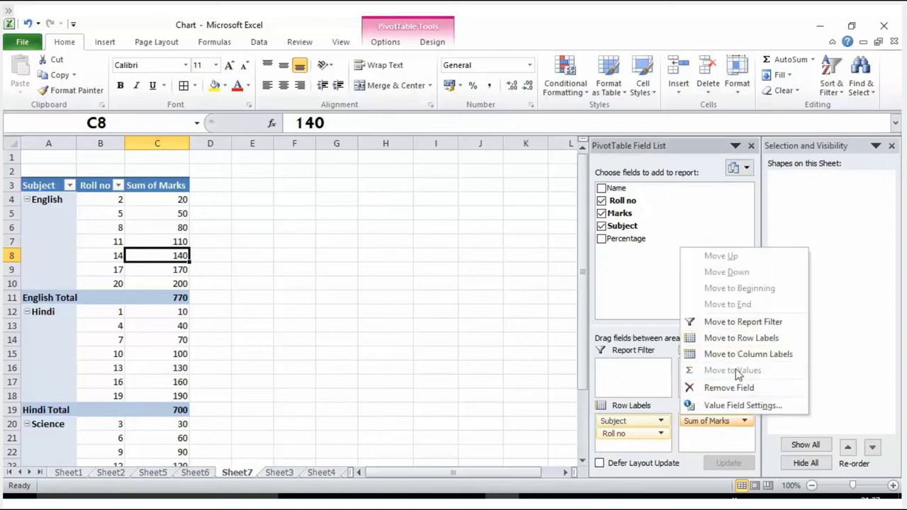
click(725, 437)
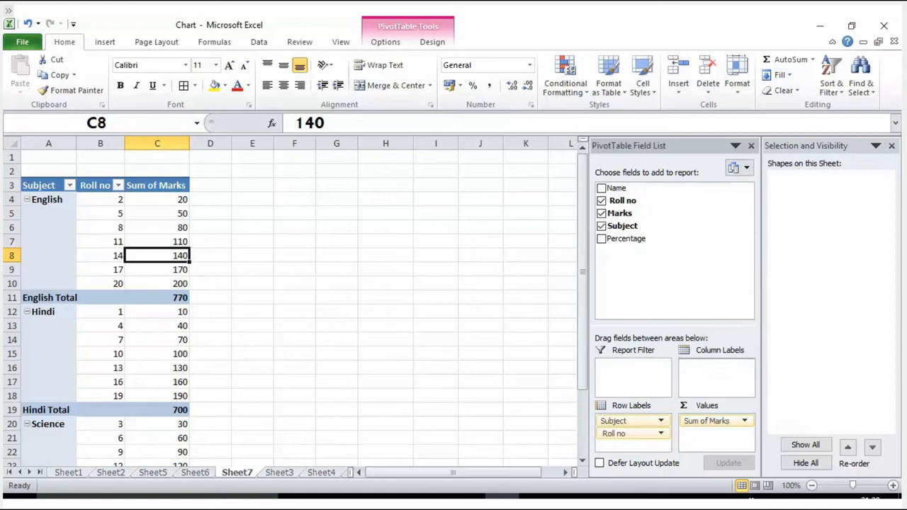
drag(631, 421, 720, 383)
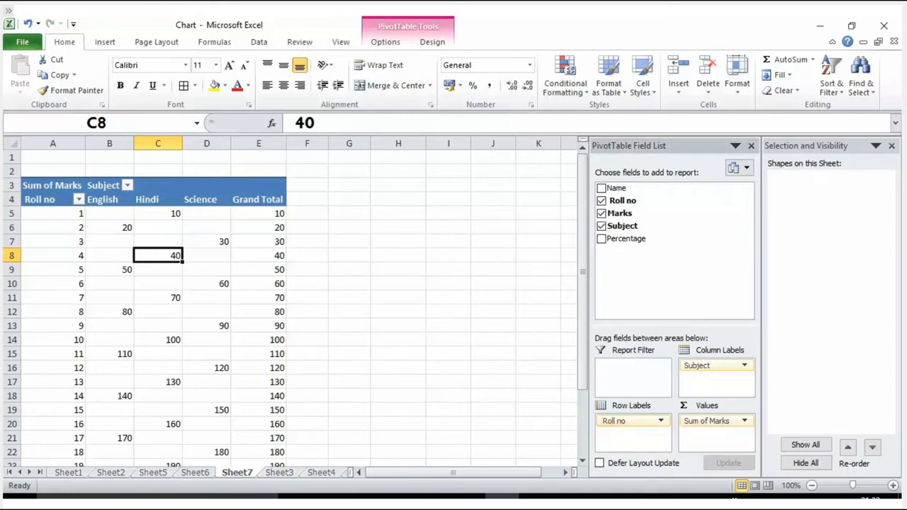
Rearrange the PivotTable with Subject as the row labels and Roll no as the column labels
drag(614, 421, 637, 275)
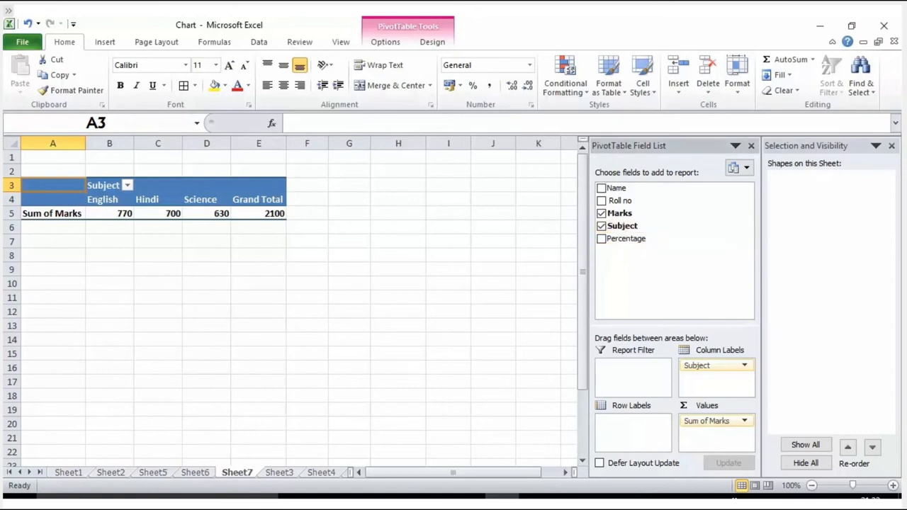
drag(709, 366, 633, 425)
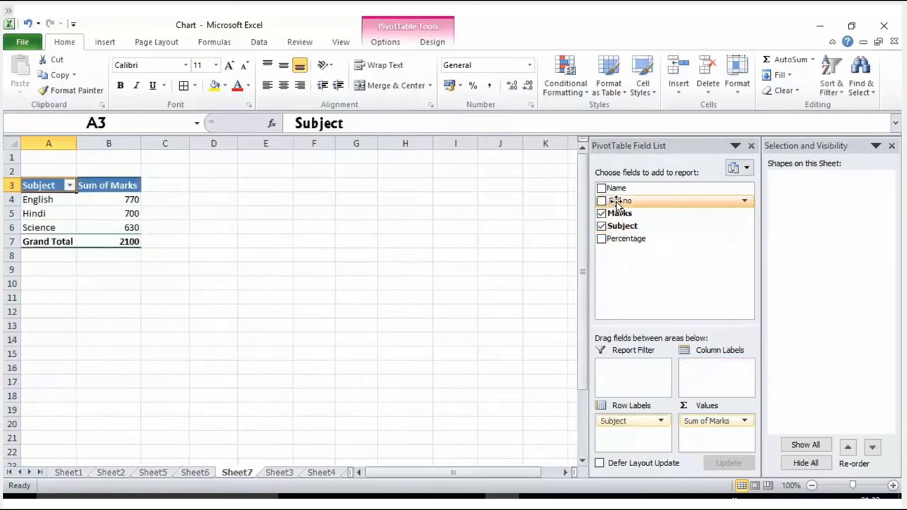
drag(617, 202, 707, 375)
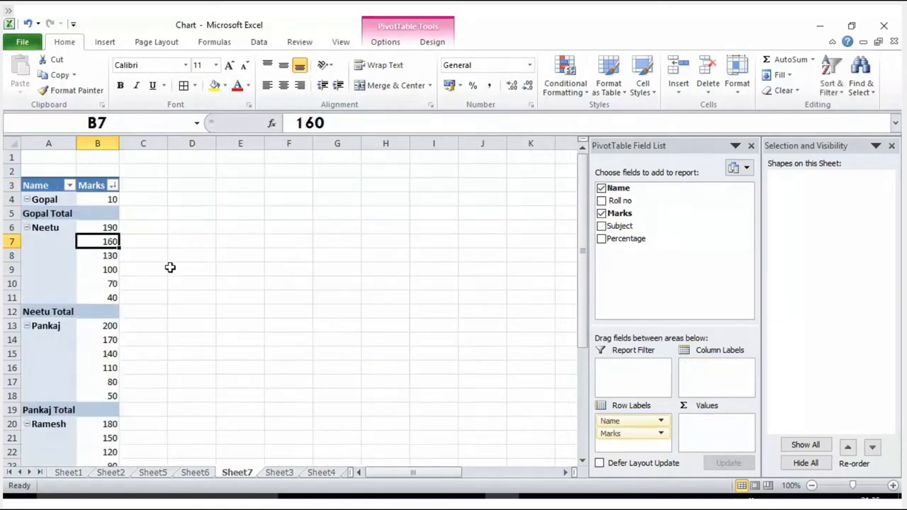
click(113, 185)
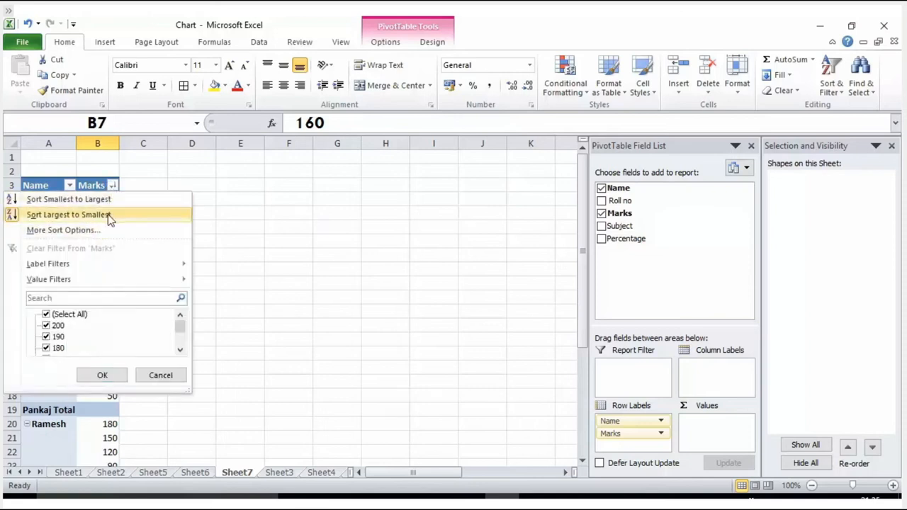
mouse_move(129, 265)
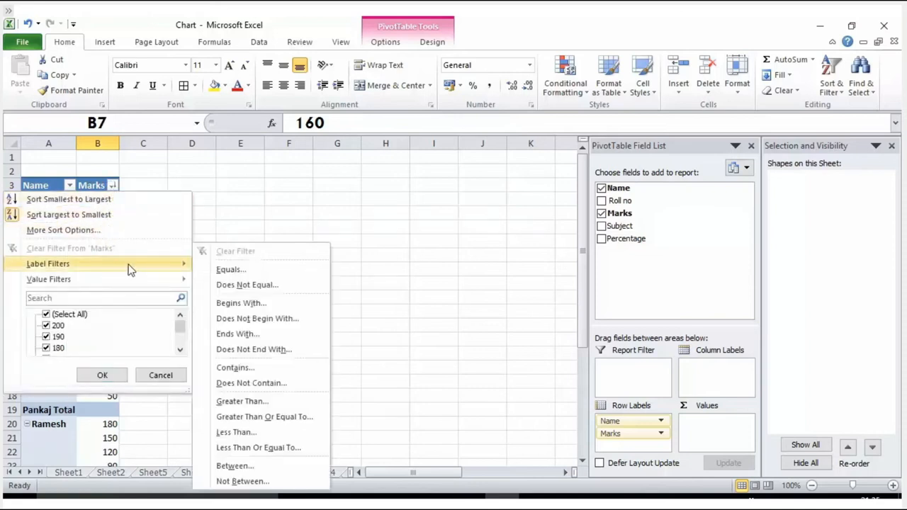
click(257, 182)
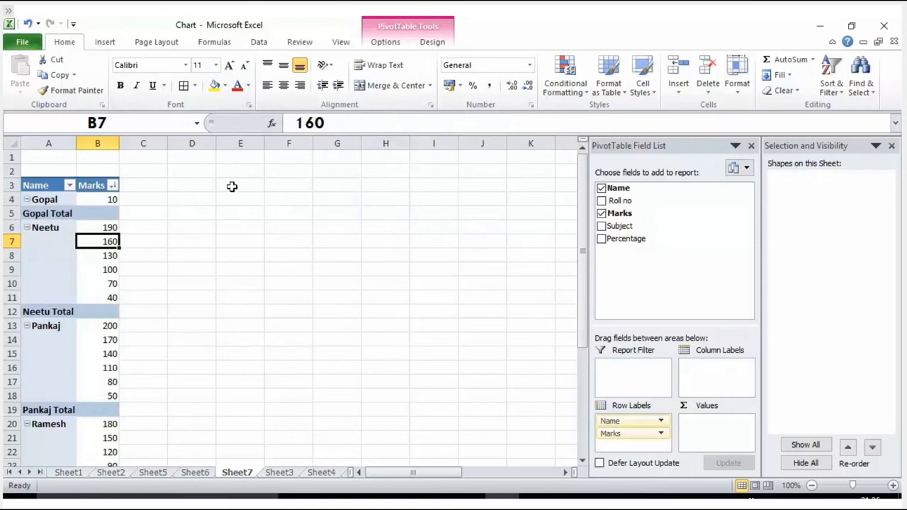
Try the percentage format on the marks in B6:B10 and apply the Number format instead
drag(93, 227, 109, 284)
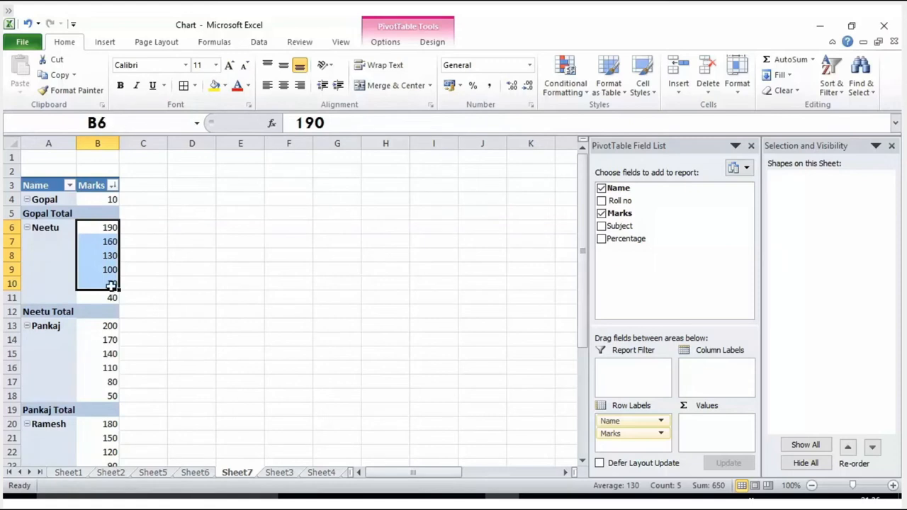
click(472, 85)
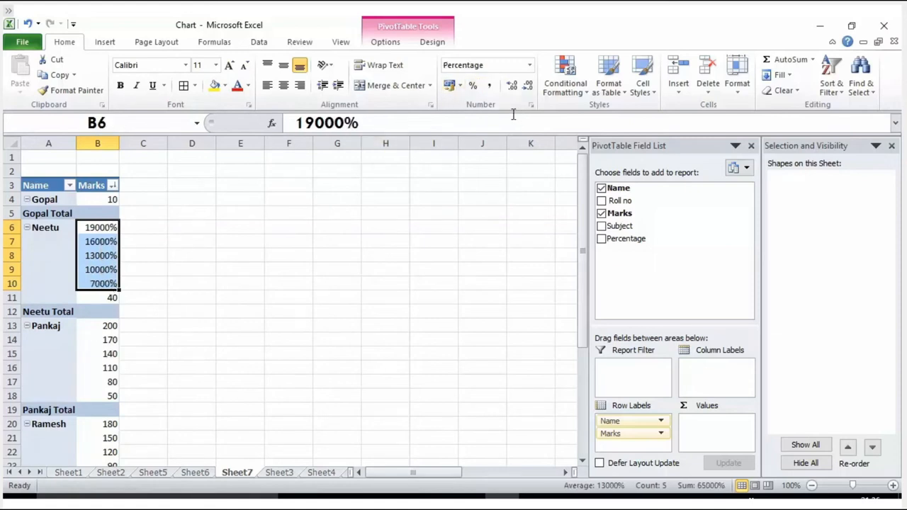
click(461, 88)
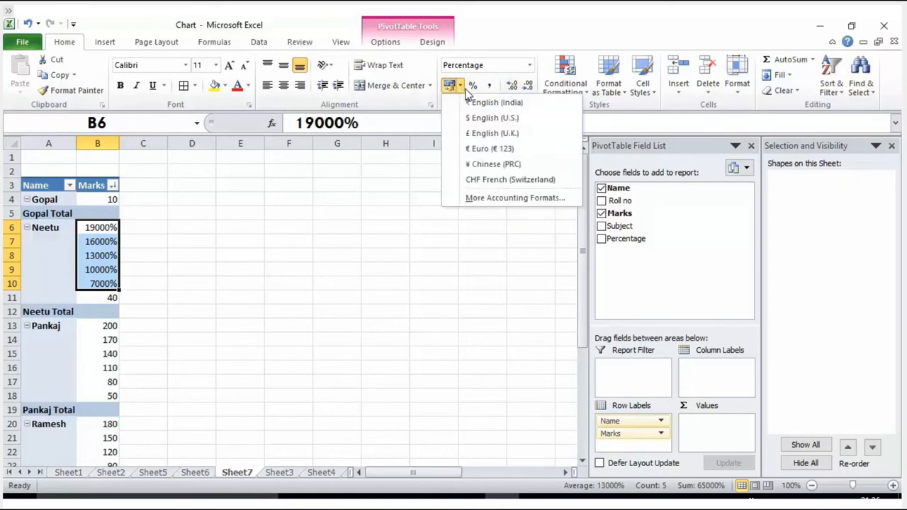
click(529, 64)
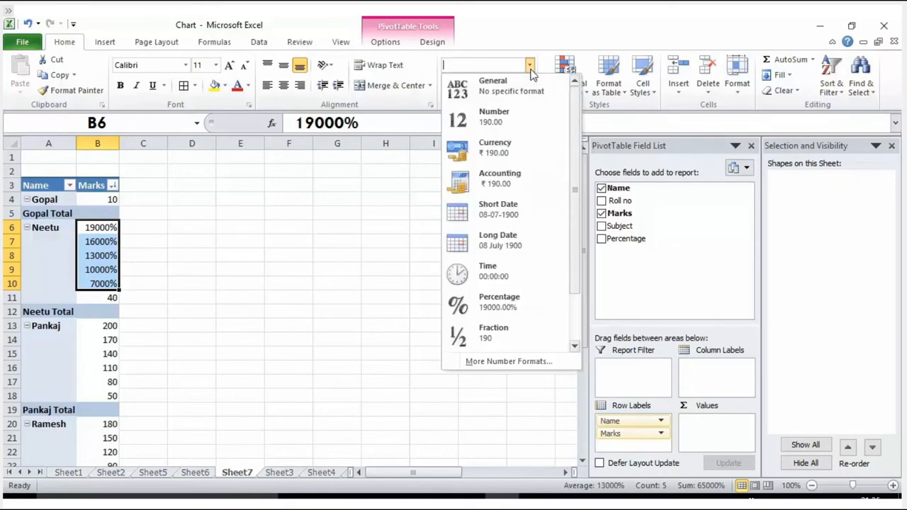
click(483, 118)
click(365, 214)
click(90, 255)
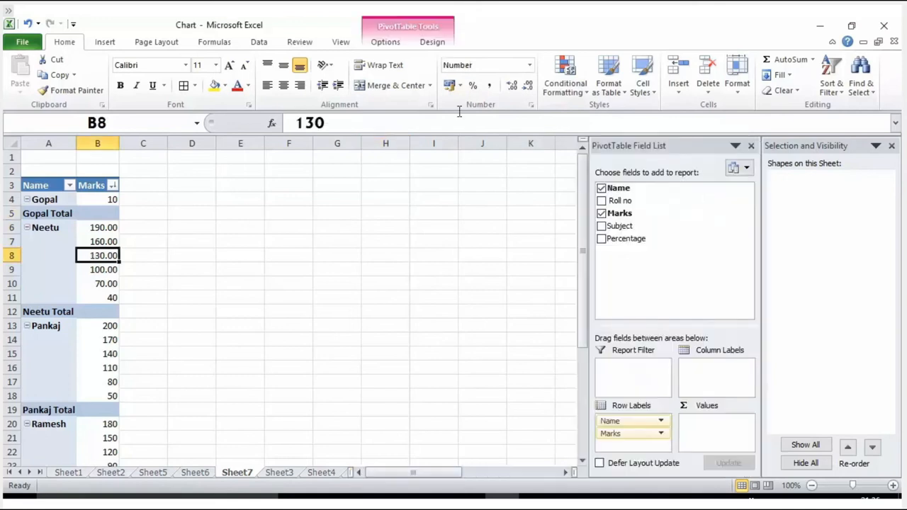
click(203, 473)
click(240, 473)
scroll(138, 266, down, 1)
scroll(119, 253, up, 1)
drag(105, 227, 120, 293)
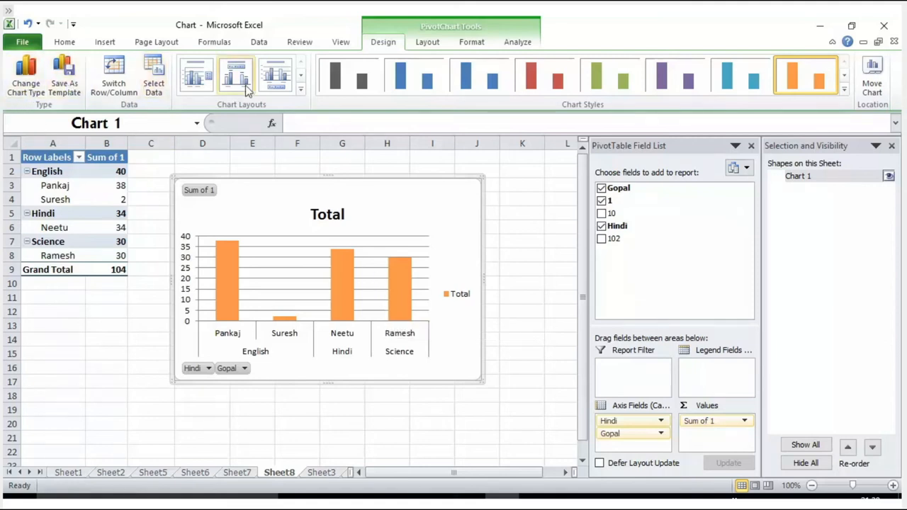
Apply the green column chart style to the PivotChart on Sheet8
click(545, 80)
click(598, 83)
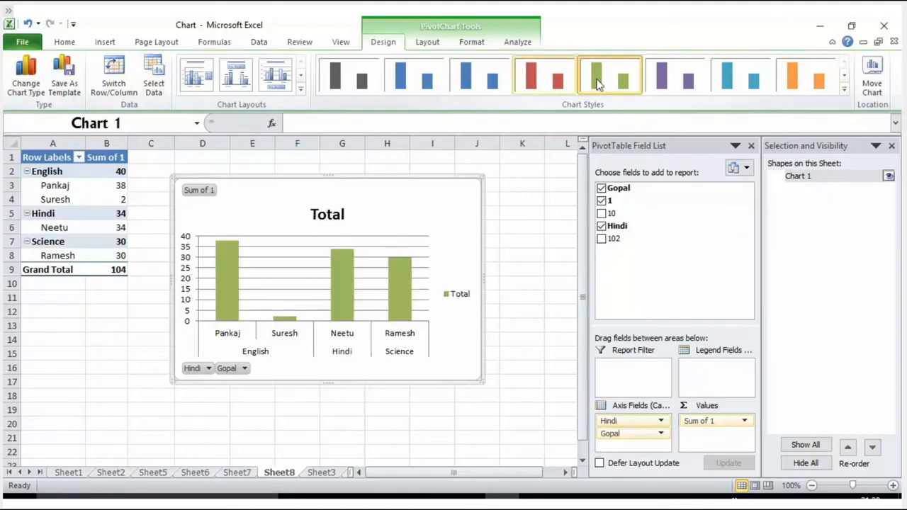
drag(58, 185, 96, 245)
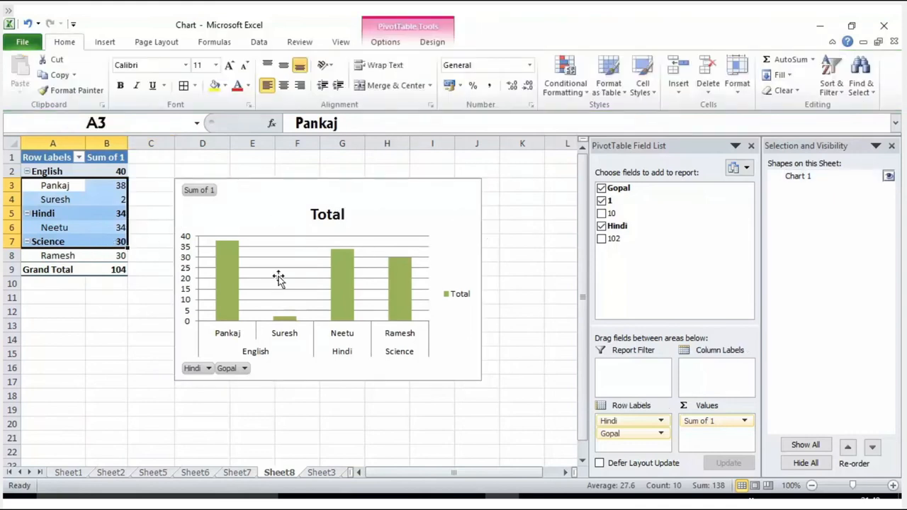
Move the PivotChart on Sheet8 farther away from the PivotTable, to span about columns E to J
click(314, 200)
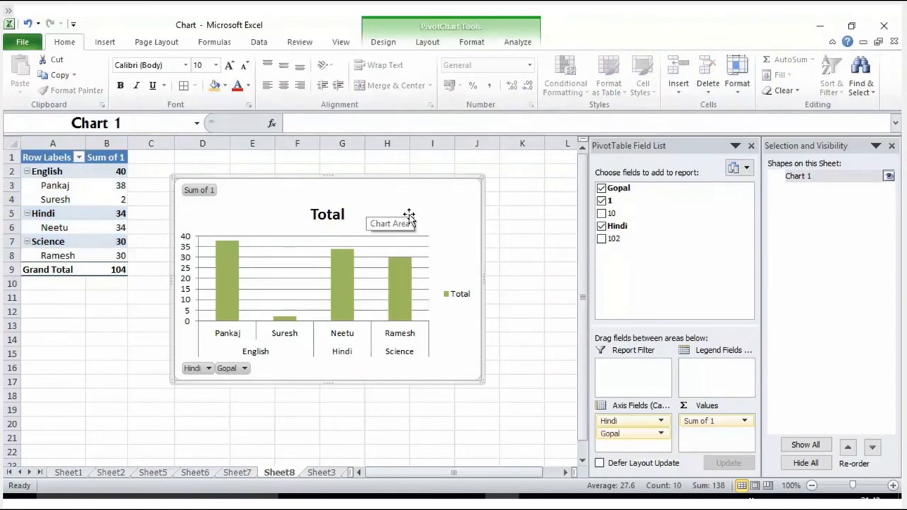
drag(182, 177, 182, 200)
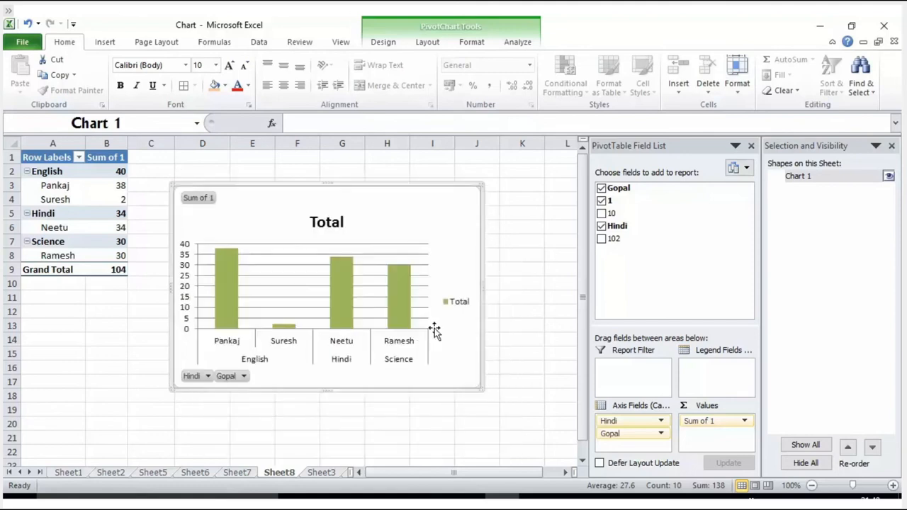
drag(357, 188, 422, 185)
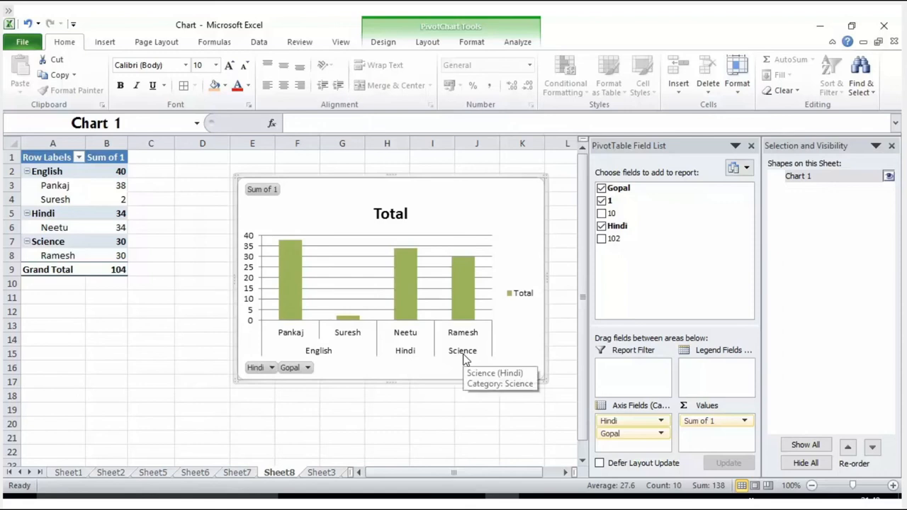
Add the fields 10 and 102 to the PivotChart's report
click(601, 214)
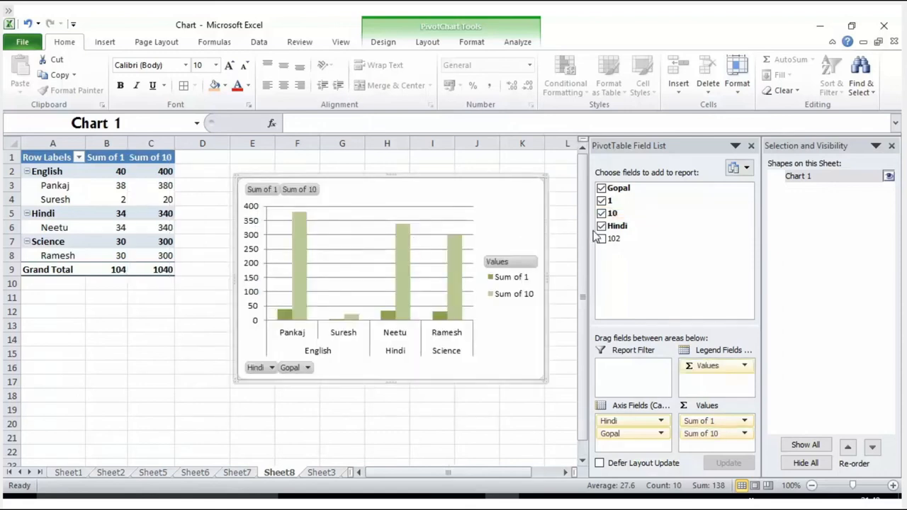
click(601, 239)
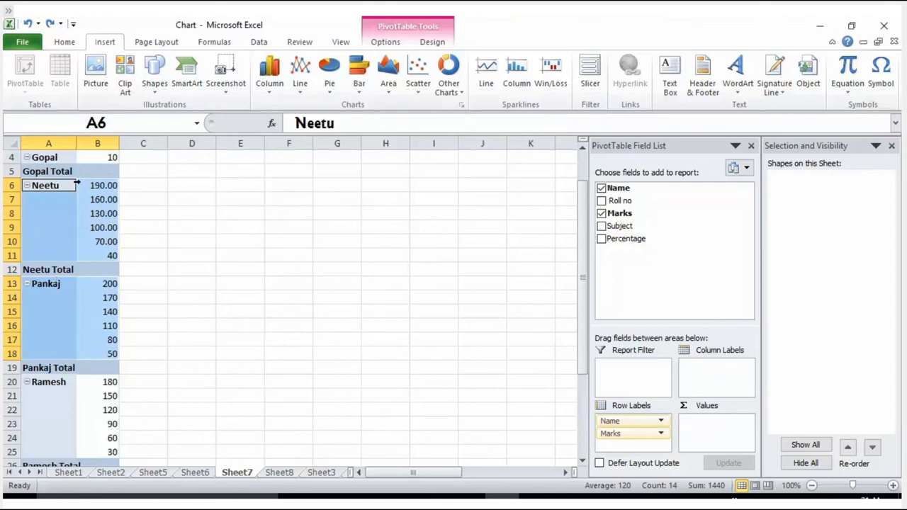
Open the Insert Slicers dialog for the Name and Marks PivotTable on Sheet7
click(591, 83)
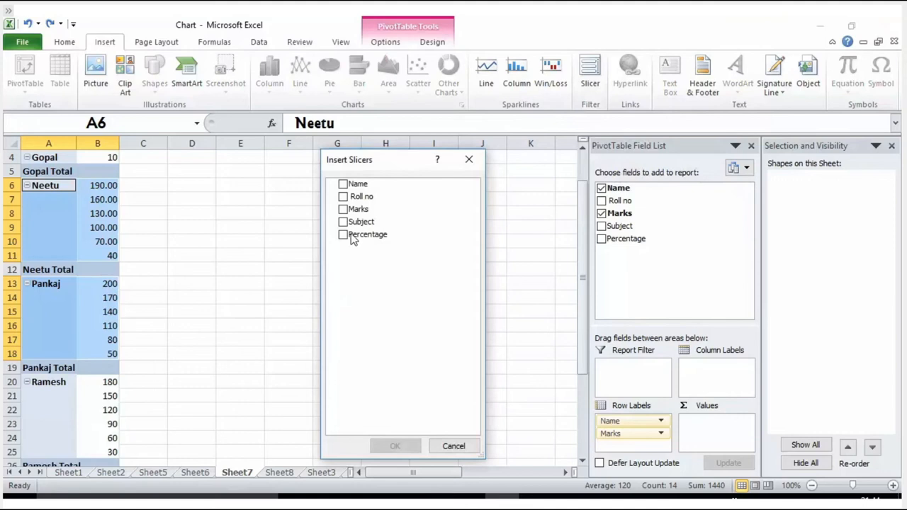
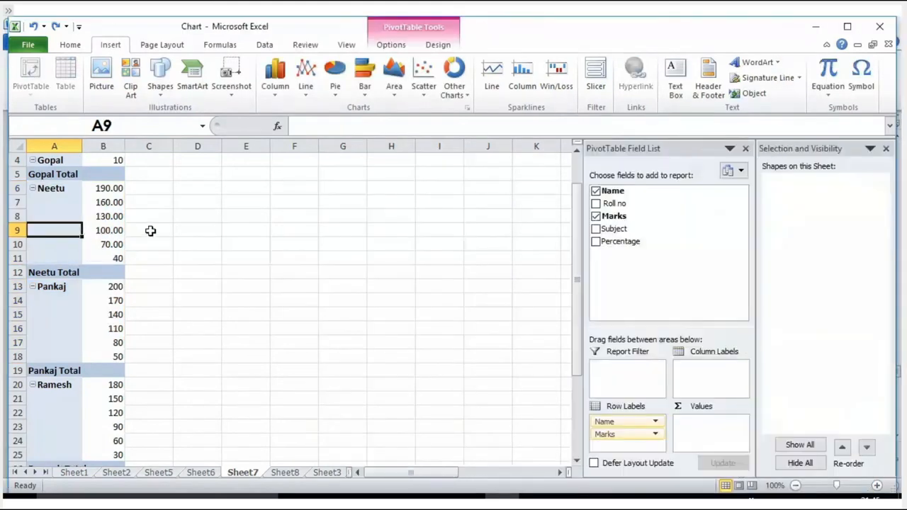
Insert a Subject slicer for the Name and Marks PivotTable and place it over about columns G to I, from row 6
drag(50, 187, 112, 257)
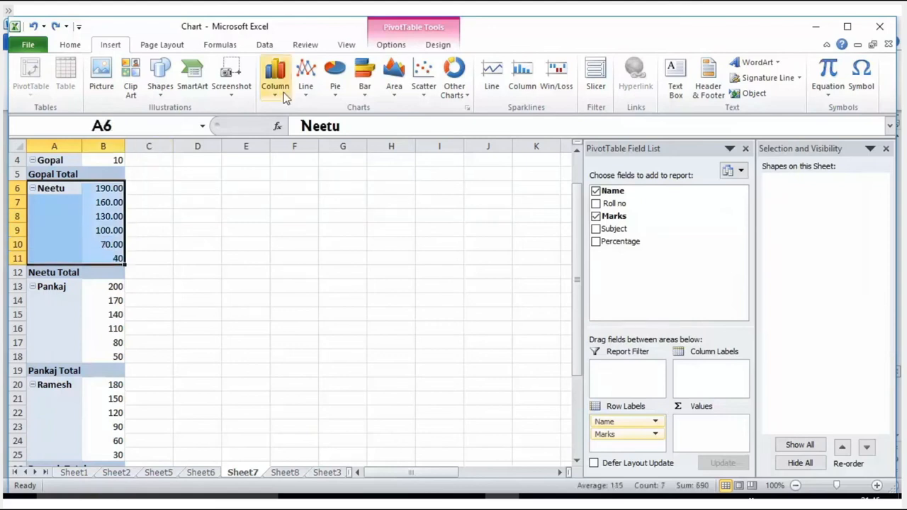
click(389, 47)
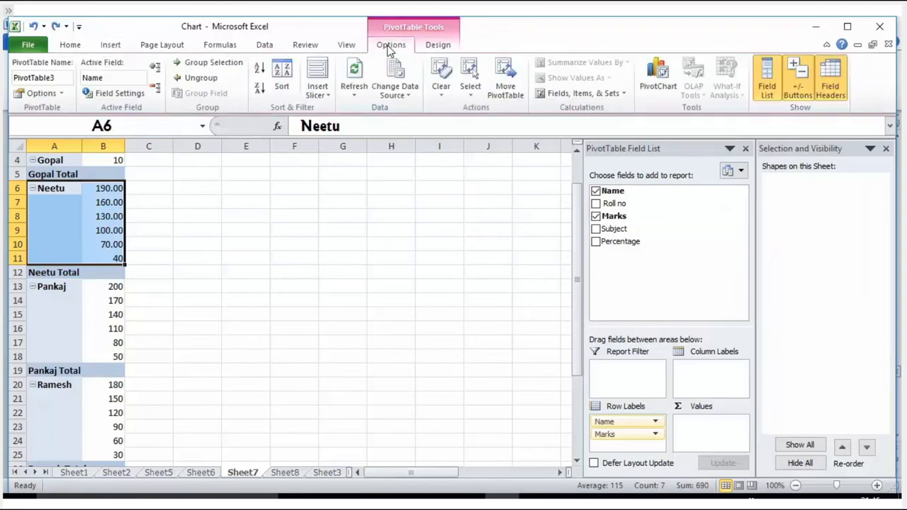
click(398, 200)
click(71, 228)
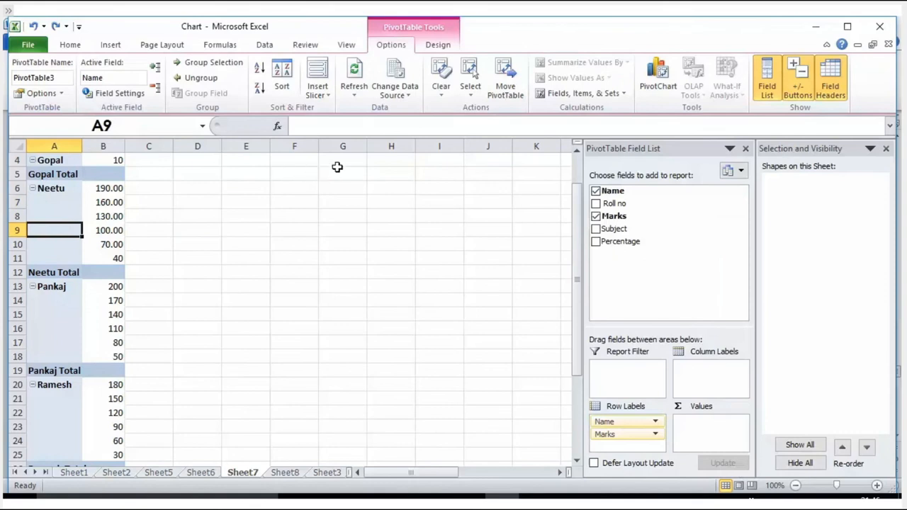
click(112, 44)
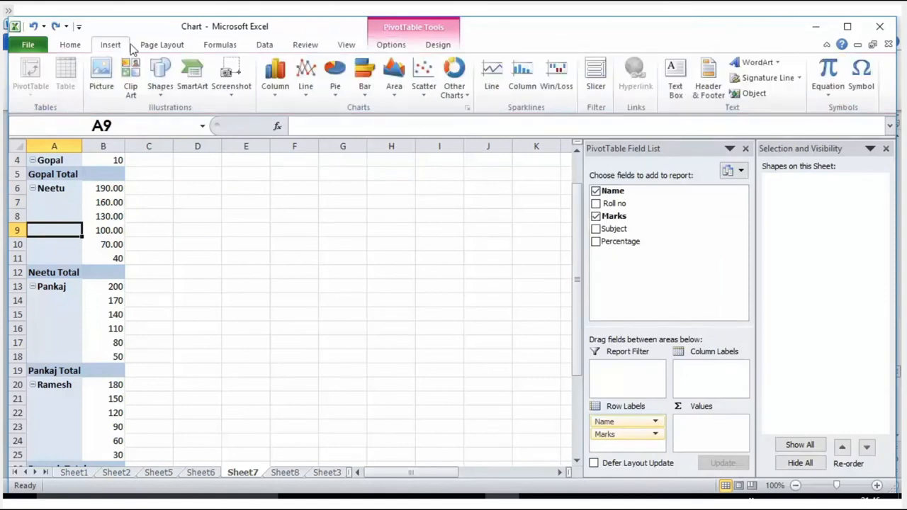
click(596, 87)
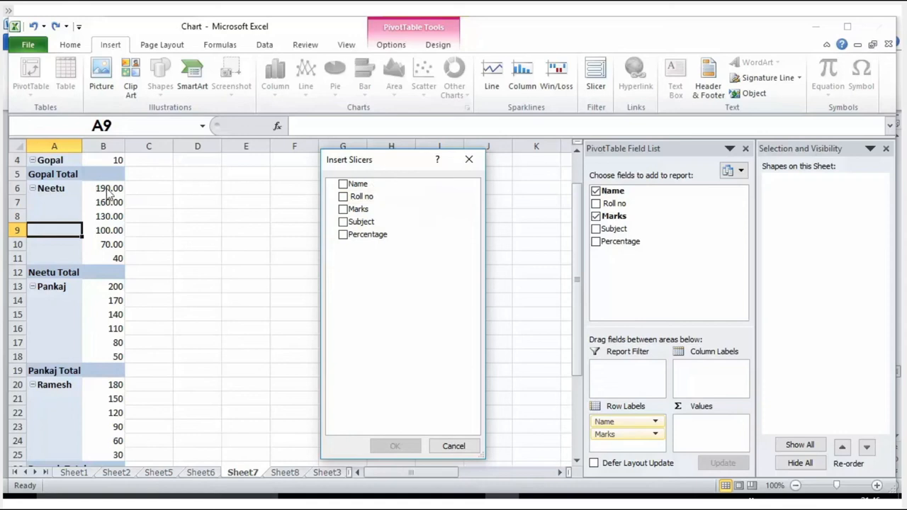
click(343, 223)
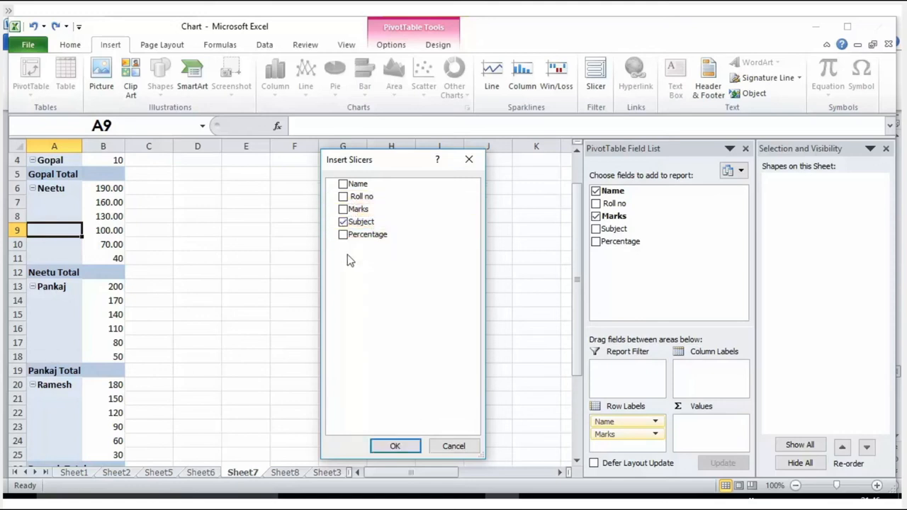
click(395, 446)
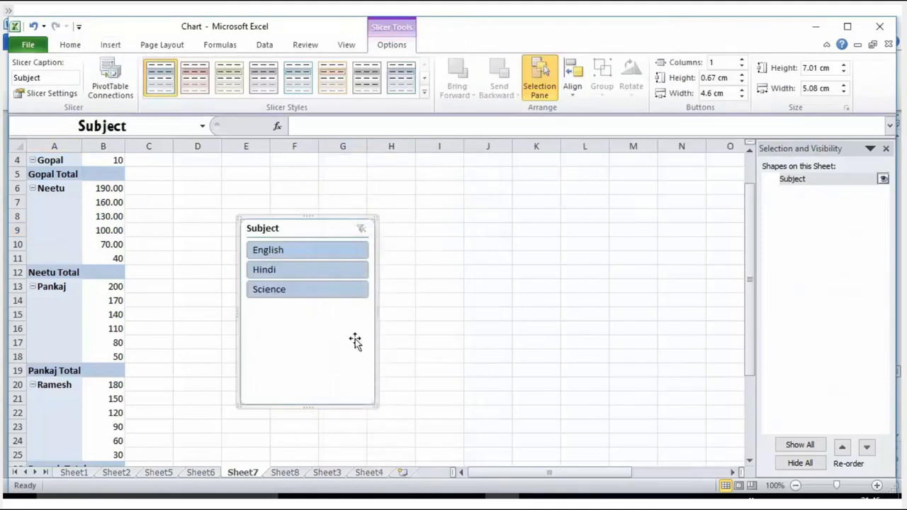
drag(314, 218, 386, 182)
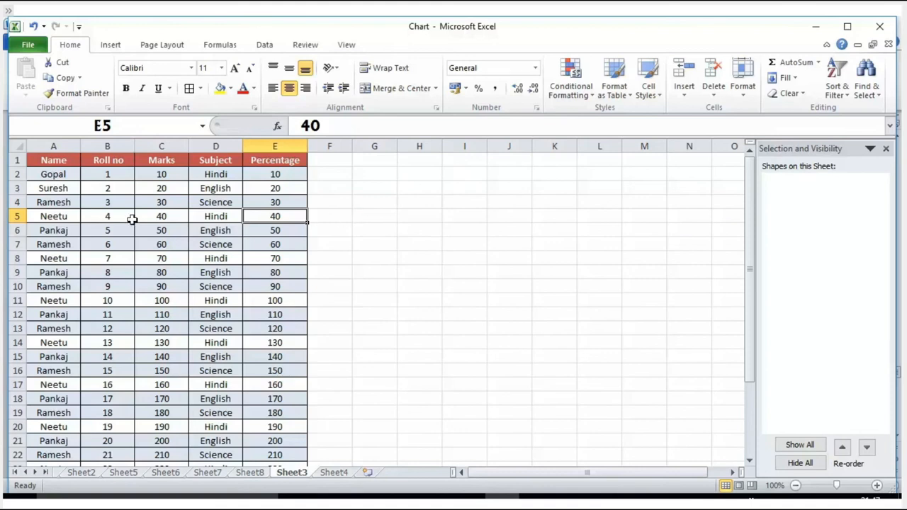
Apply a three-colour scale to A1:E22 on Sheet3, shading low values green, middle values yellow and high values red
click(41, 160)
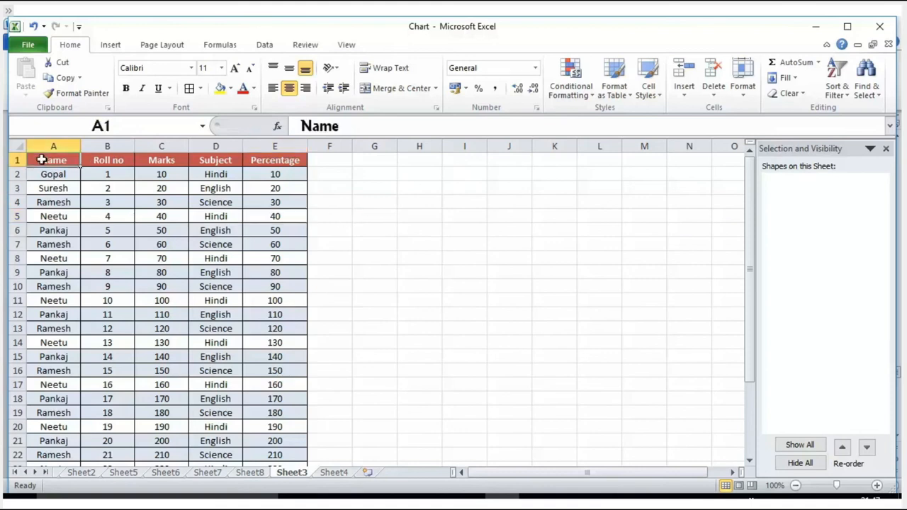
drag(41, 161, 271, 433)
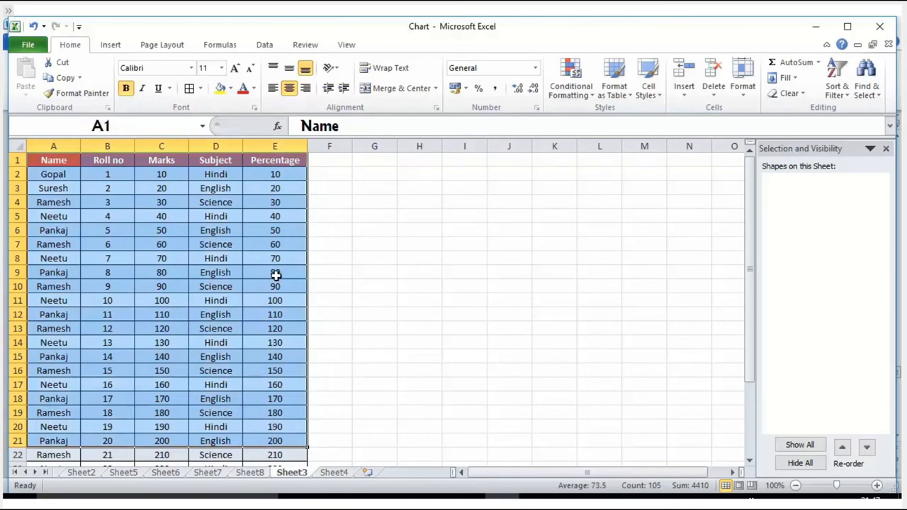
drag(43, 160, 277, 455)
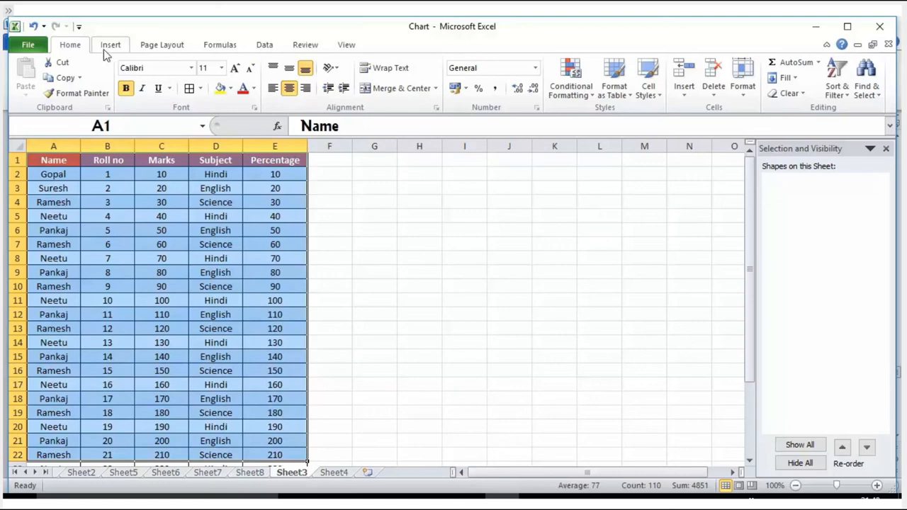
click(593, 95)
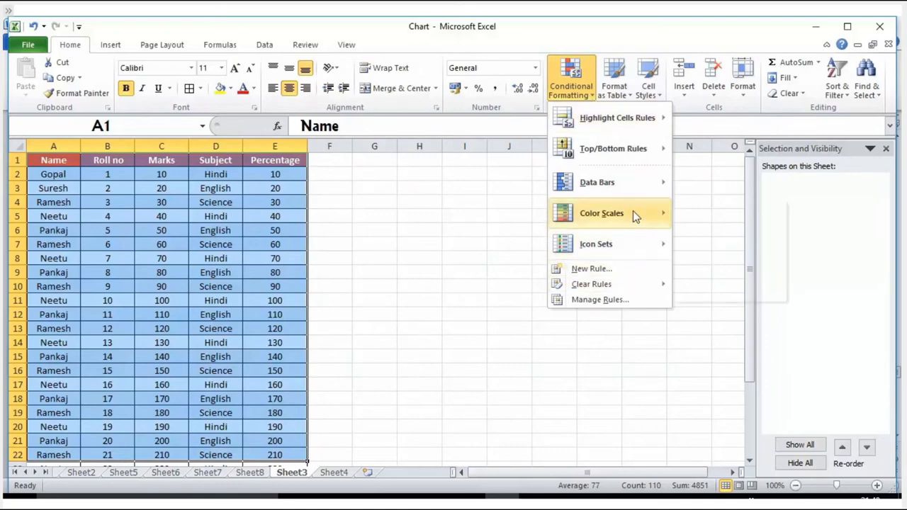
mouse_move(633, 211)
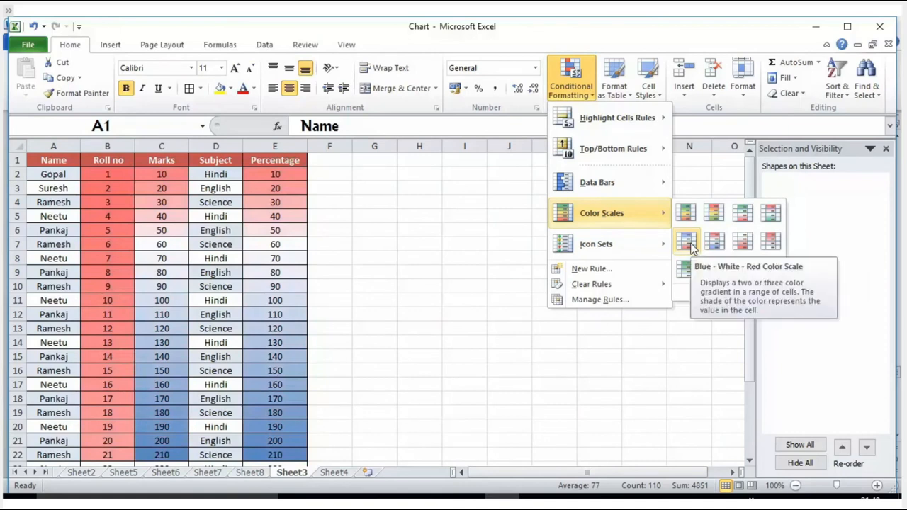
click(719, 215)
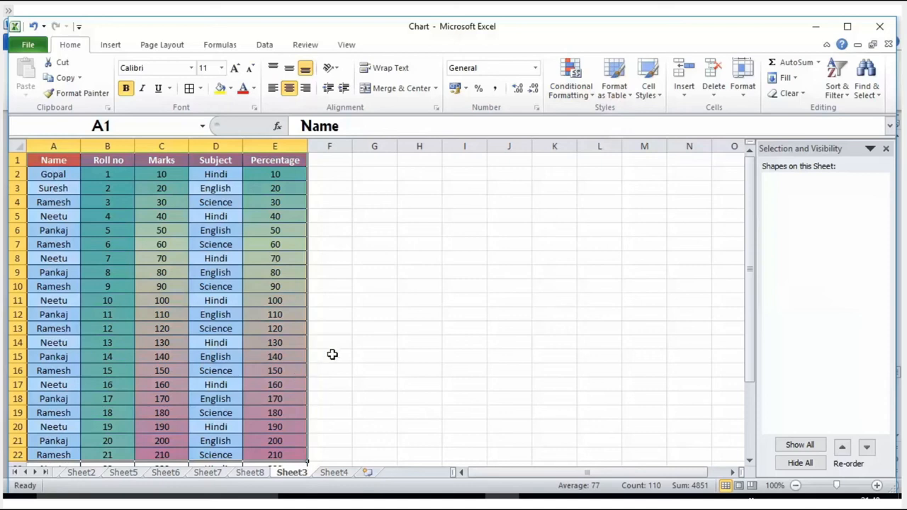
click(419, 300)
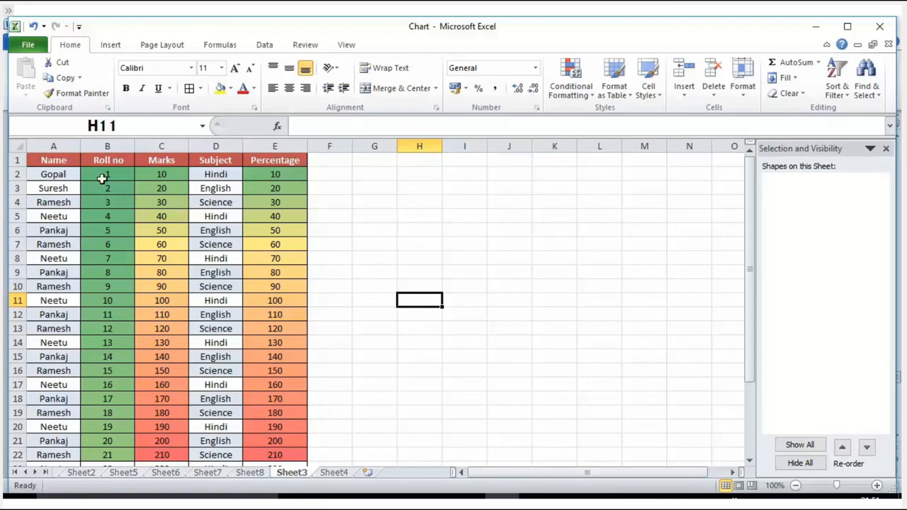
Add filters to the student table's header row, view the Marks and Subject filter options, and remove the filters
drag(103, 173, 209, 357)
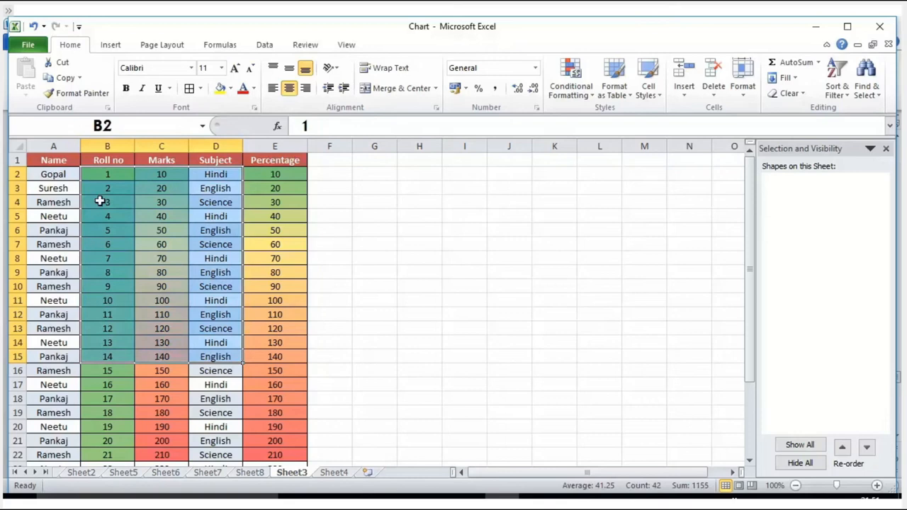
click(112, 161)
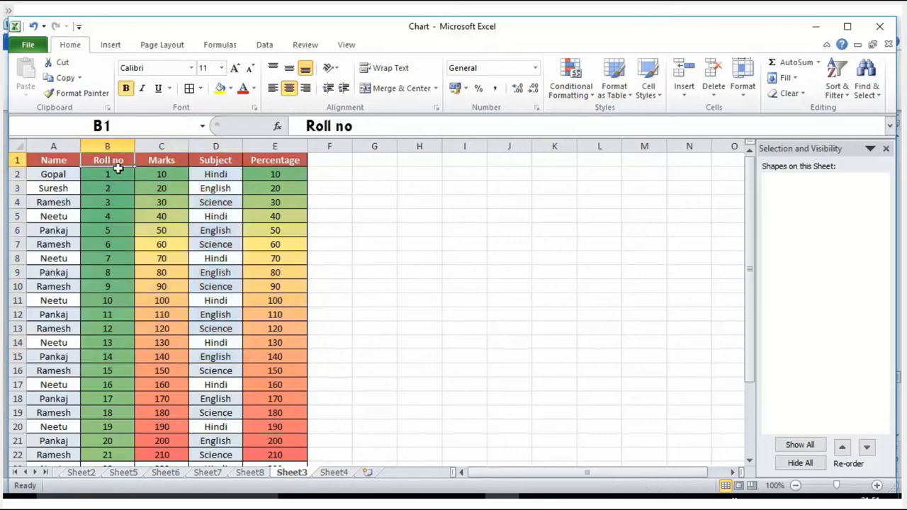
key(ctrl+shift+l)
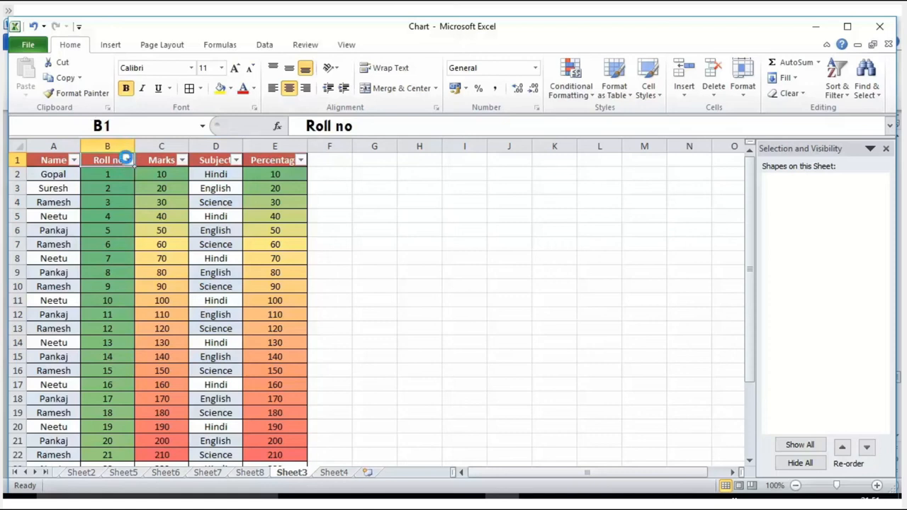
click(128, 160)
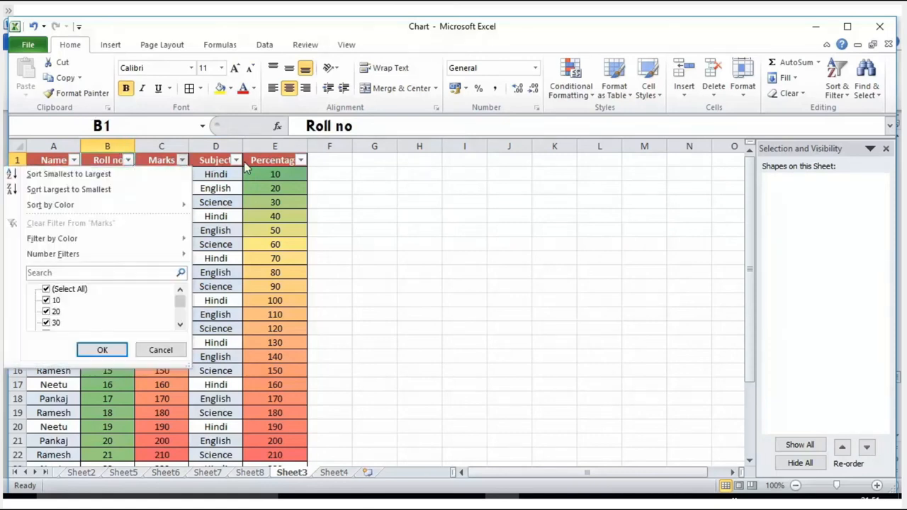
click(237, 161)
click(237, 161)
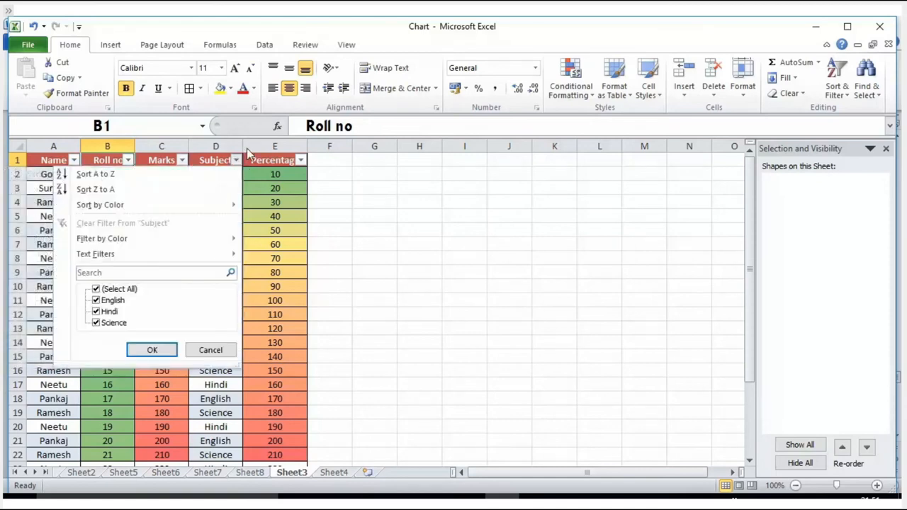
click(248, 153)
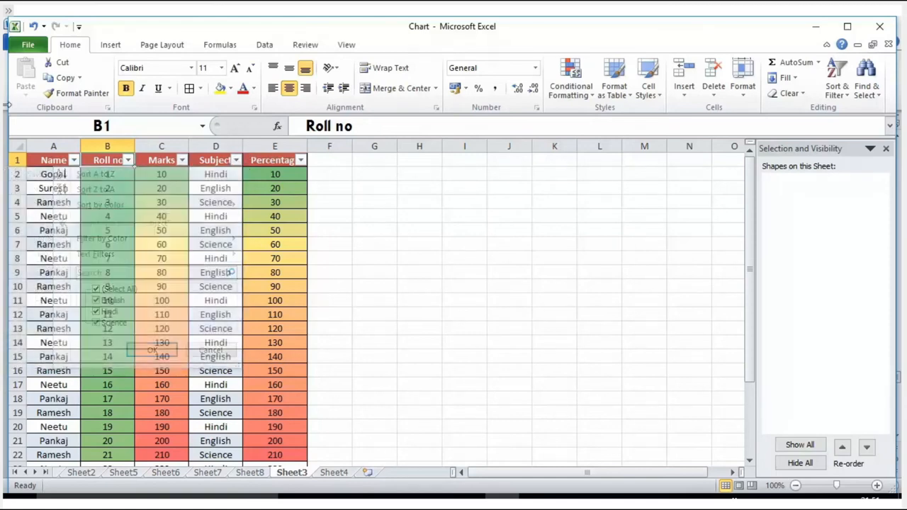
key(ctrl+shift+l)
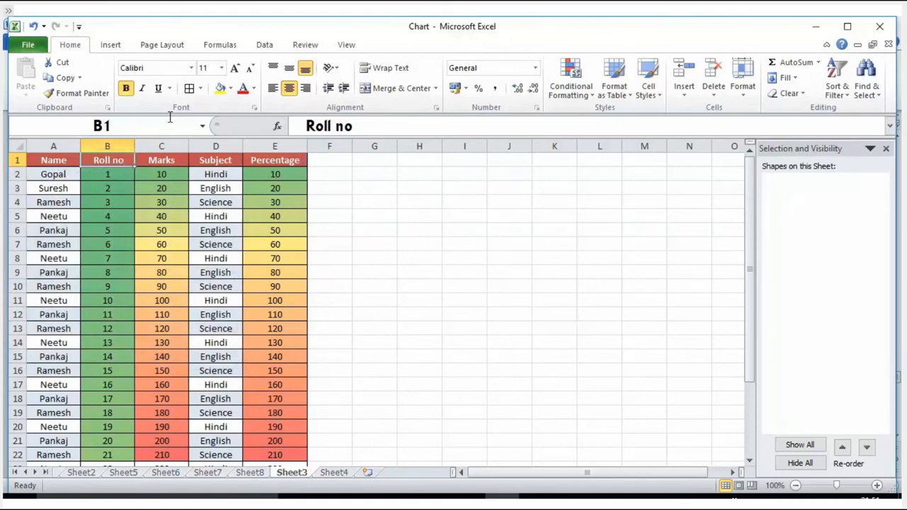
Run Remove Duplicates on the whole of Sheet3, comparing all columns without treating the first row as headers
click(16, 146)
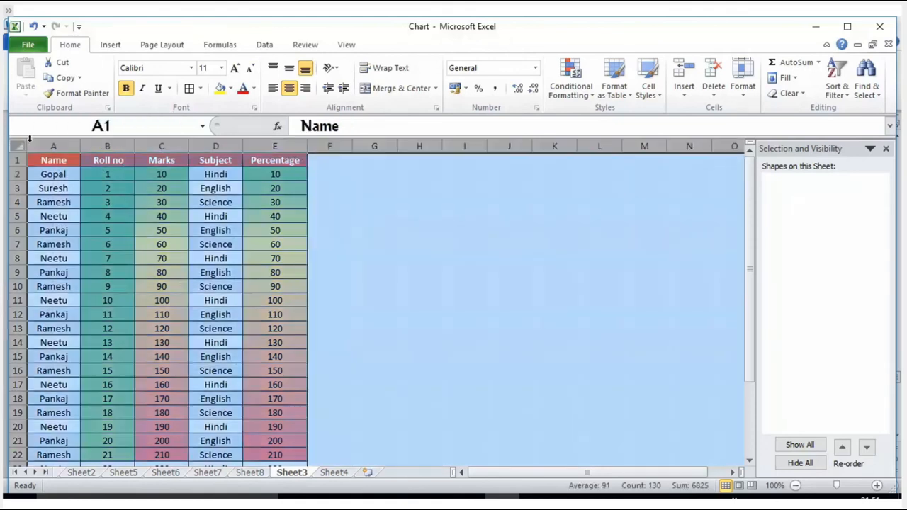
click(273, 47)
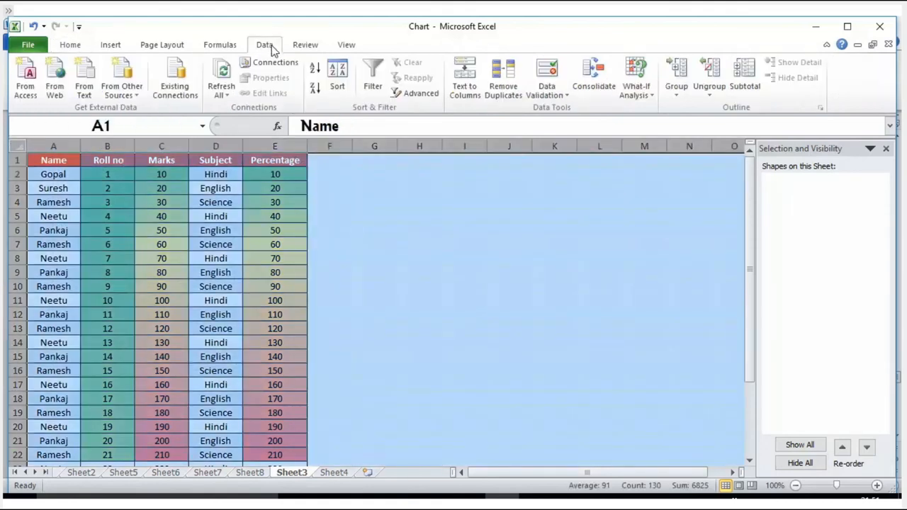
click(503, 84)
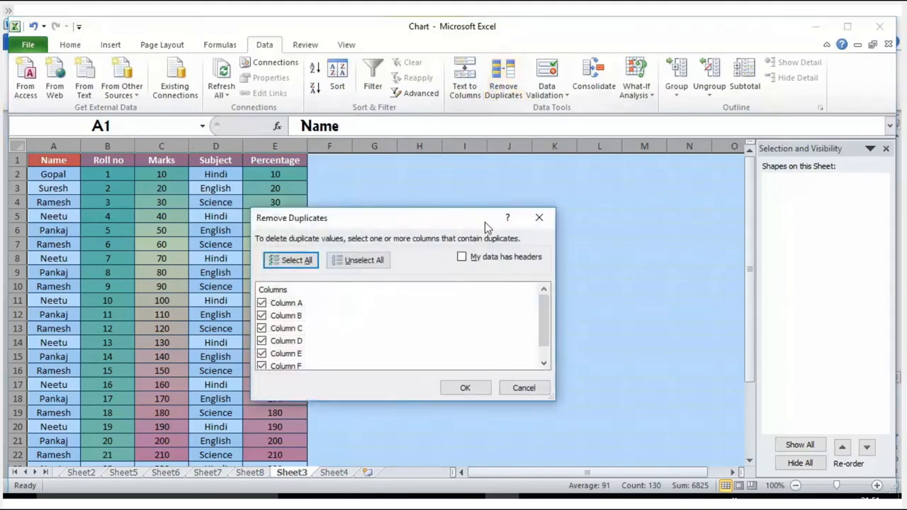
click(474, 385)
click(448, 297)
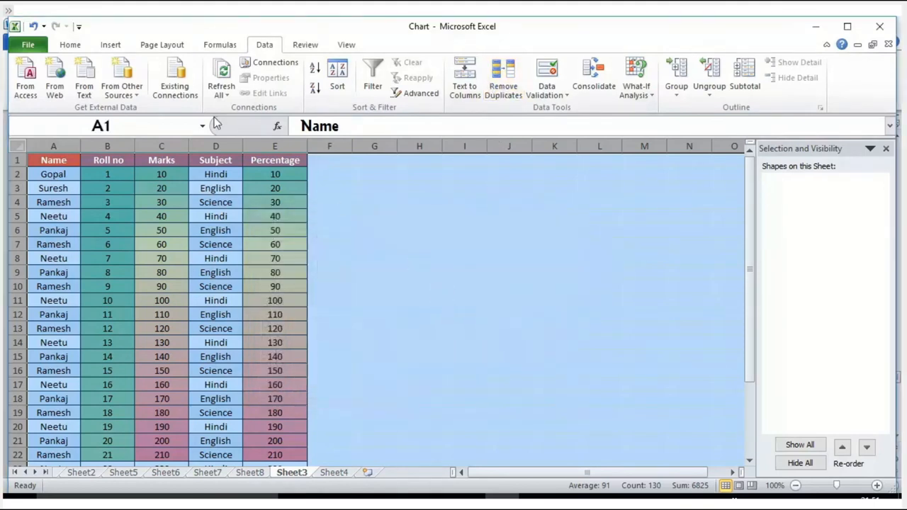
Highlight duplicate values across Sheet3 with Light Red Fill with Dark Red Text
click(70, 45)
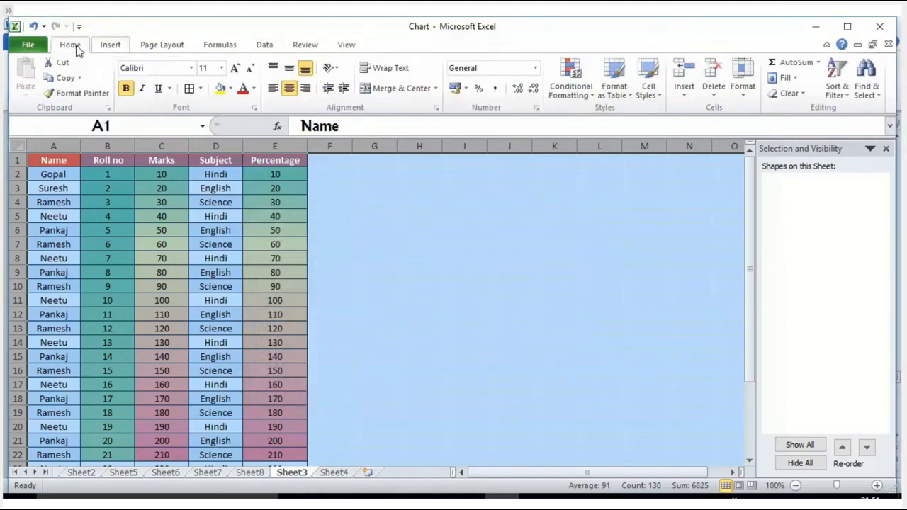
click(586, 97)
mouse_move(606, 131)
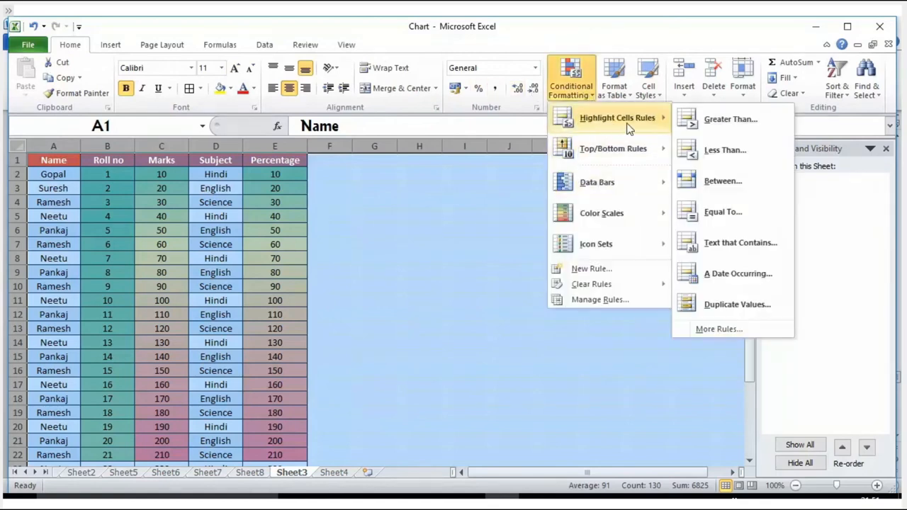
click(726, 305)
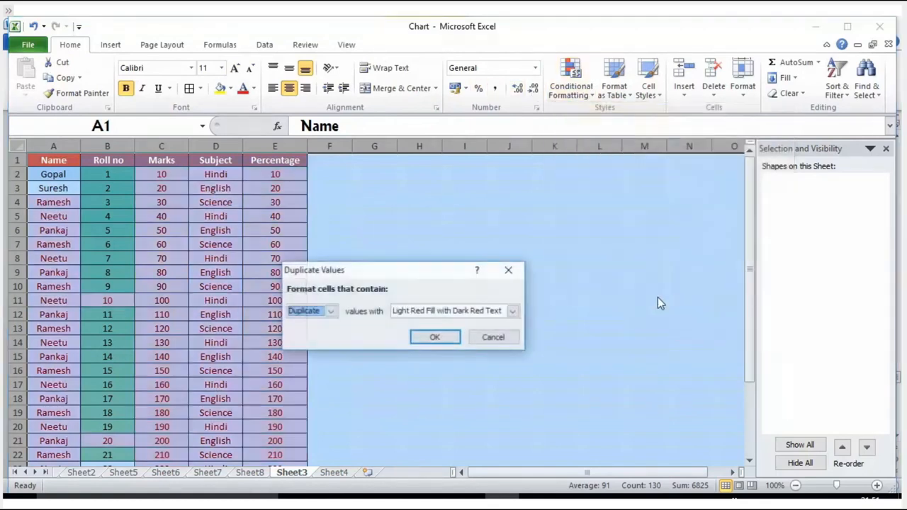
click(435, 338)
click(100, 304)
click(99, 442)
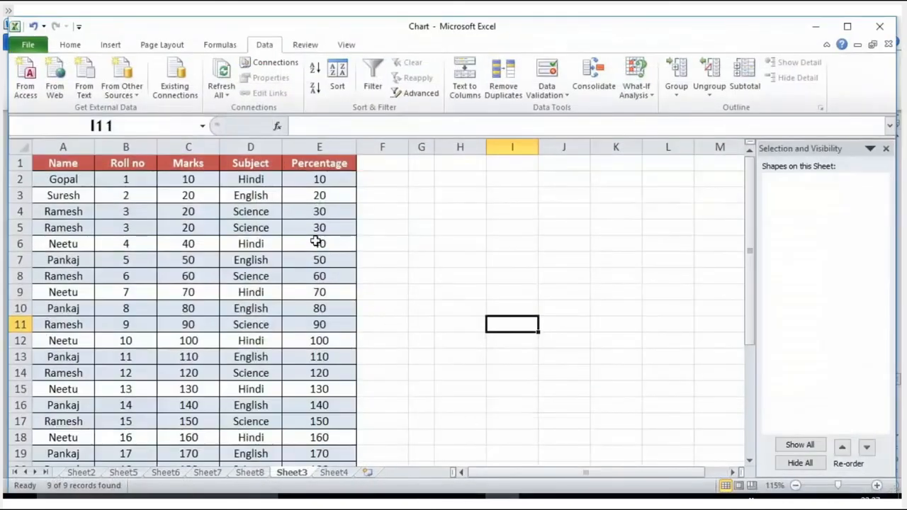
Use Advanced Filter on list range A1:E11 with criteria range A1:E19 to copy unique records only to Sheet3 cell H4
drag(53, 164, 339, 422)
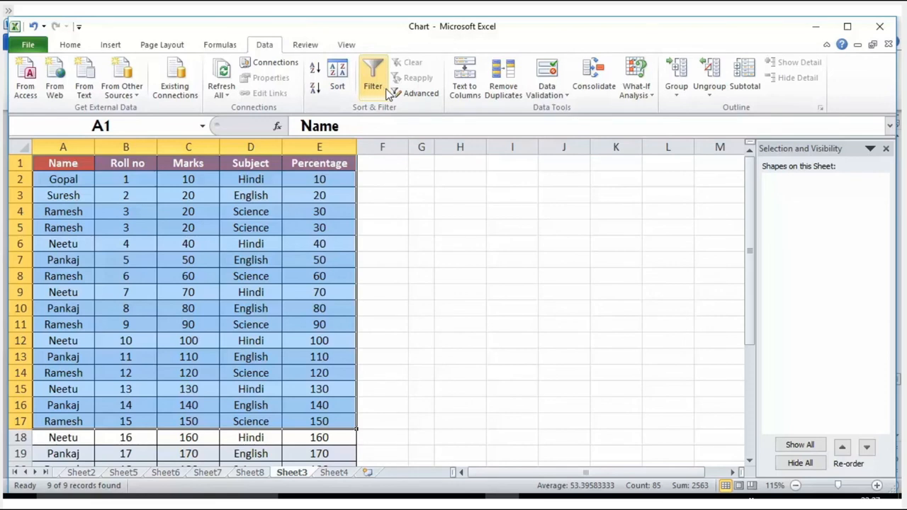
click(408, 97)
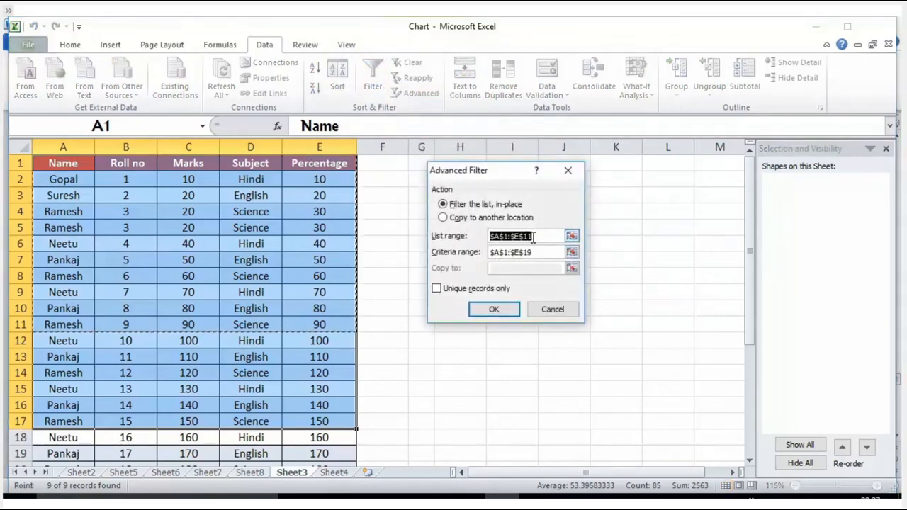
click(460, 205)
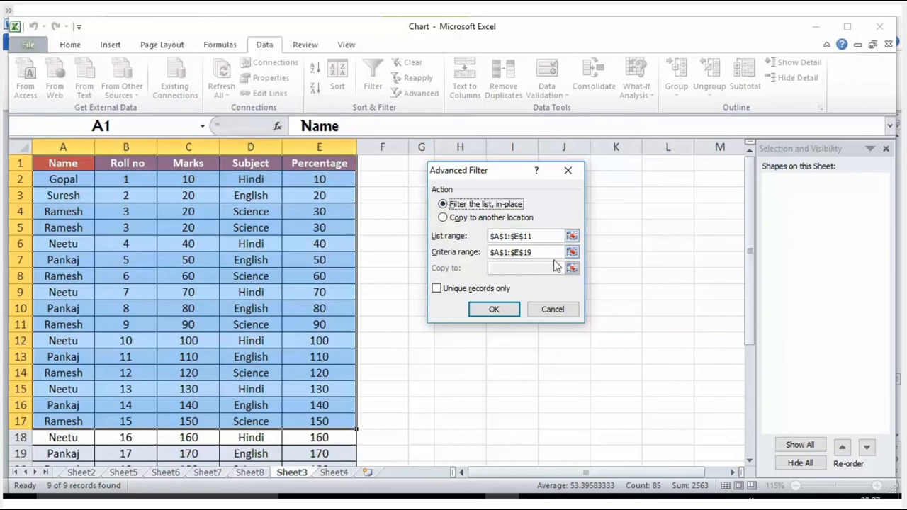
click(482, 218)
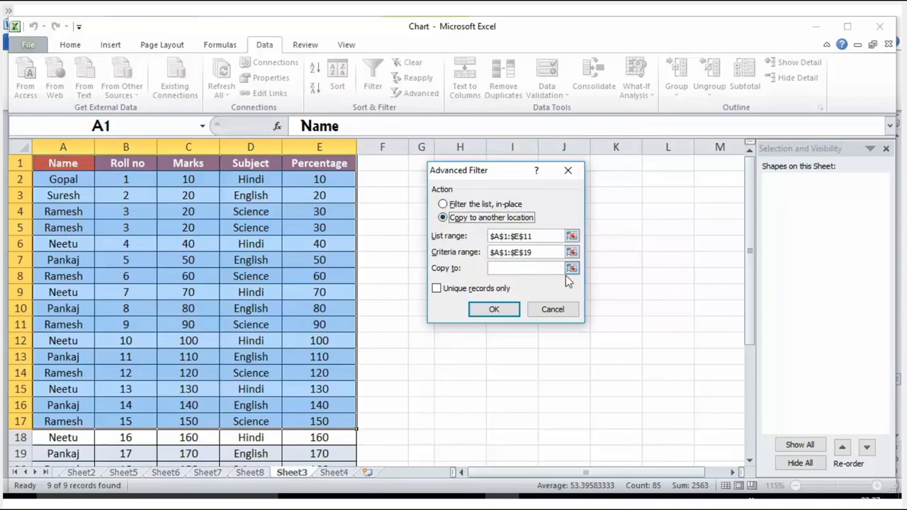
click(573, 269)
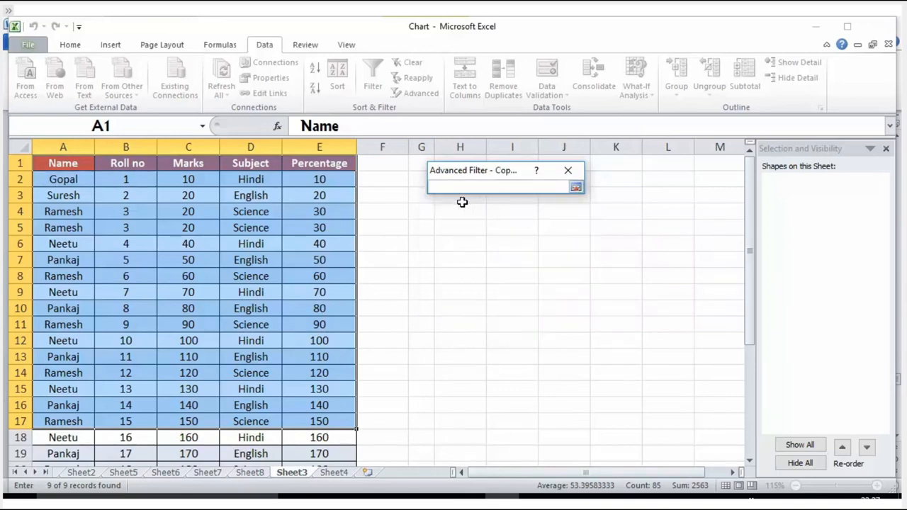
click(461, 211)
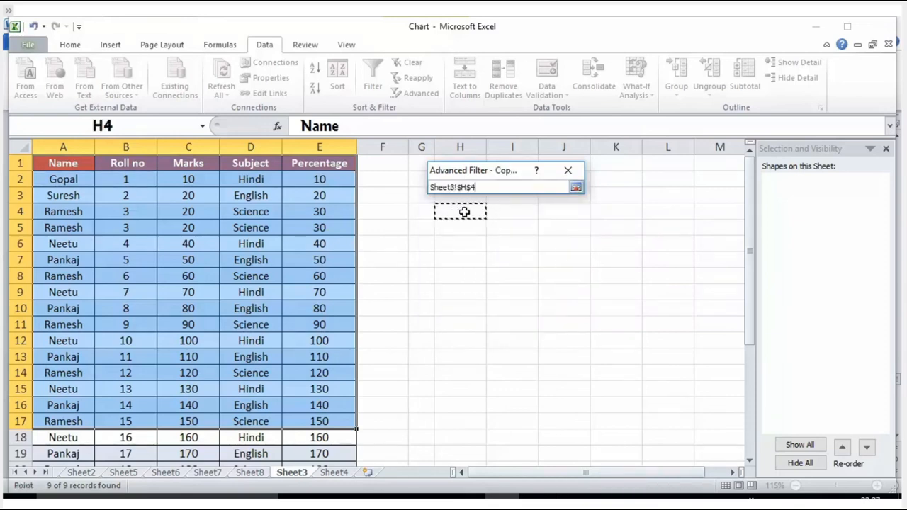
key(Return)
click(438, 289)
click(447, 293)
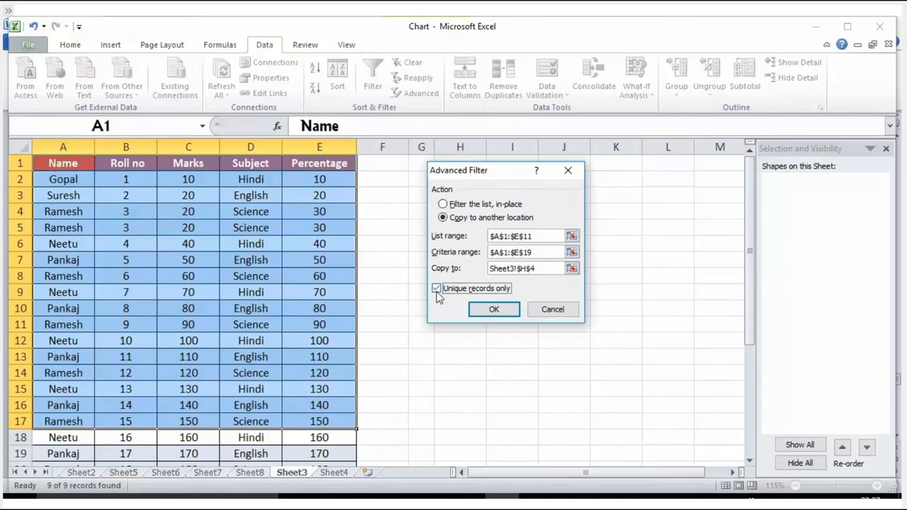
click(485, 309)
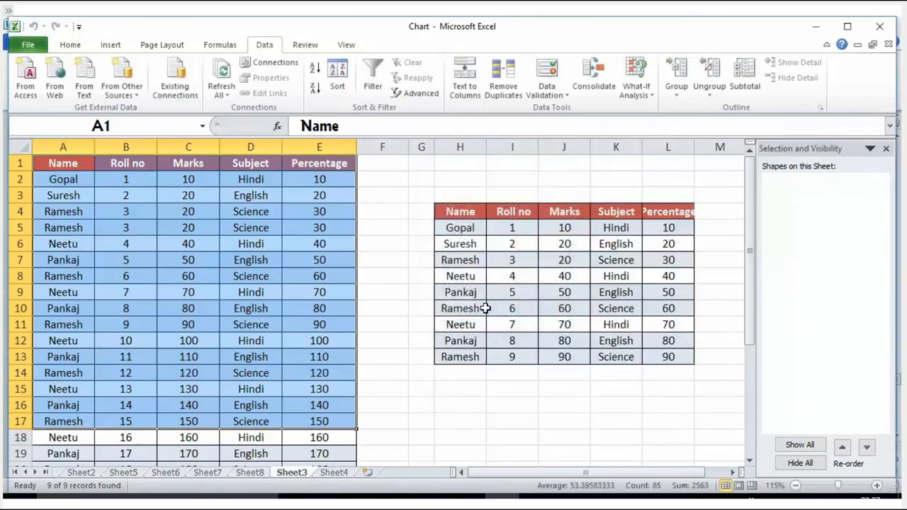
Compare the extracted unique records in H4:L13 with the source student table
drag(447, 210, 668, 356)
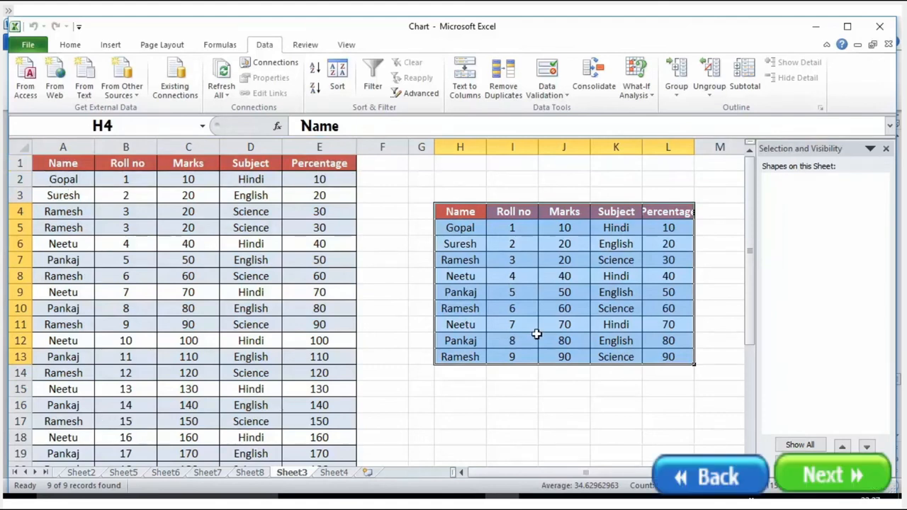
drag(54, 164, 331, 342)
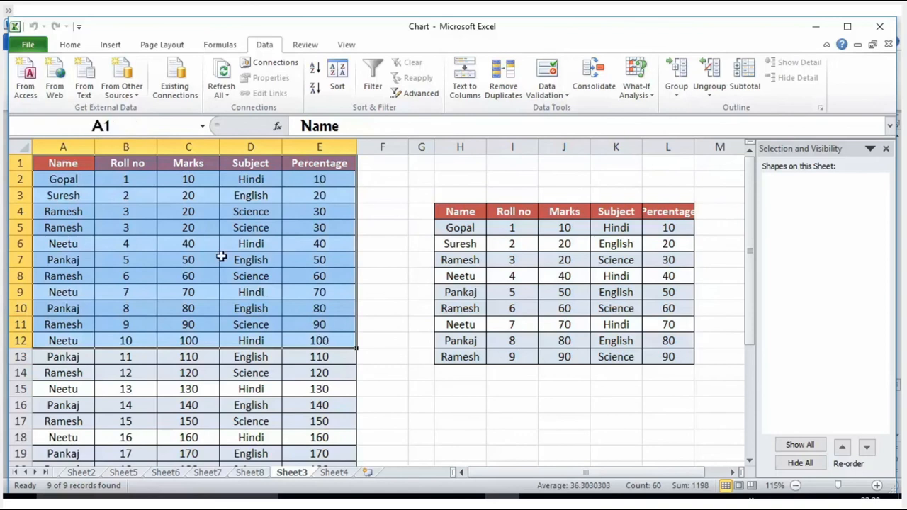
click(18, 145)
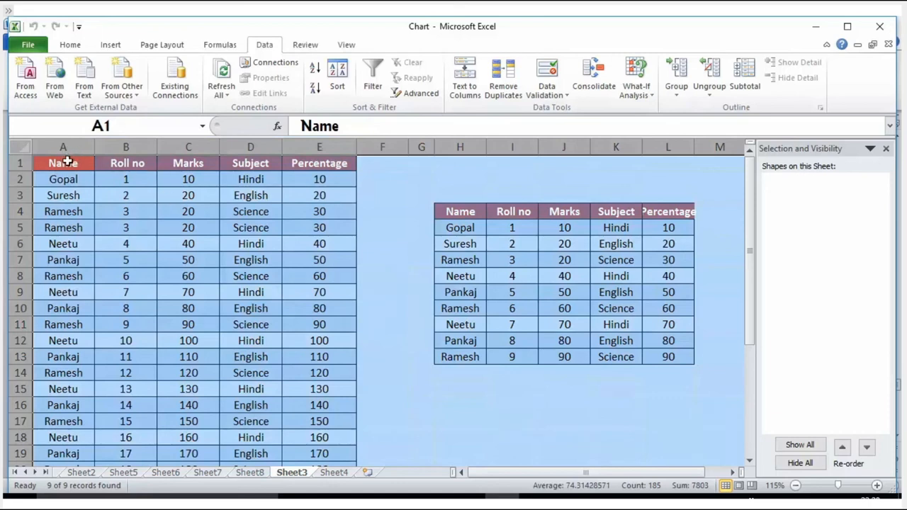
Remove duplicates from A1:E19, comparing all five columns and treating the first row as headers
drag(42, 162, 348, 454)
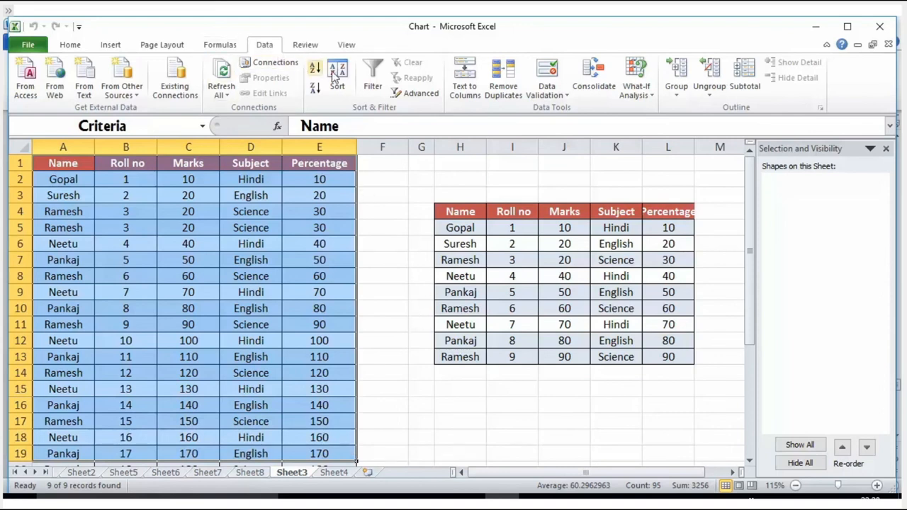
click(500, 90)
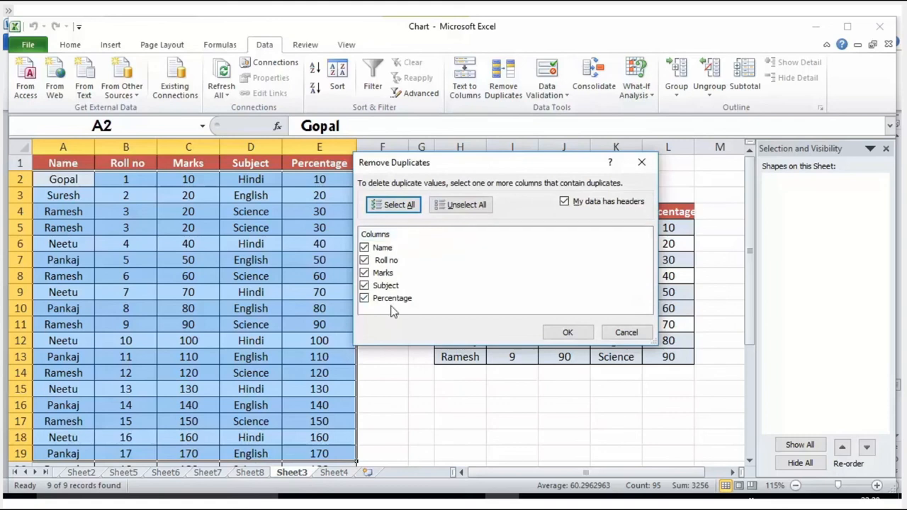
click(565, 332)
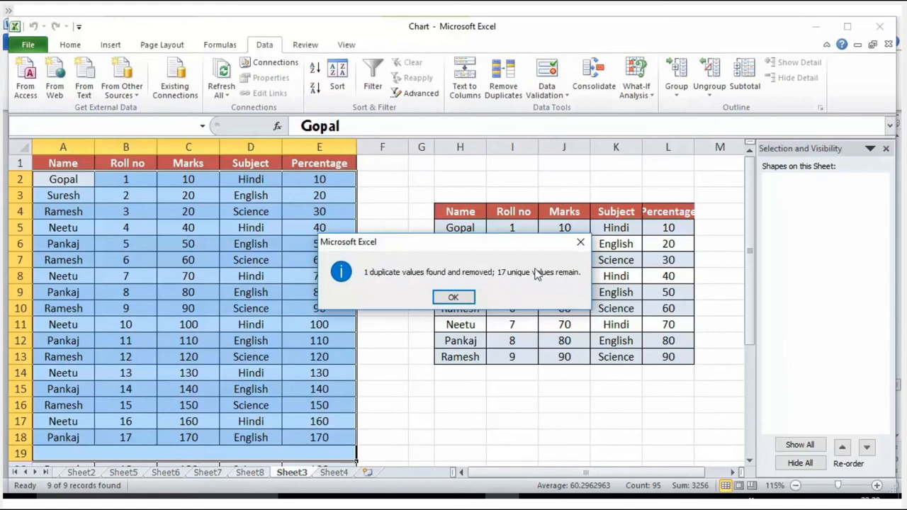
click(454, 296)
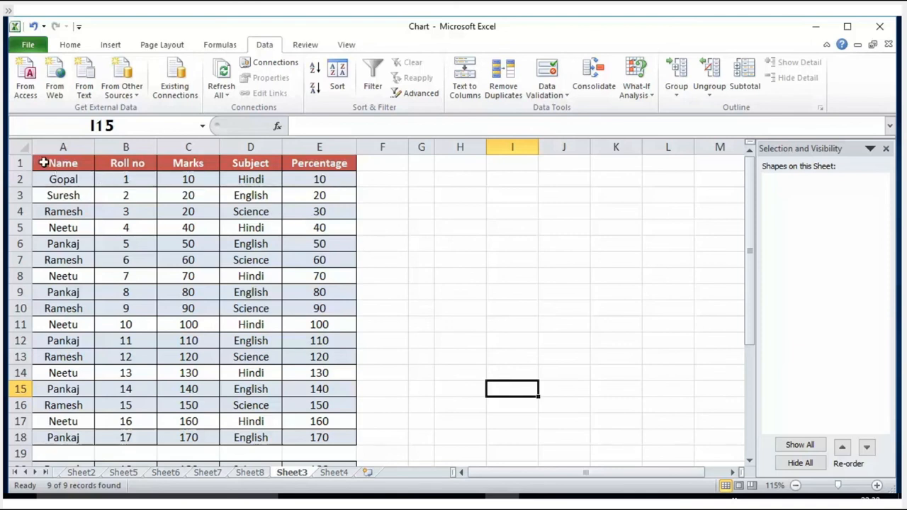
Highlight duplicate values in A1:E18 with Light Red Fill with Dark Red Text
click(43, 163)
drag(43, 163, 330, 438)
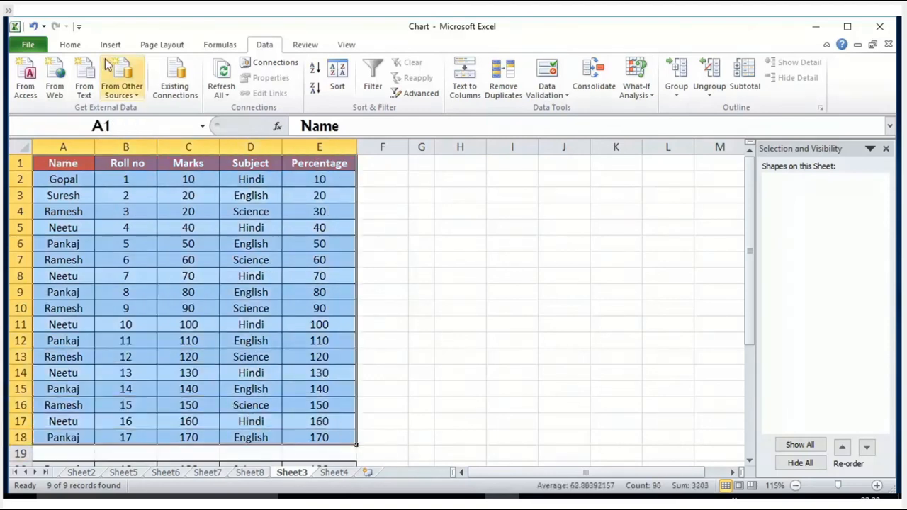
click(70, 44)
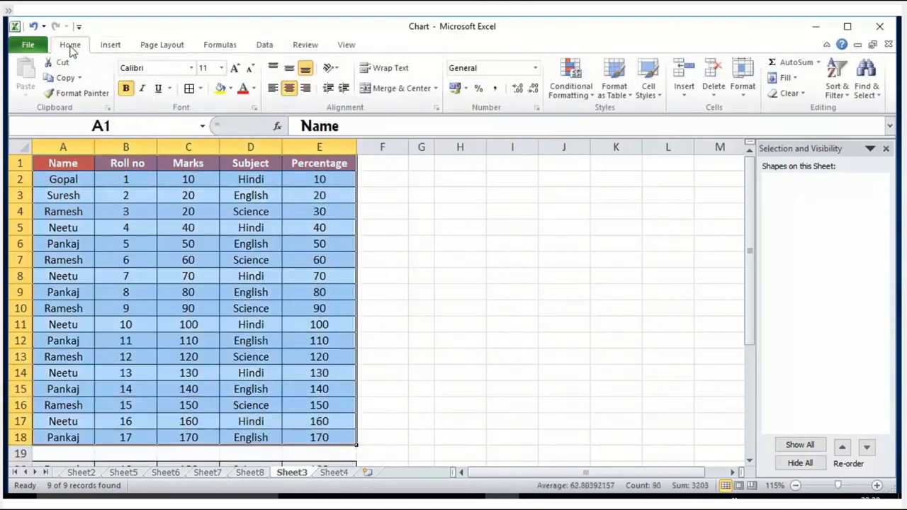
click(589, 97)
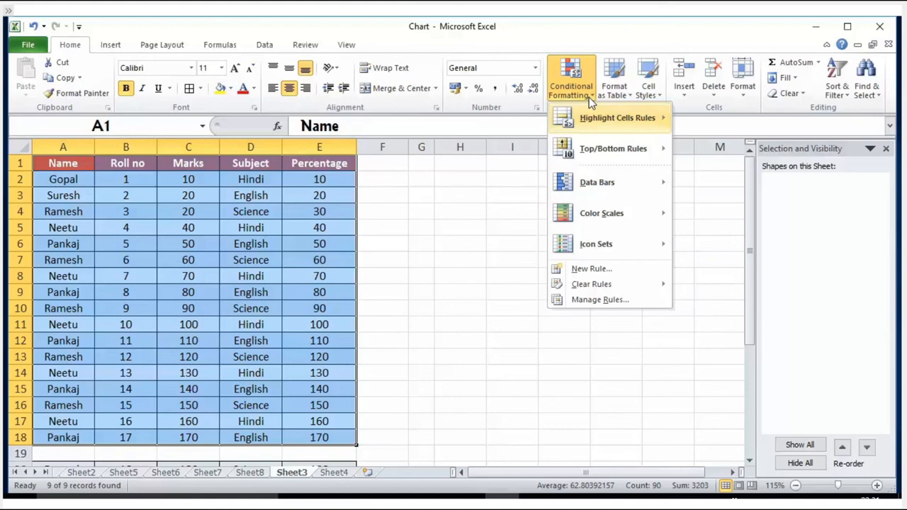
mouse_move(609, 127)
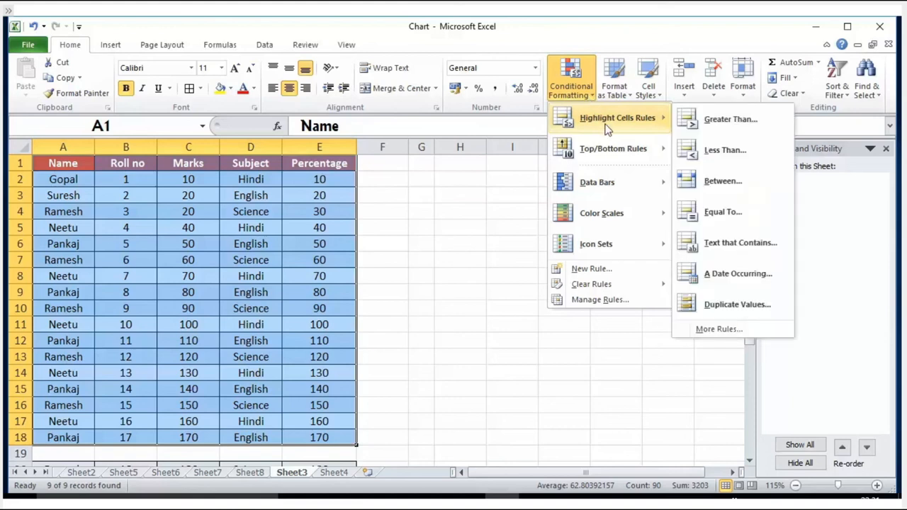
click(722, 305)
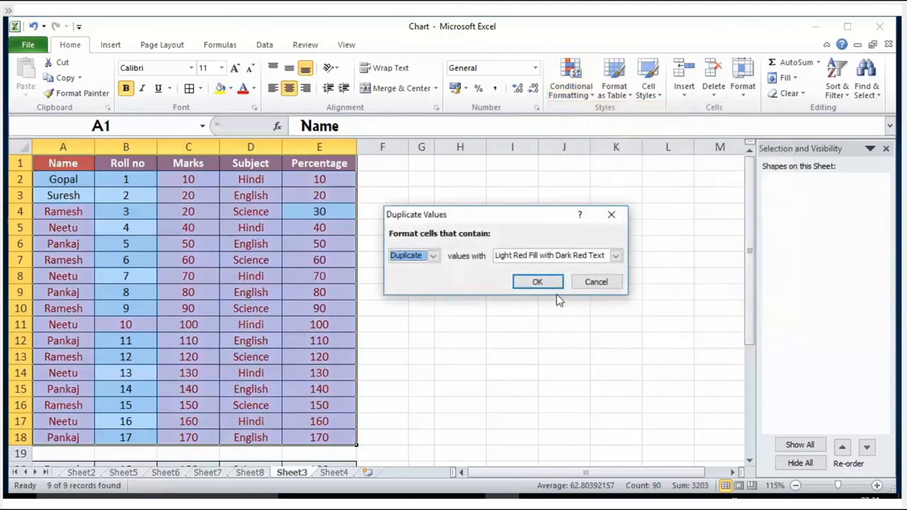
click(536, 283)
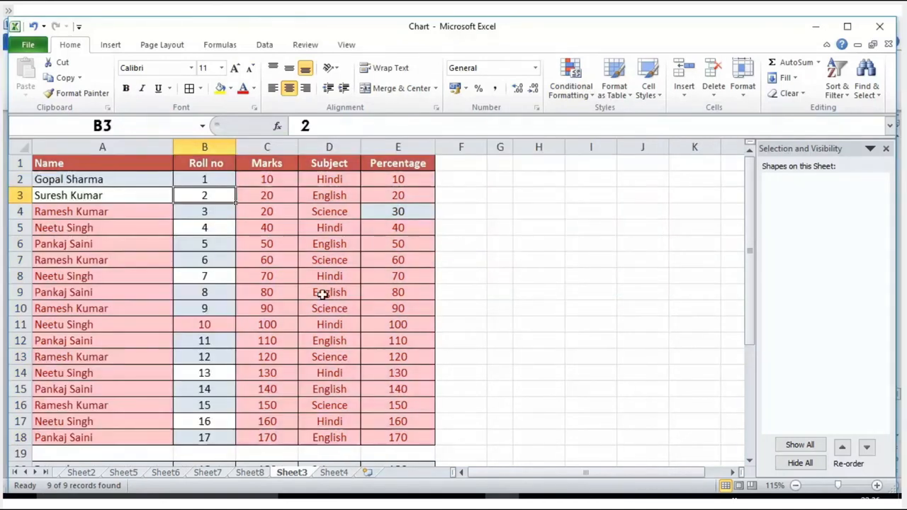
Split the full names in column A with Text to Columns, using Tab and Space delimiters and replacing the destination cells' contents
click(85, 144)
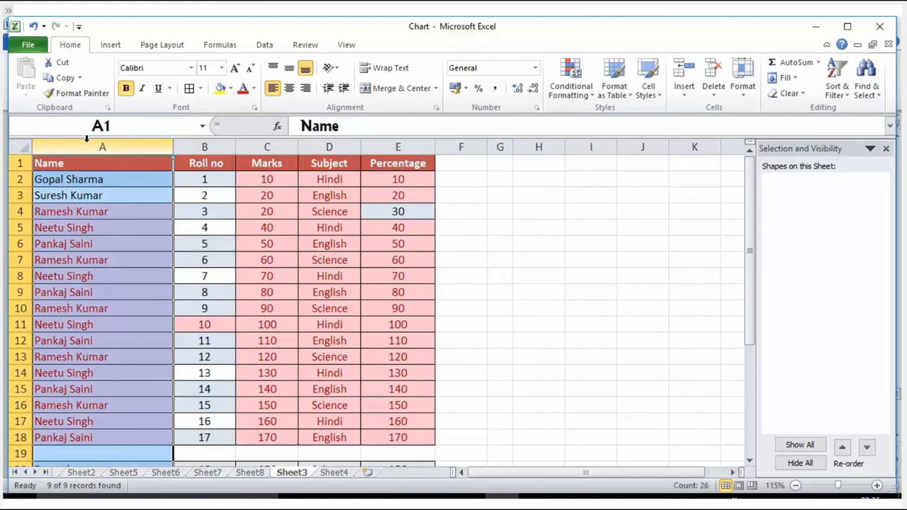
drag(84, 182, 83, 309)
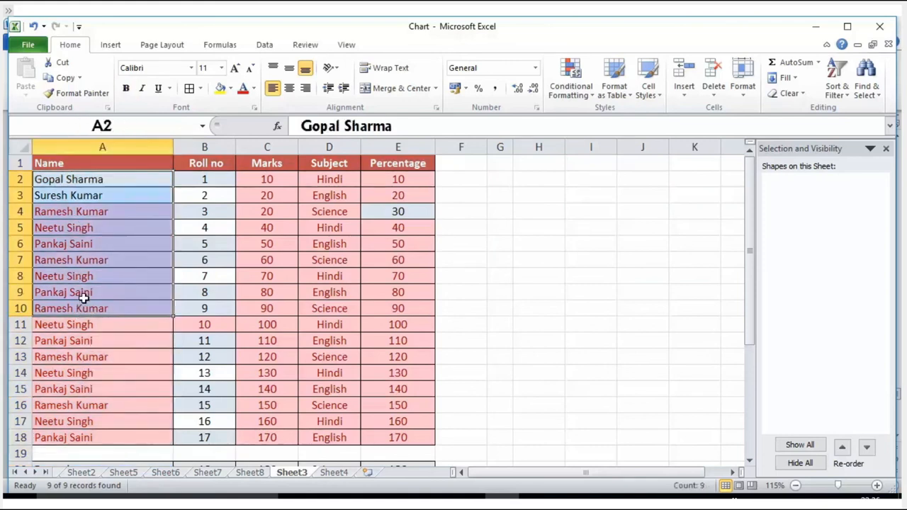
click(94, 145)
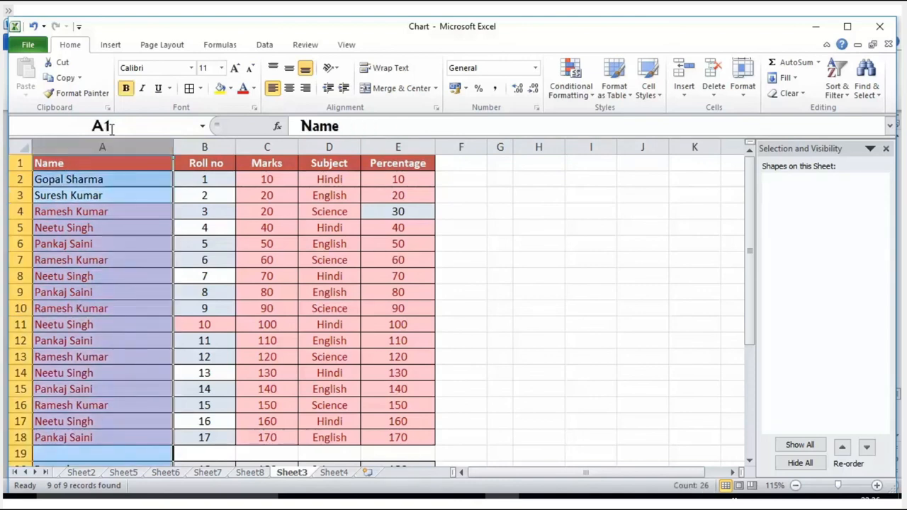
click(264, 45)
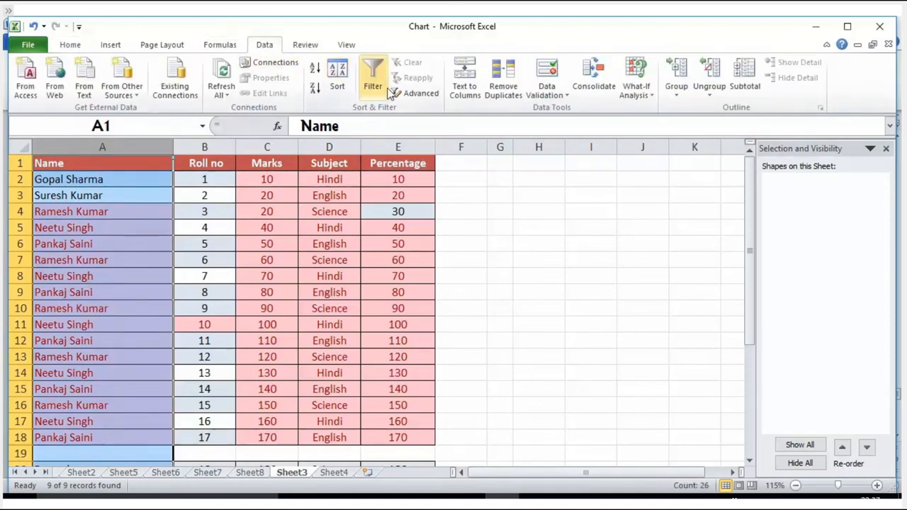
click(467, 96)
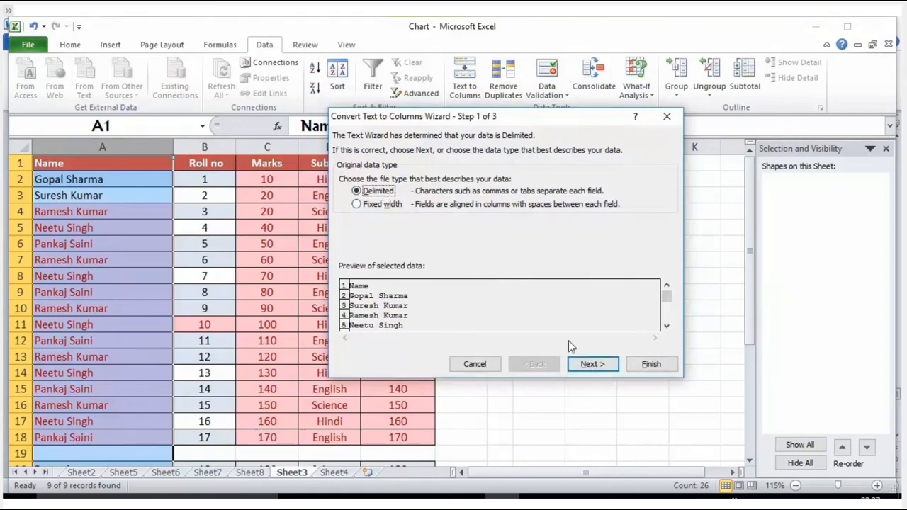
click(578, 363)
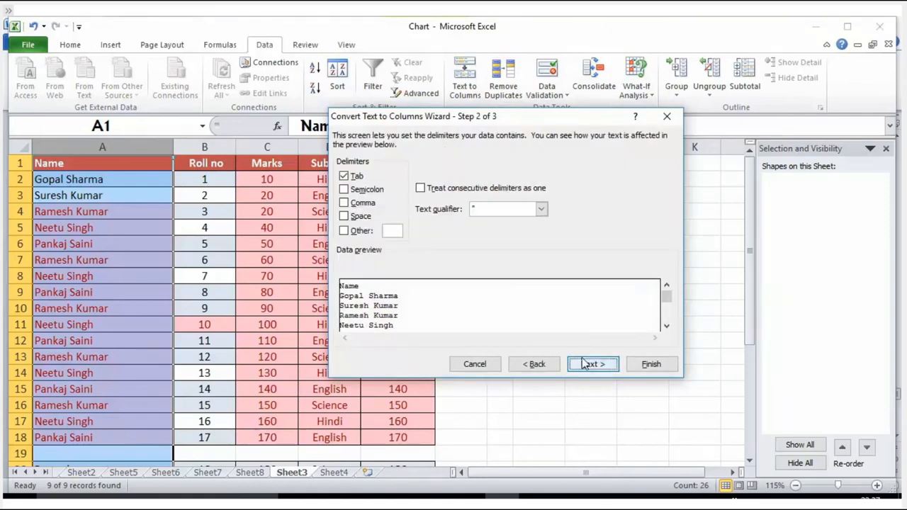
click(363, 216)
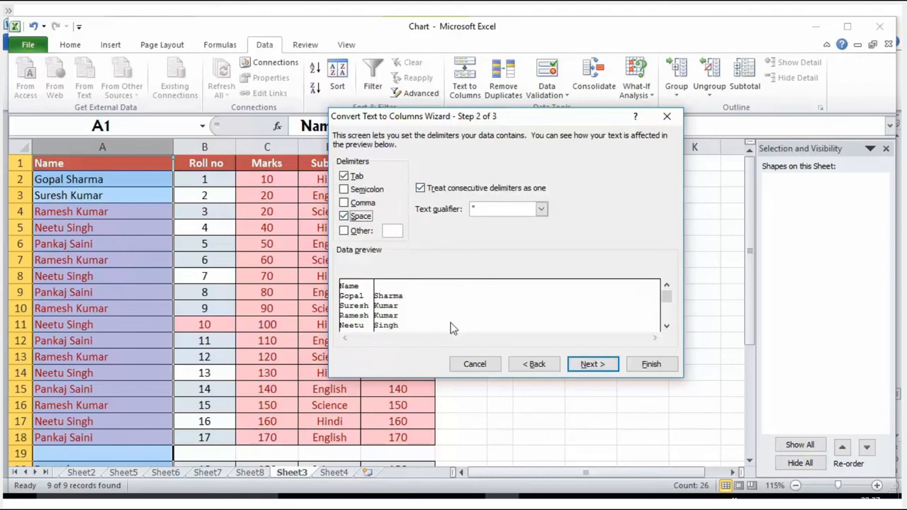
click(576, 366)
click(646, 365)
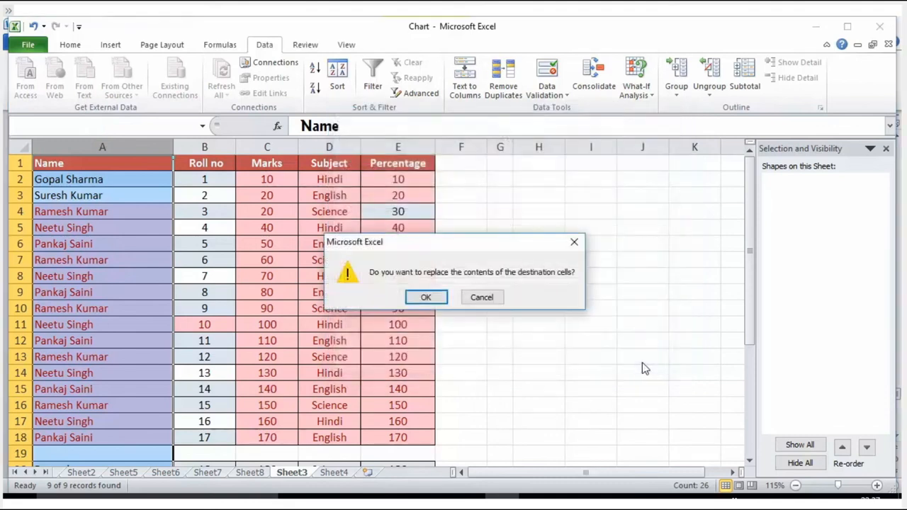
click(426, 297)
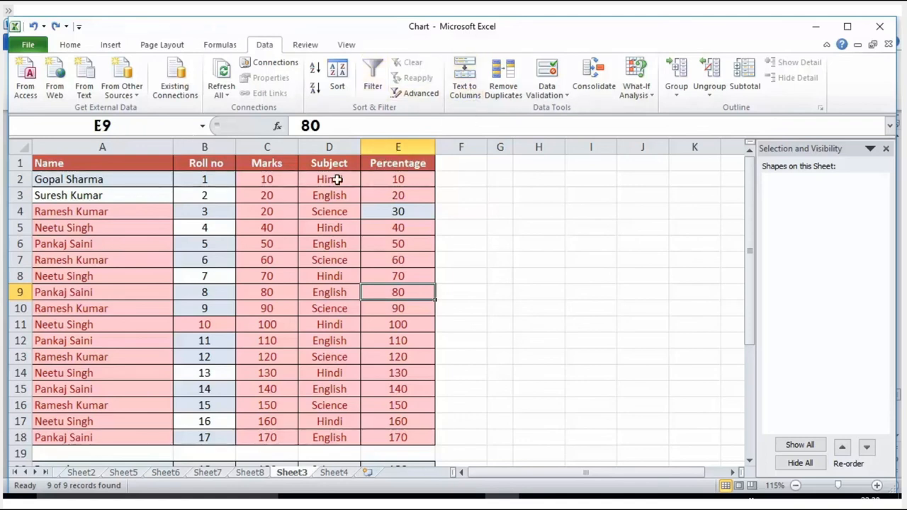
Try to run Text to Columns on the whole student table A1:E18
drag(40, 163, 405, 431)
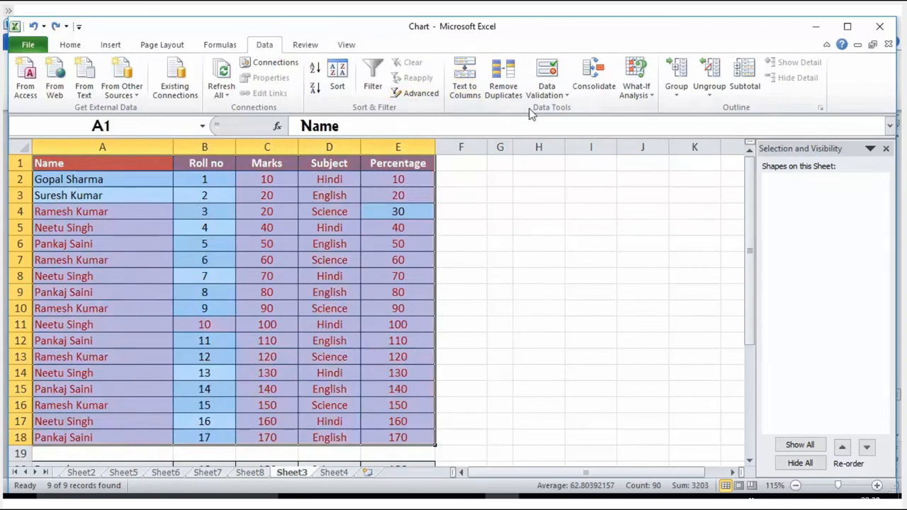
click(464, 87)
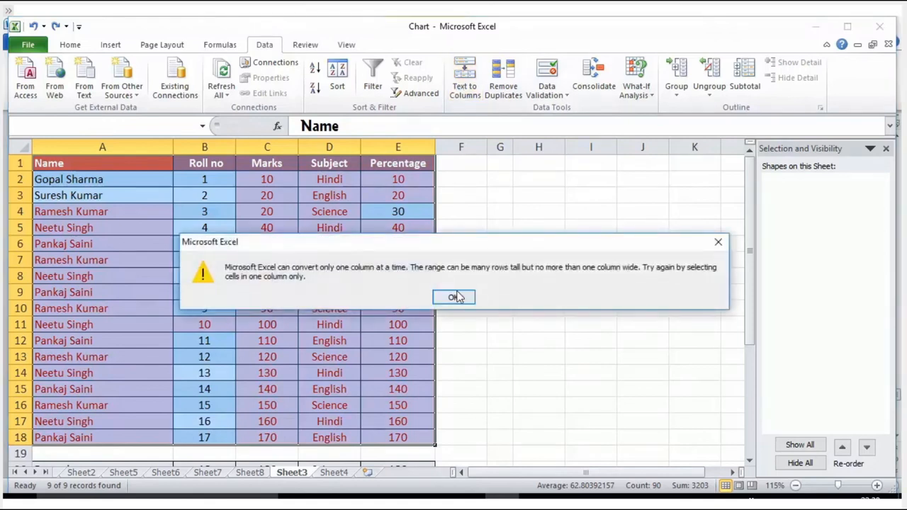
click(455, 297)
Set up a delimited Text to Columns conversion for cell A1, with Space as the only delimiter and consecutive delimiters treated as one
click(84, 167)
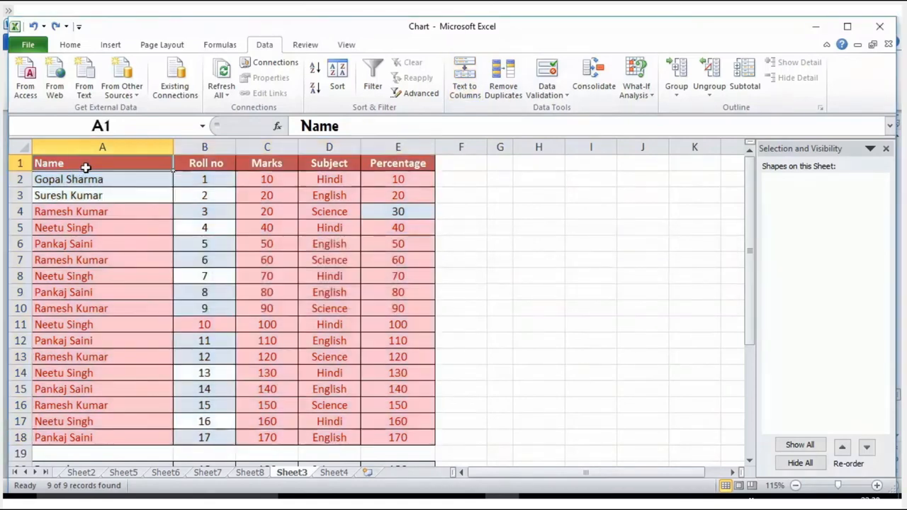
click(465, 81)
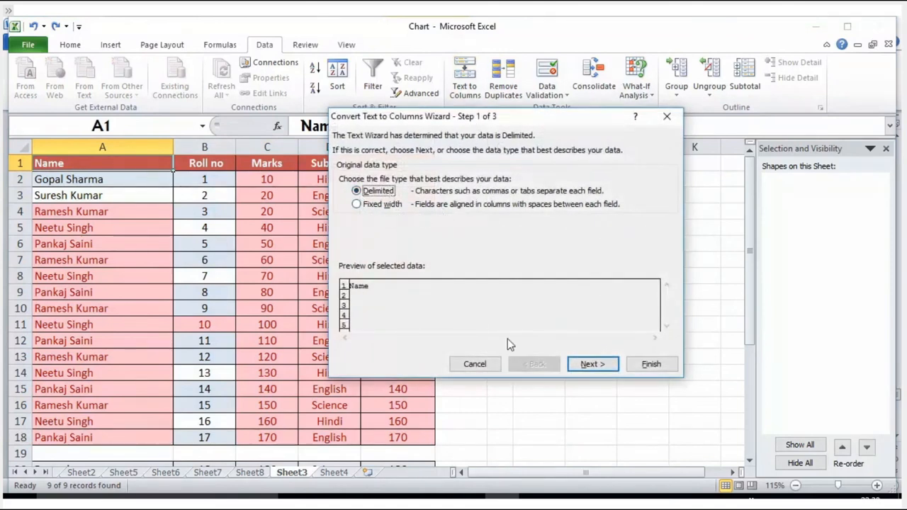
click(587, 366)
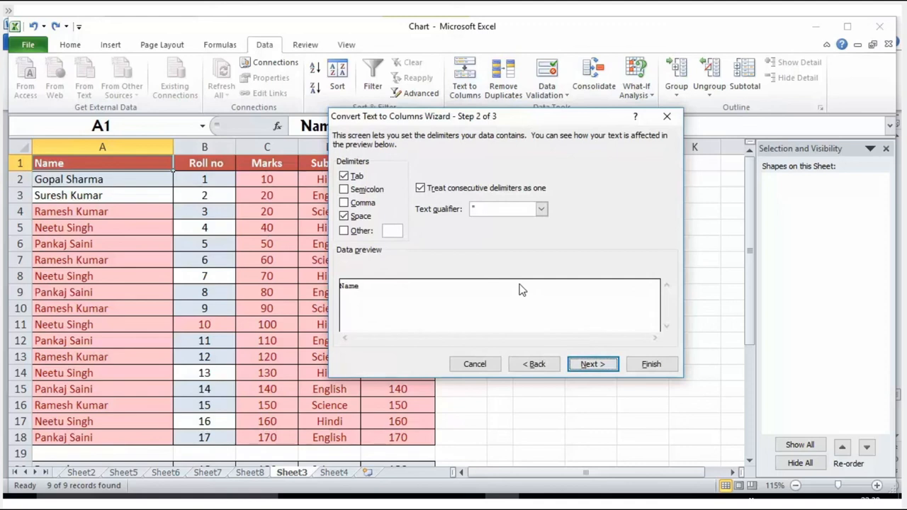
click(353, 219)
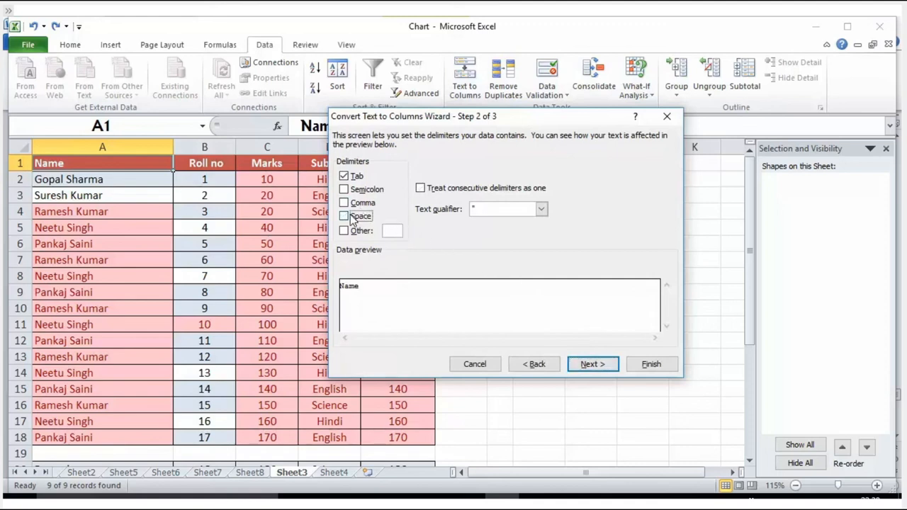
click(344, 176)
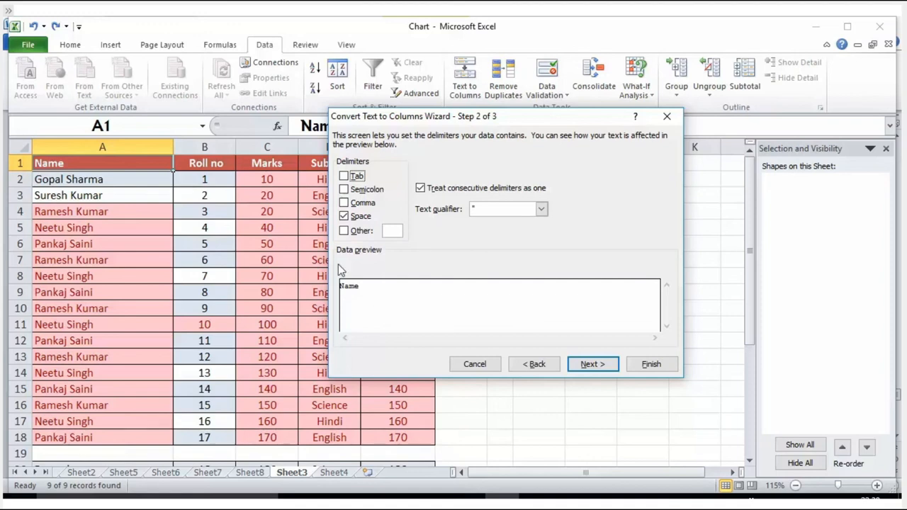
Complete the Text to Columns conversion with the Text column data format and column A ($A:$A) as the destination
click(590, 368)
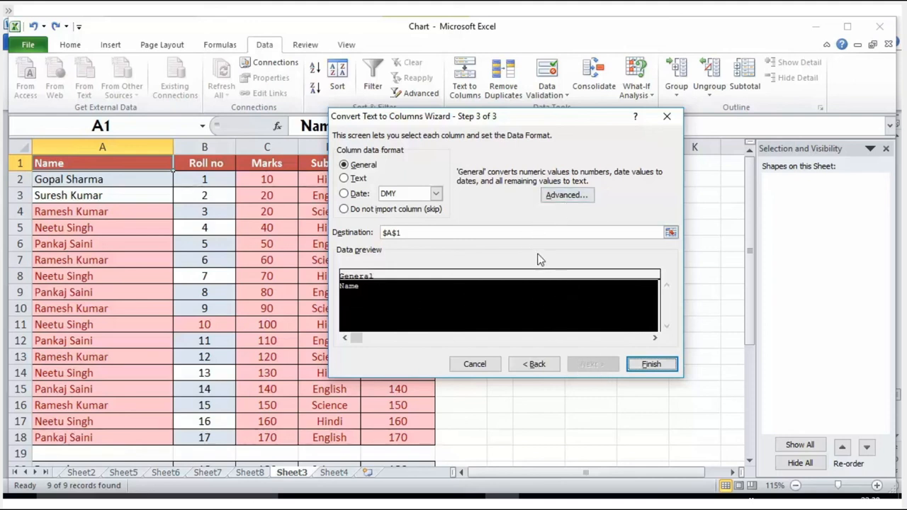
click(358, 179)
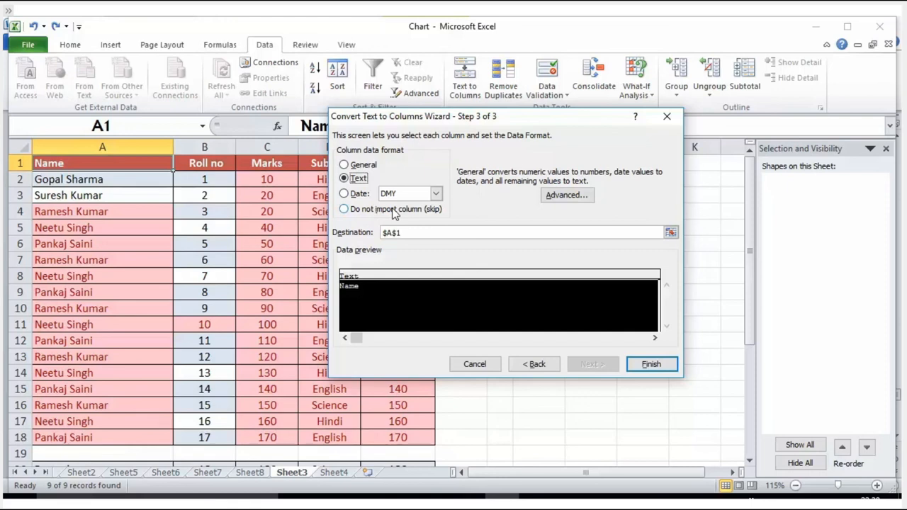
click(669, 233)
click(138, 147)
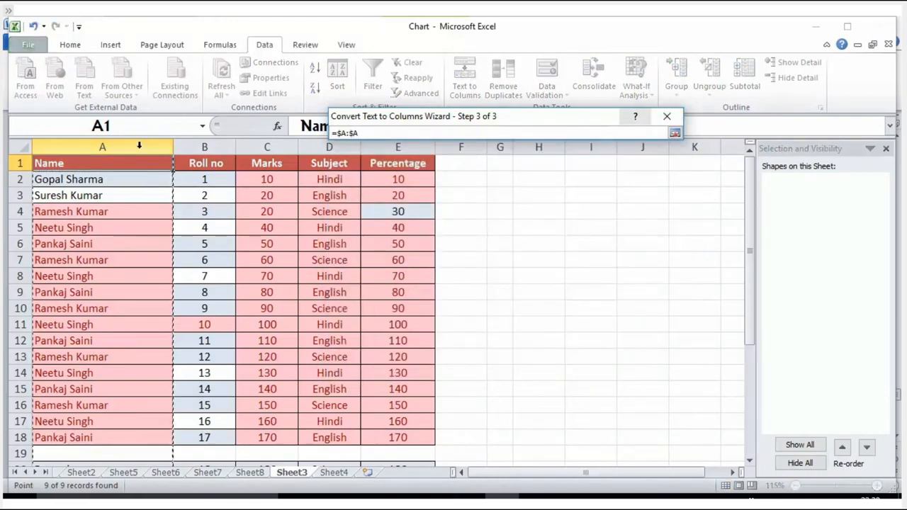
click(675, 133)
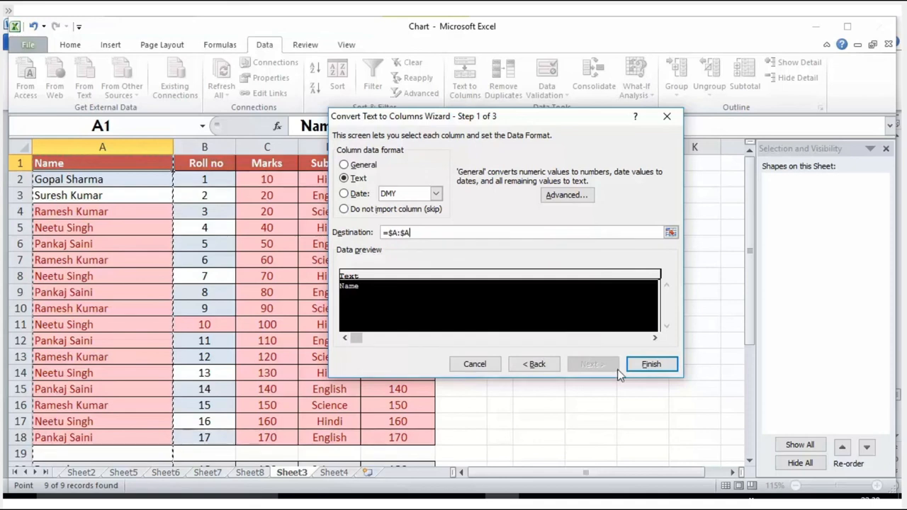
click(636, 368)
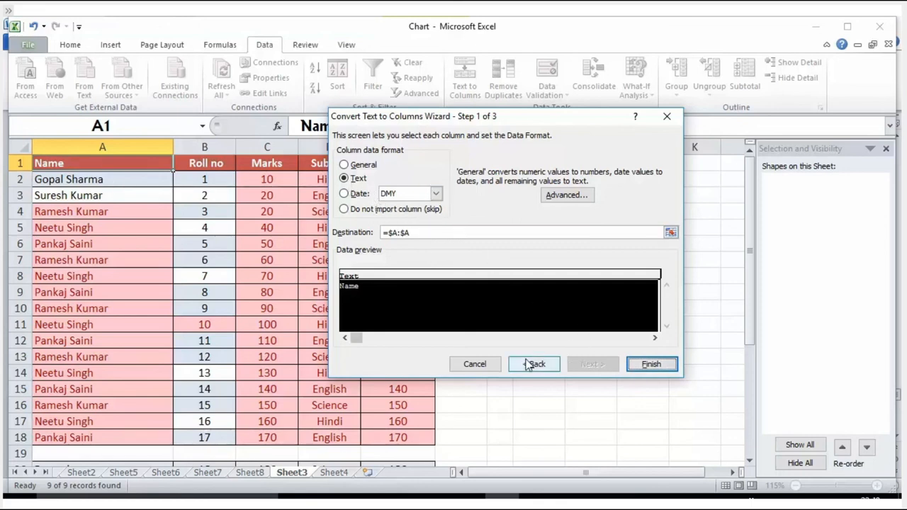
click(641, 366)
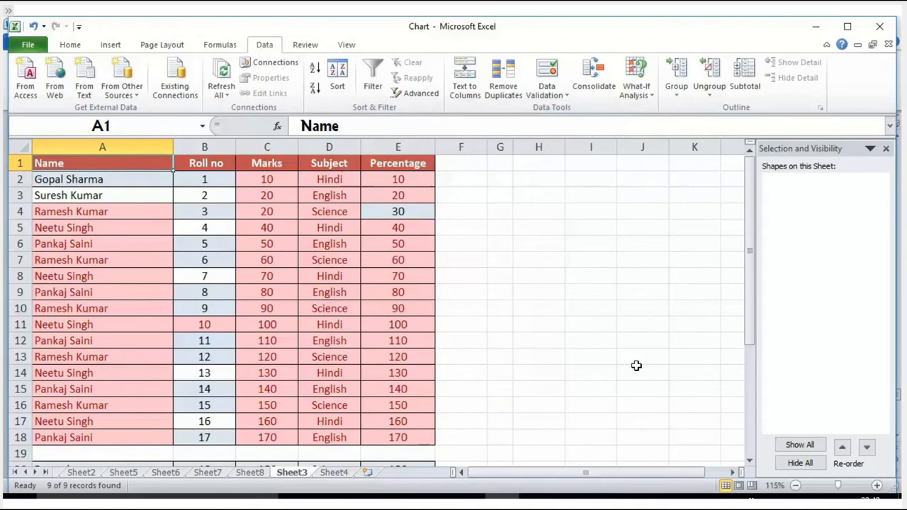
click(565, 330)
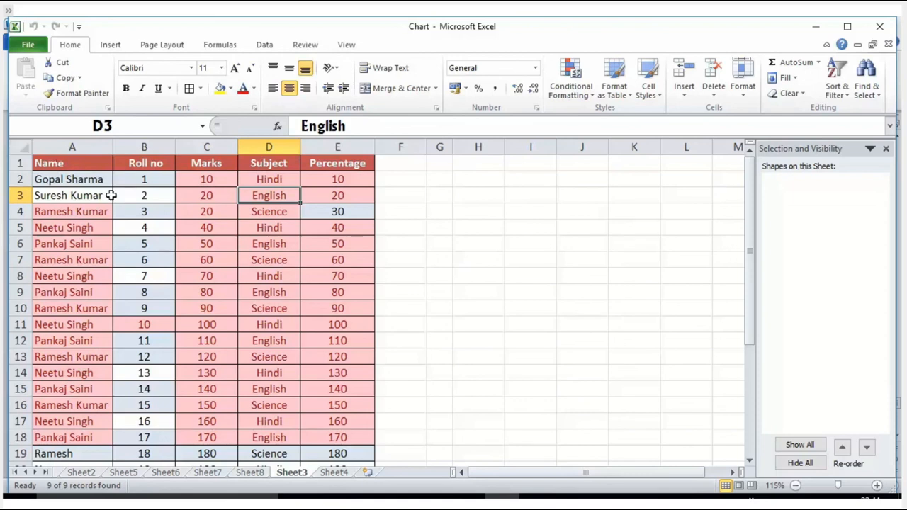
click(21, 147)
click(157, 228)
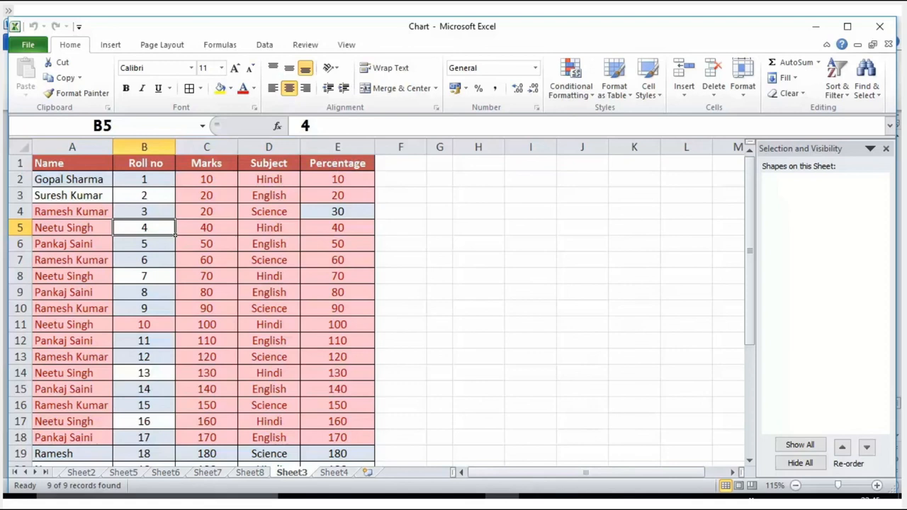
click(268, 475)
click(287, 474)
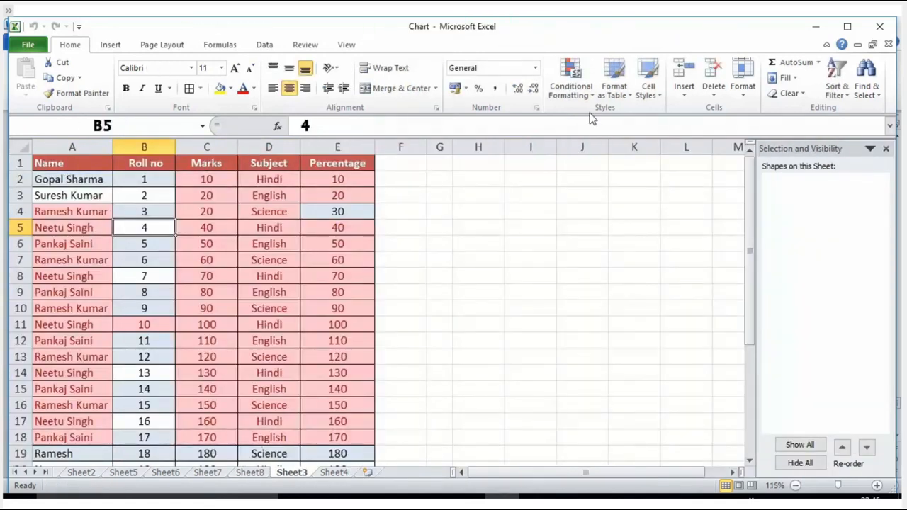
Protect Sheet3 without a password, additionally allowing users to format cells, format columns, format rows and insert columns
click(304, 47)
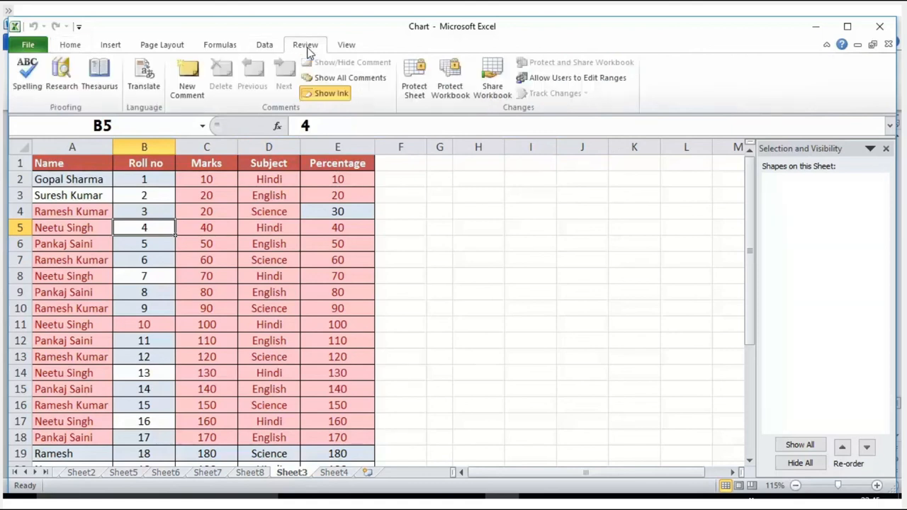
click(414, 91)
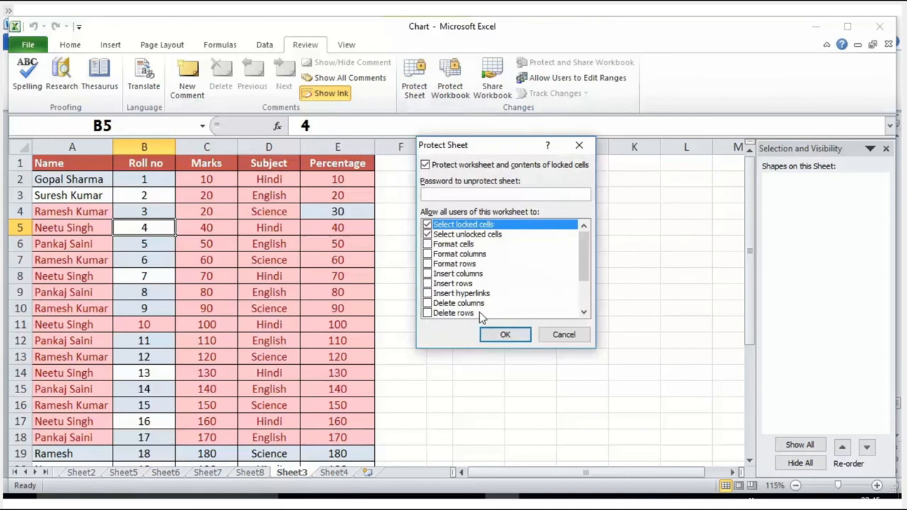
click(428, 245)
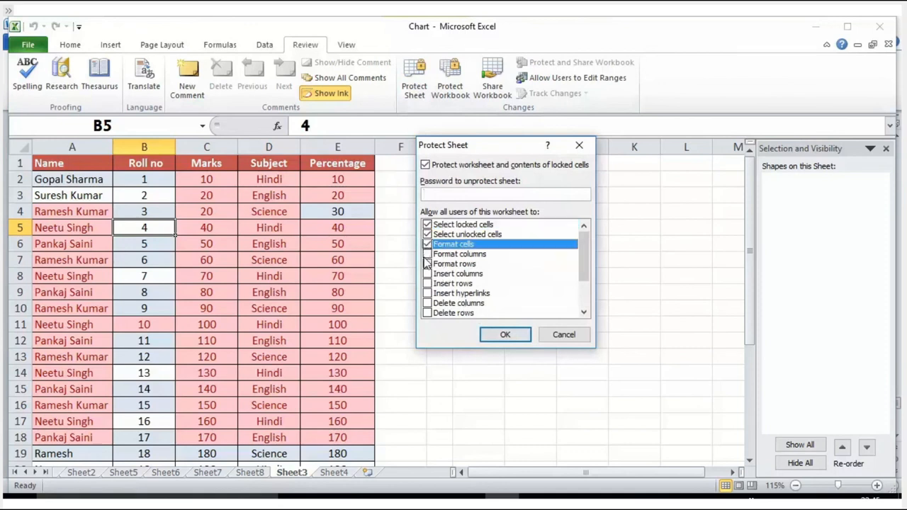
click(427, 253)
click(427, 273)
click(428, 263)
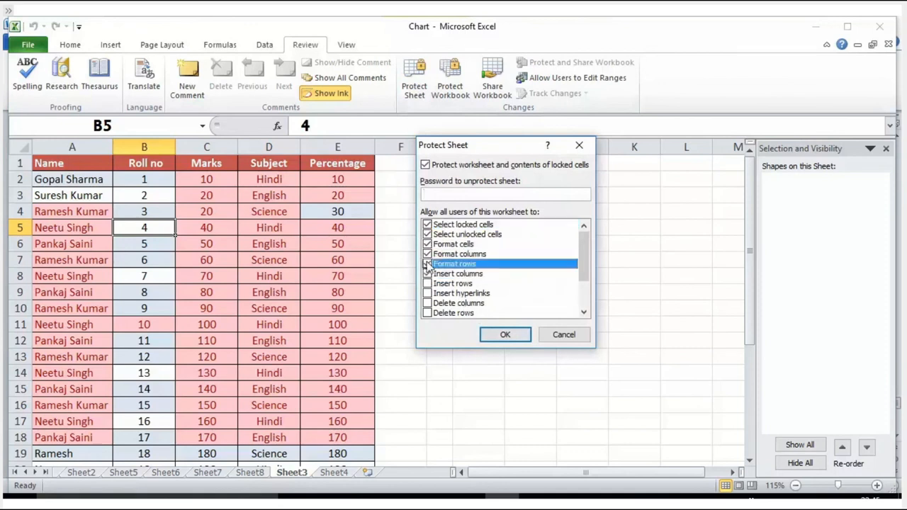
click(502, 337)
click(292, 290)
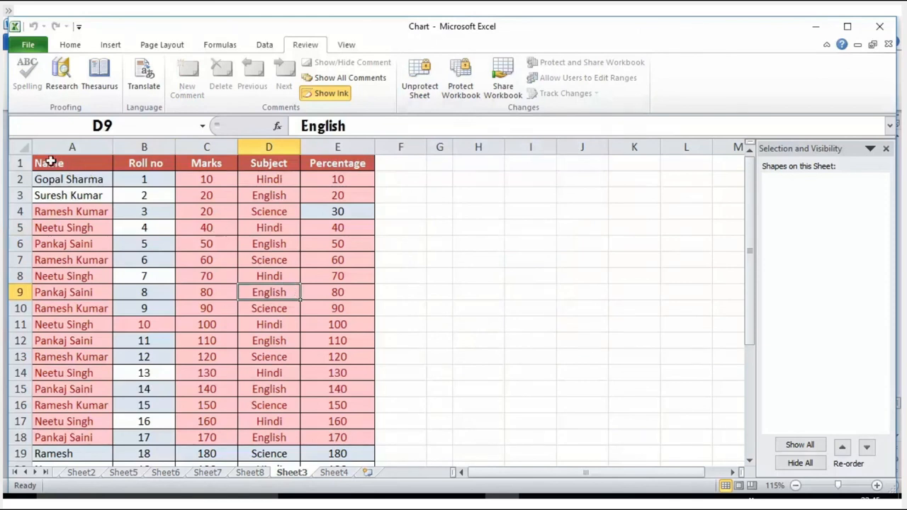
Inspect the Format Cells settings for the entire protected sheet and accept them without changes
click(20, 147)
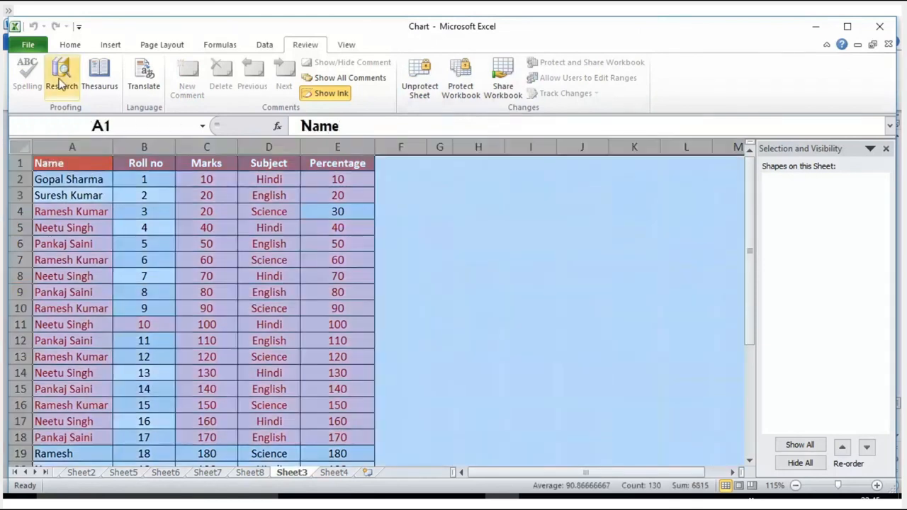
click(83, 44)
click(743, 78)
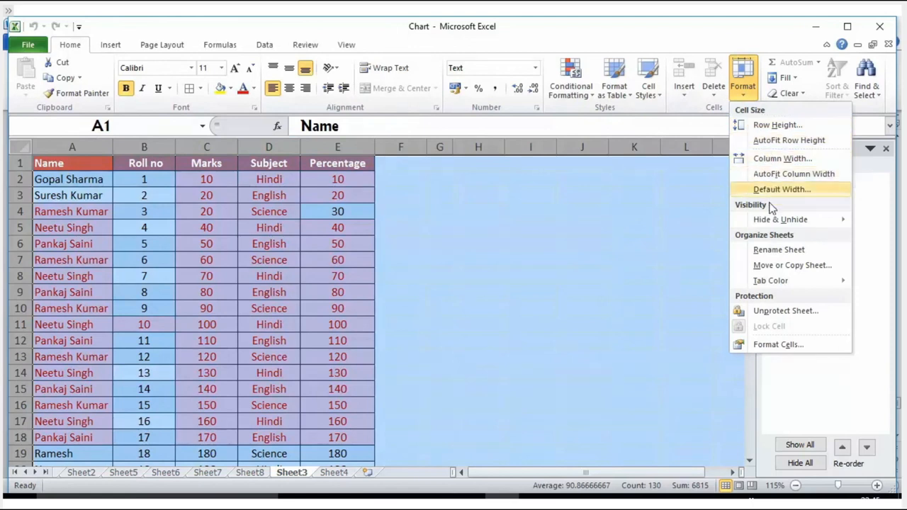
click(778, 345)
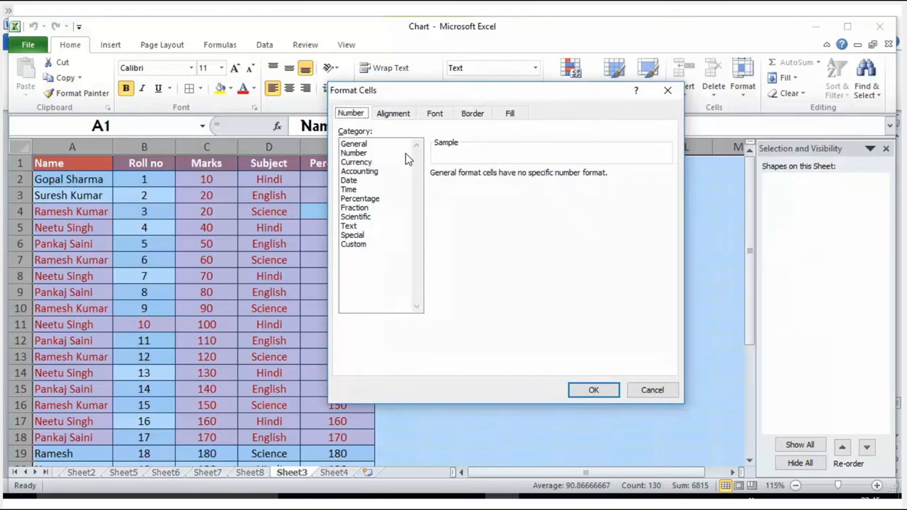
click(583, 395)
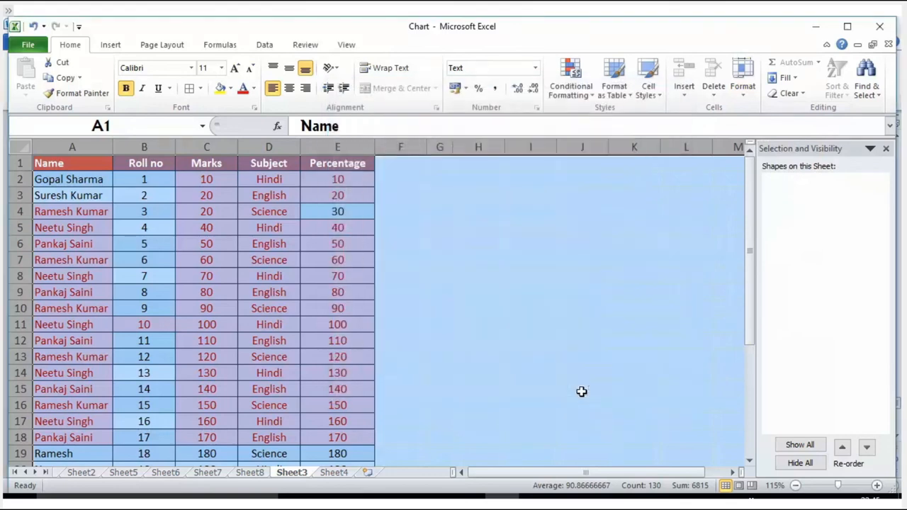
click(464, 290)
Inspect the Format Cells number settings of the percentage in cell E7 and accept them without changes
drag(107, 179, 187, 192)
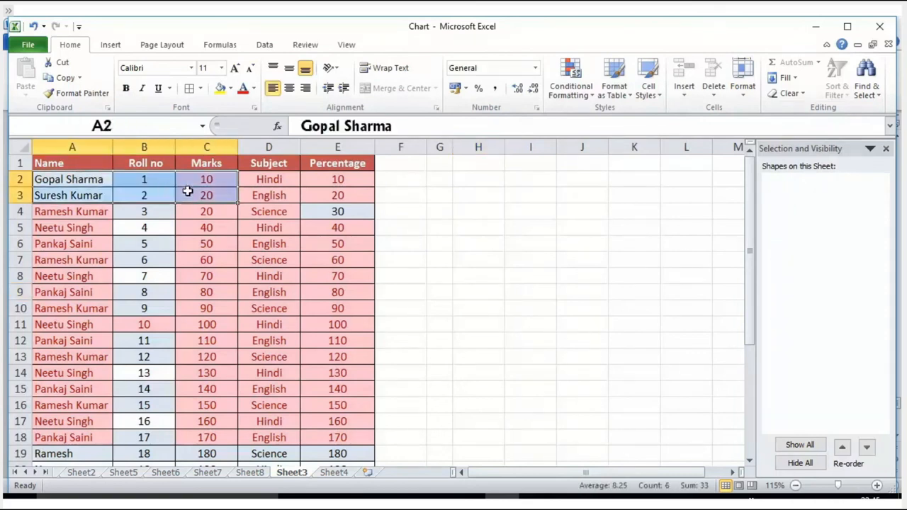
click(79, 216)
drag(57, 178, 343, 214)
click(308, 257)
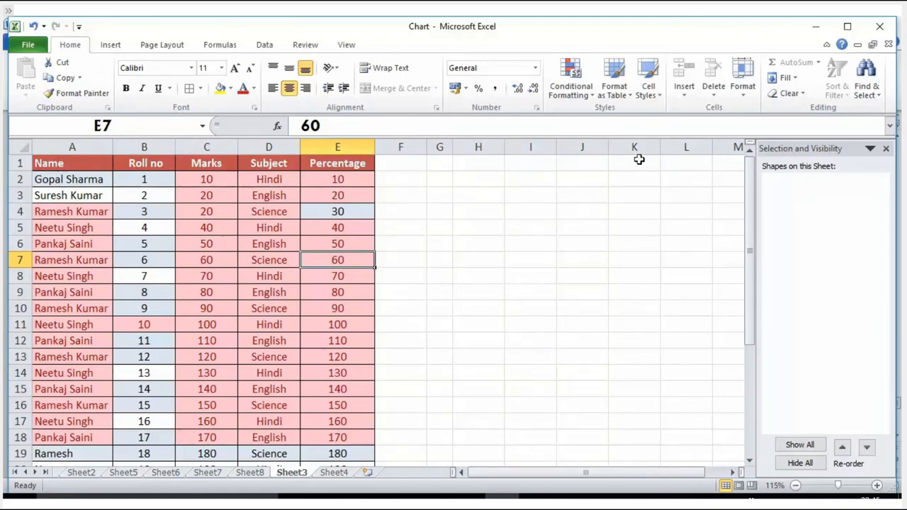
click(744, 85)
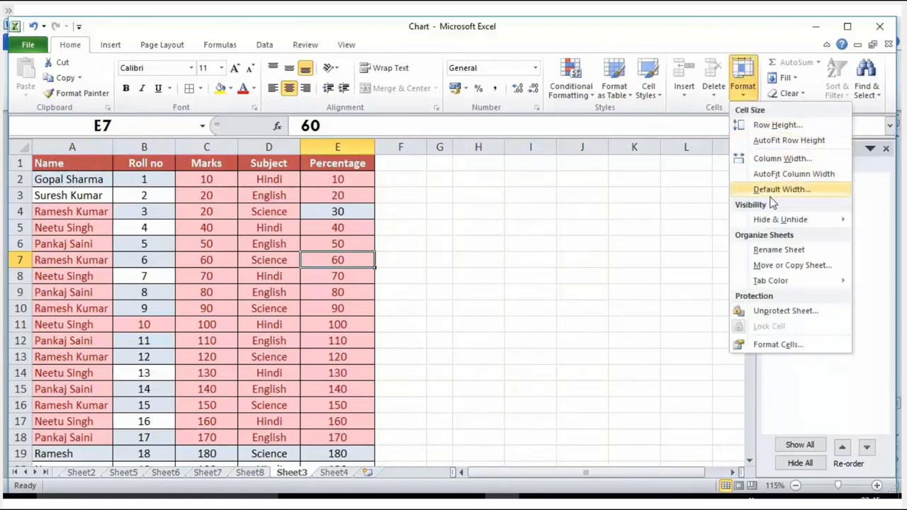
click(766, 346)
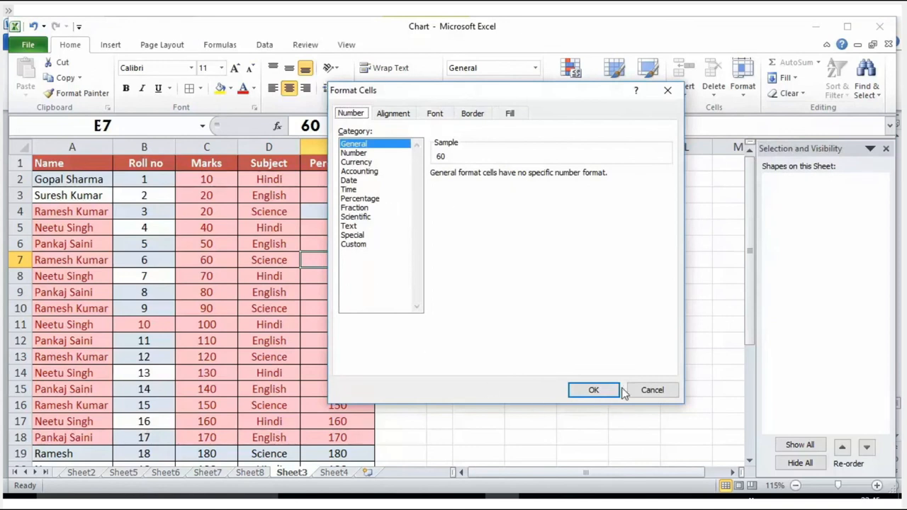
click(594, 390)
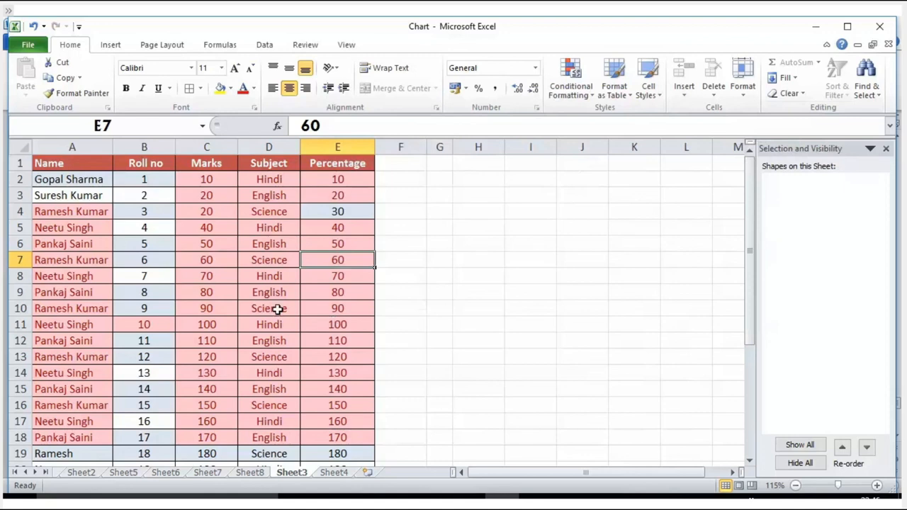
Examine the number, alignment and font settings of A1:B5 together with E7 in Format Cells, accepting them without changes
drag(74, 171, 151, 227)
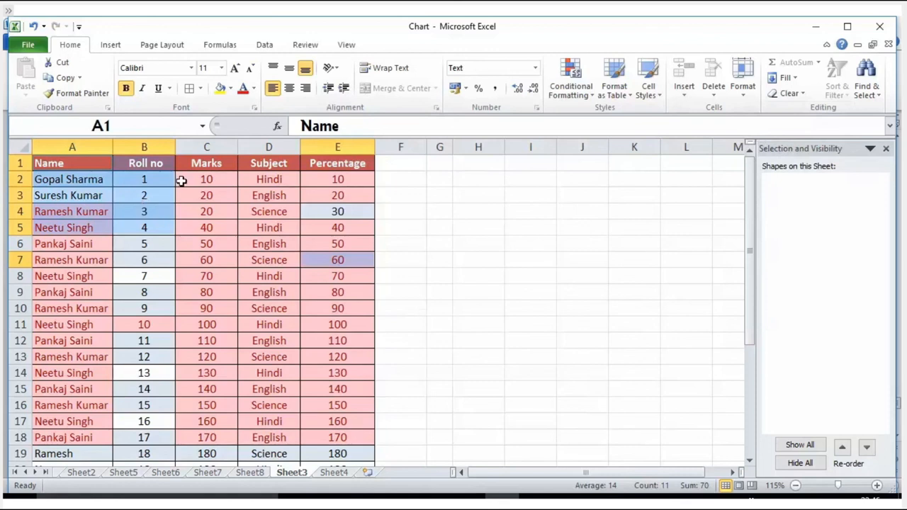
click(742, 91)
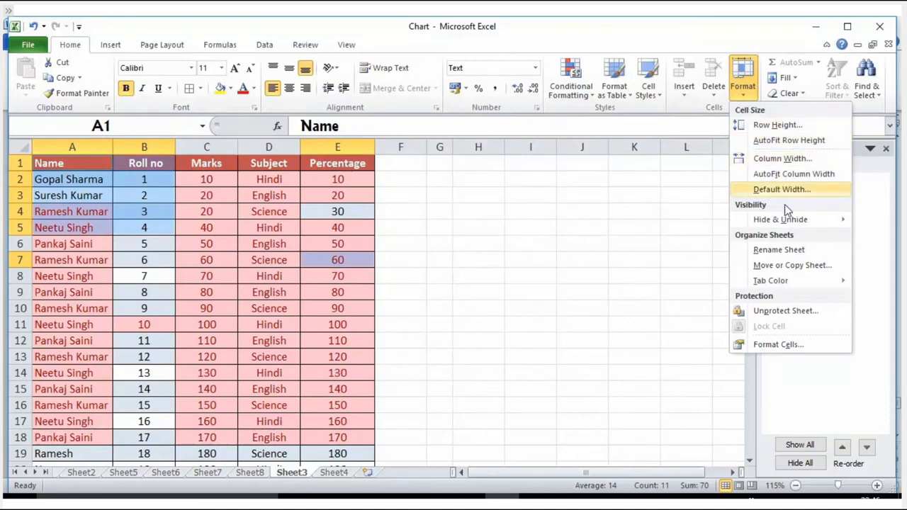
mouse_move(787, 221)
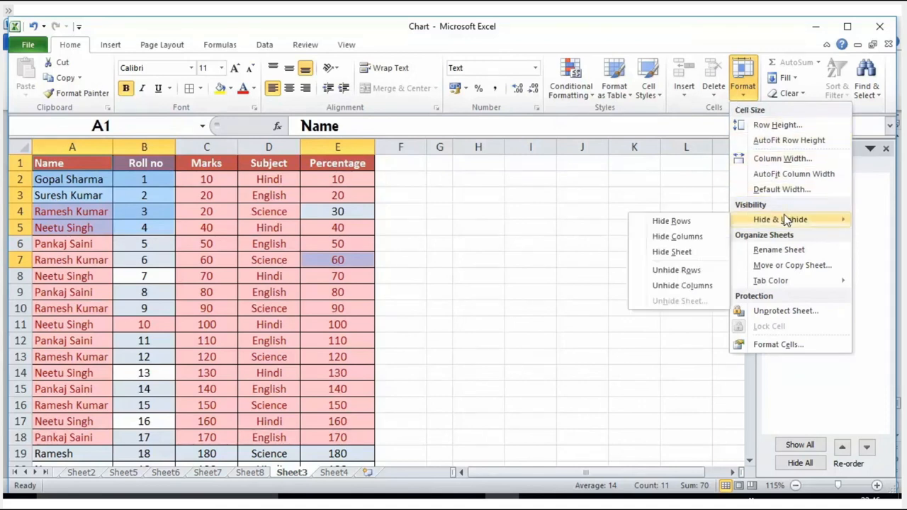
click(780, 346)
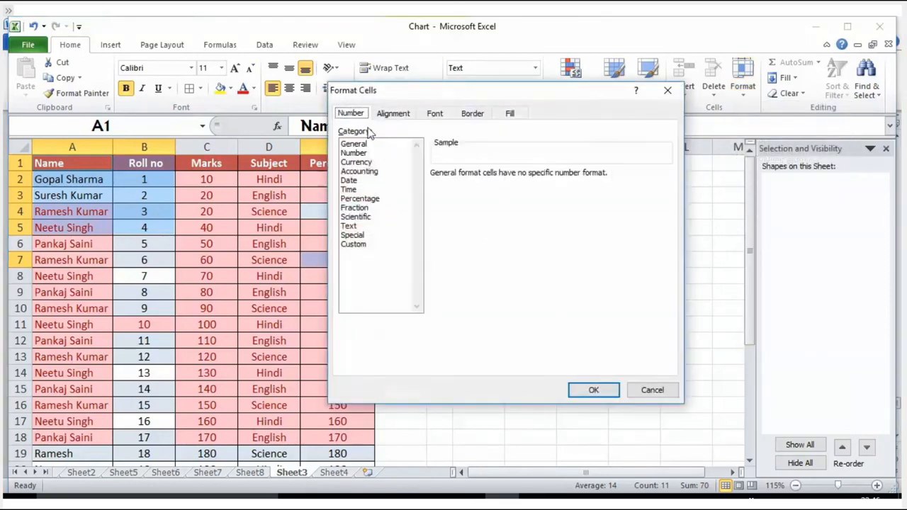
click(394, 115)
click(435, 114)
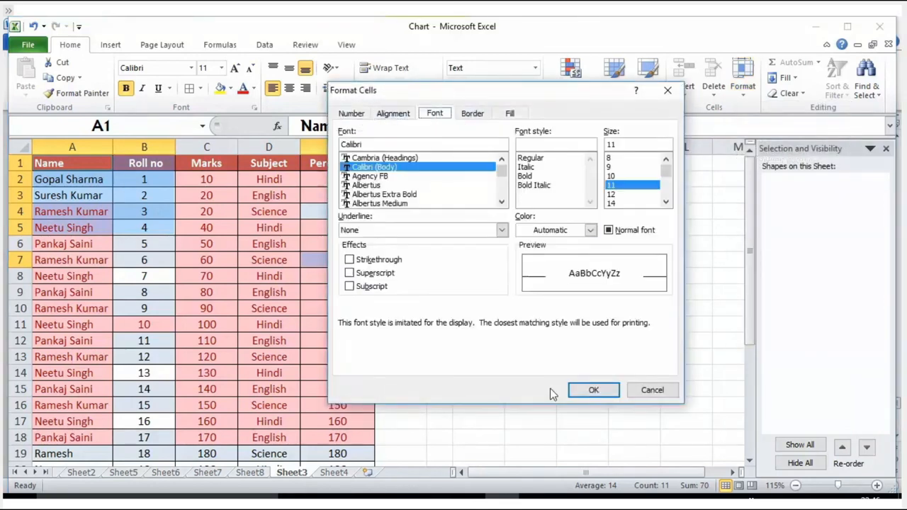
click(591, 392)
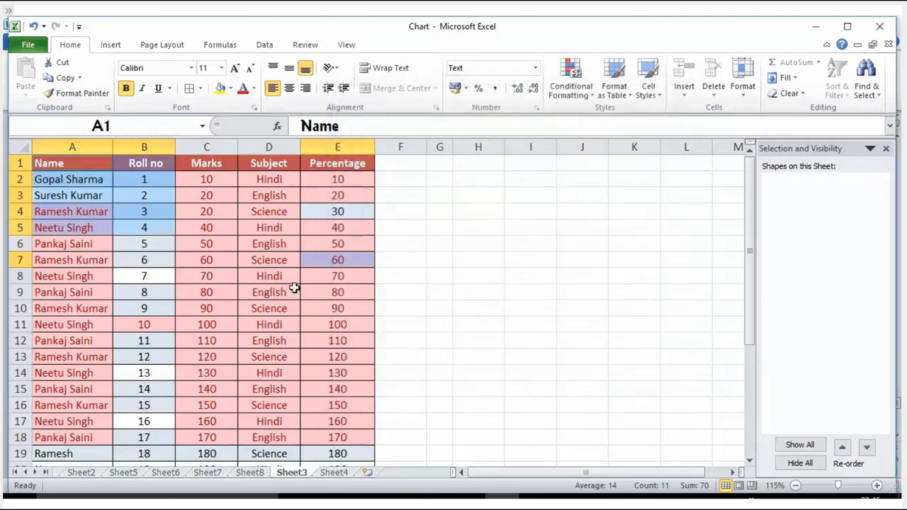
Remove the protection from Sheet3 and check its Allow Users to Edit Ranges settings, accepting them without changes
click(306, 45)
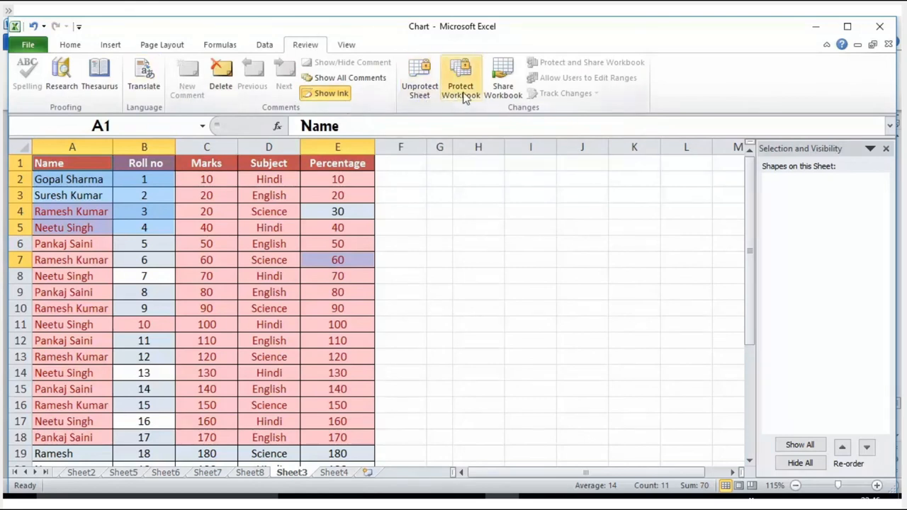
click(418, 88)
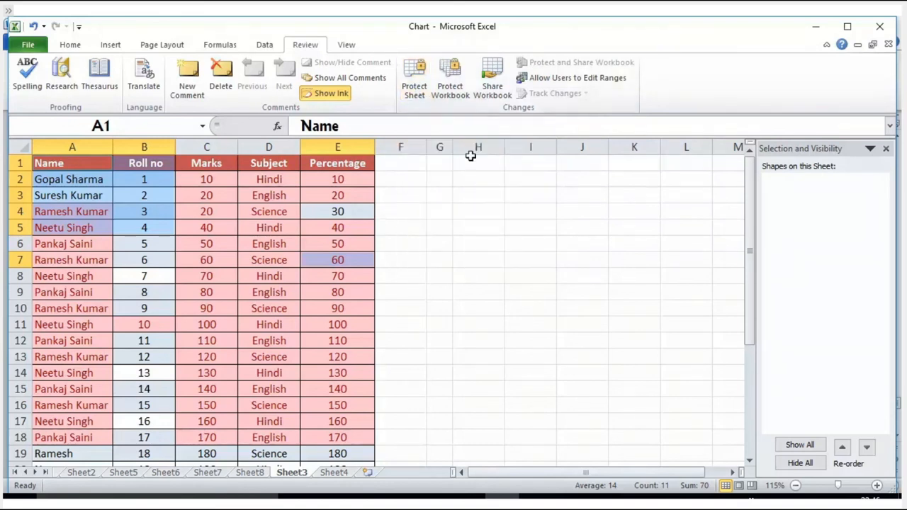
click(559, 78)
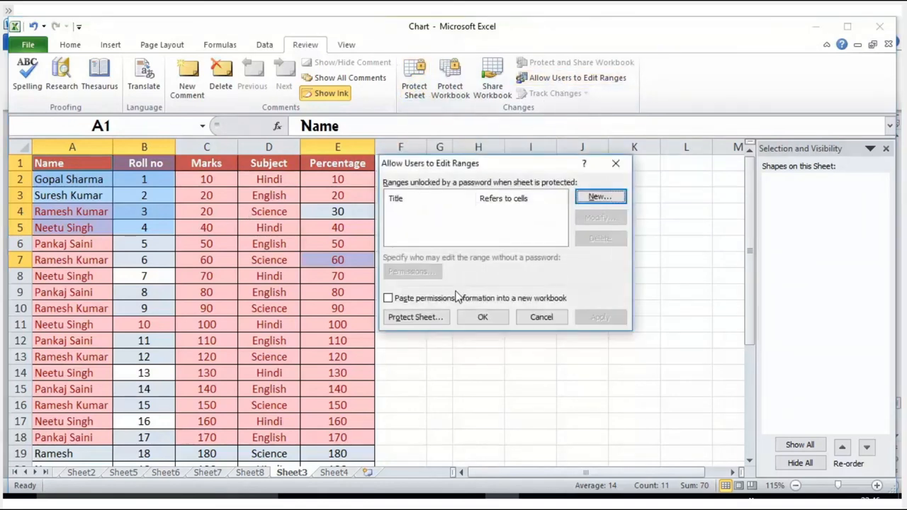
click(480, 318)
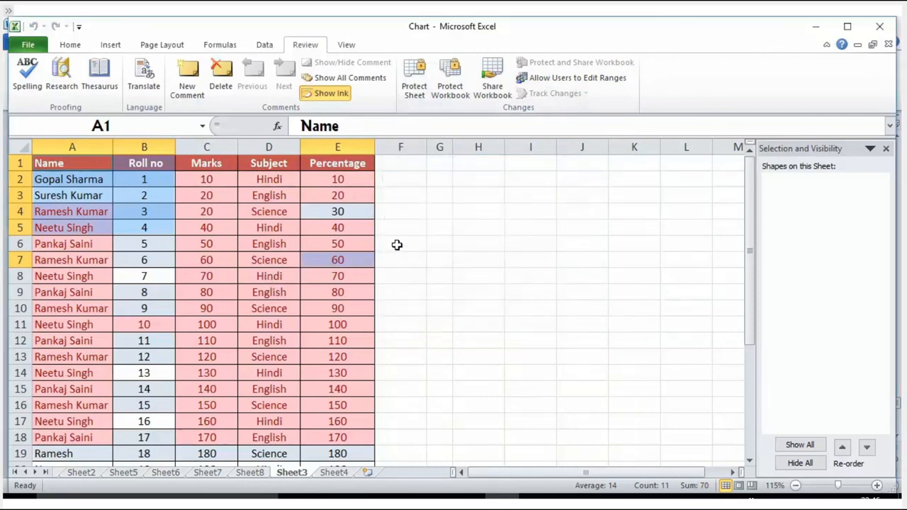
Select all cells of Sheet3 and protect the sheet with a password, keeping the already chosen user permissions
click(20, 146)
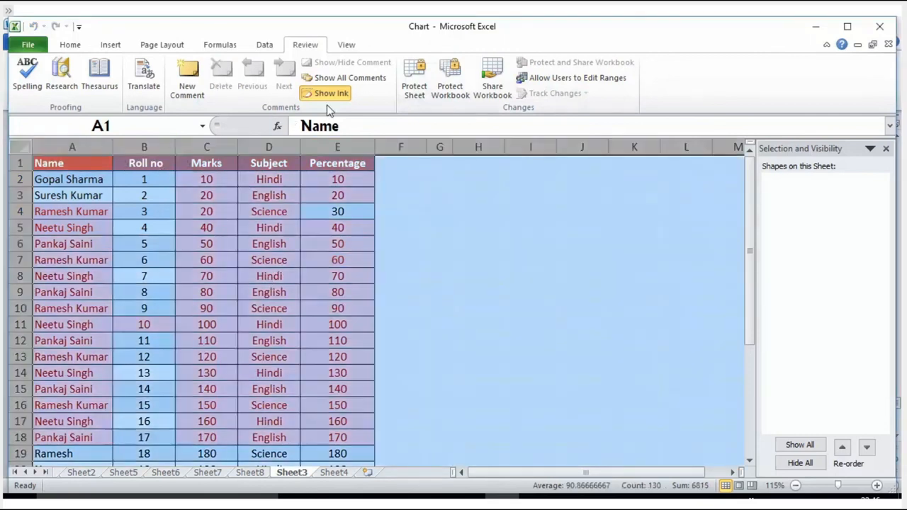
click(414, 79)
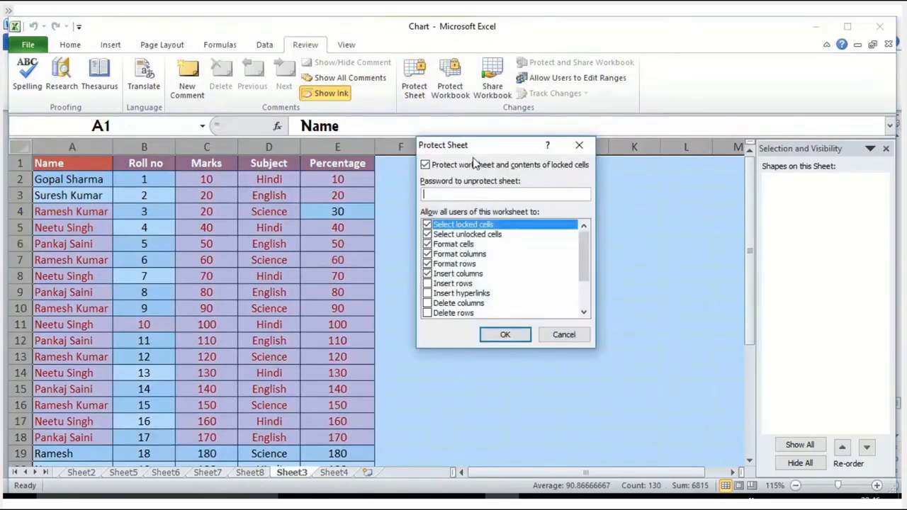
text(1)
click(505, 334)
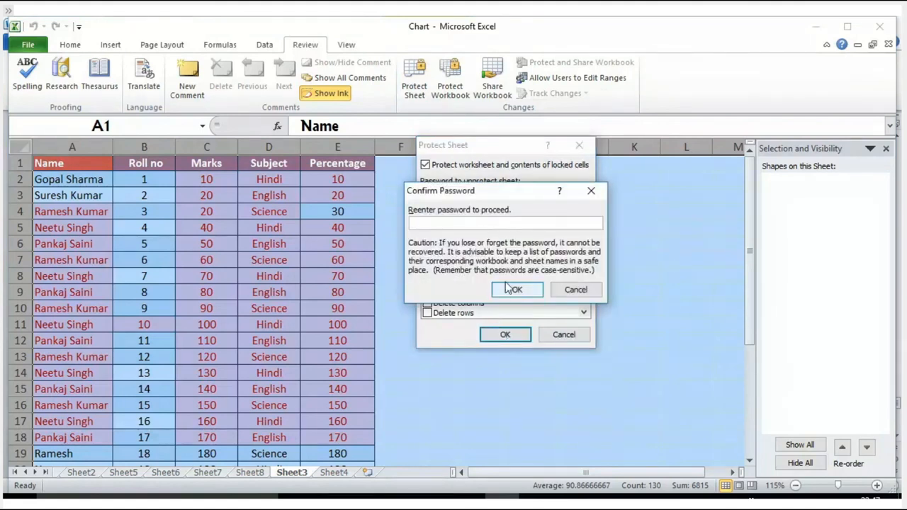